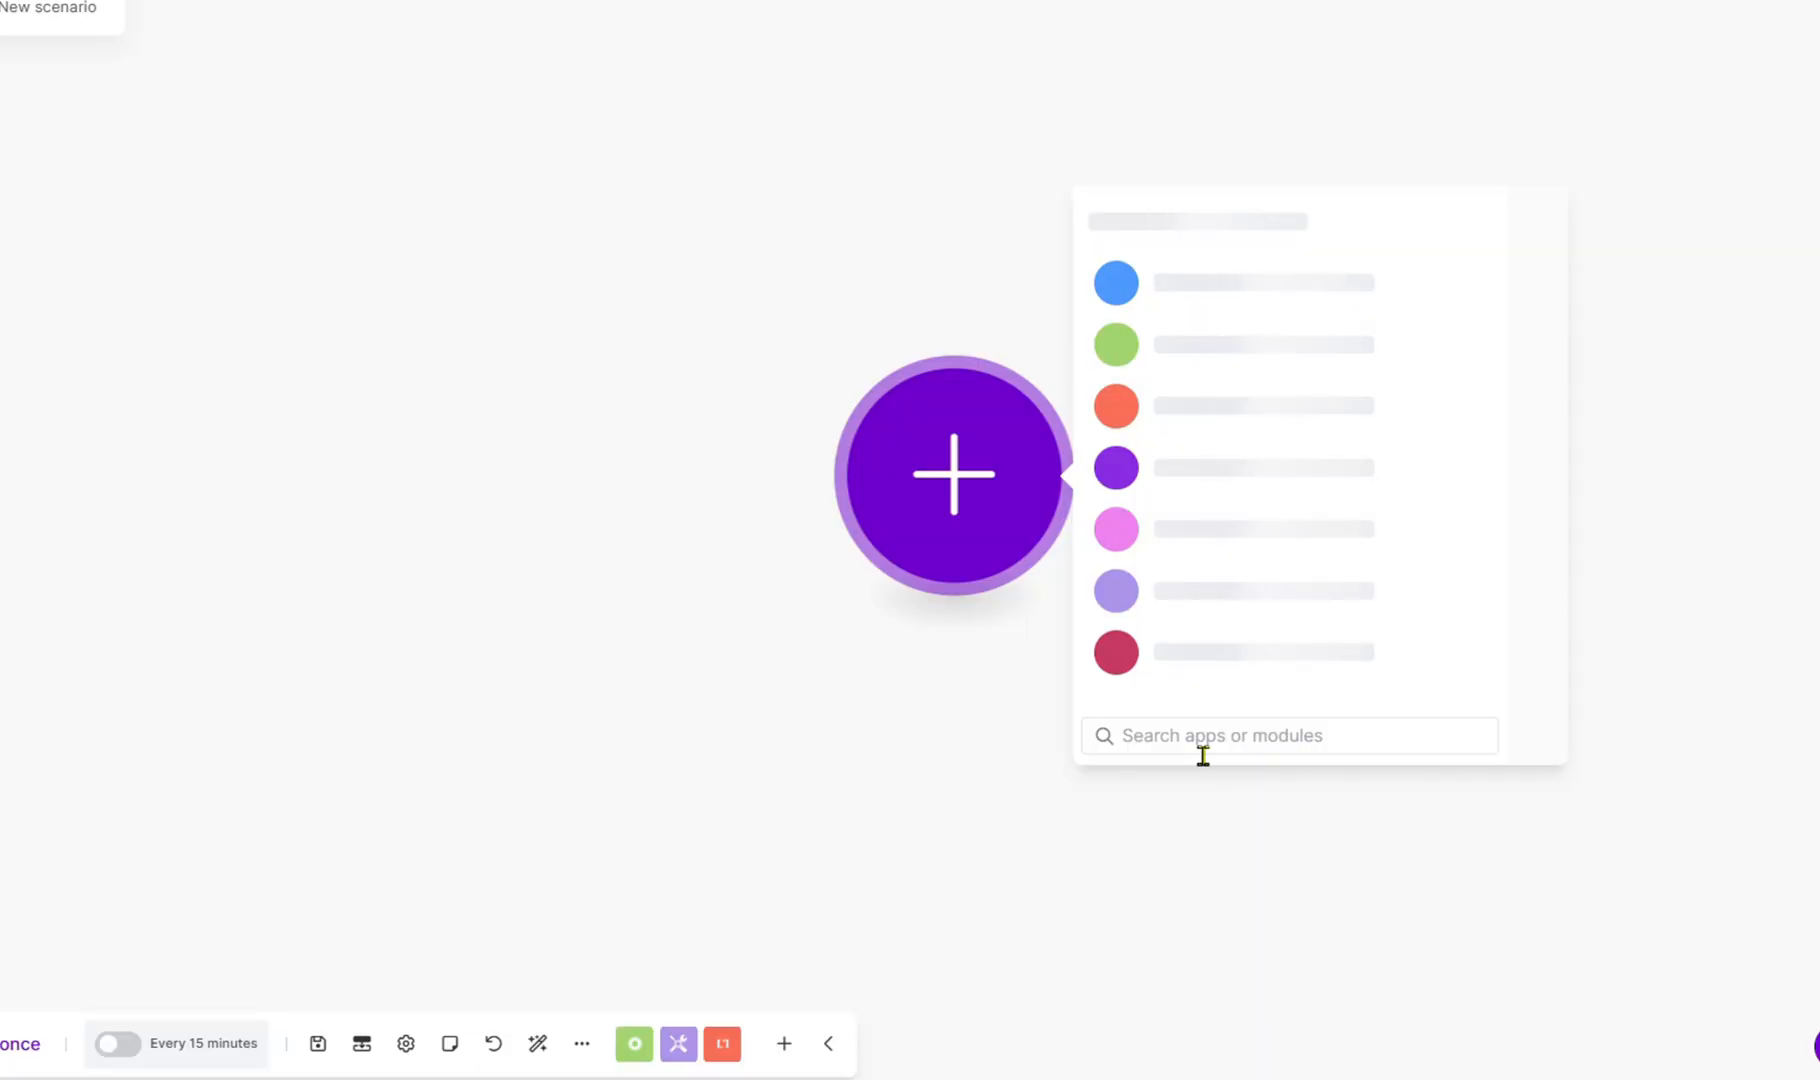
Add Gmail's Send an Email module and begin a new connection via Sign in with Google.
text(gmail)
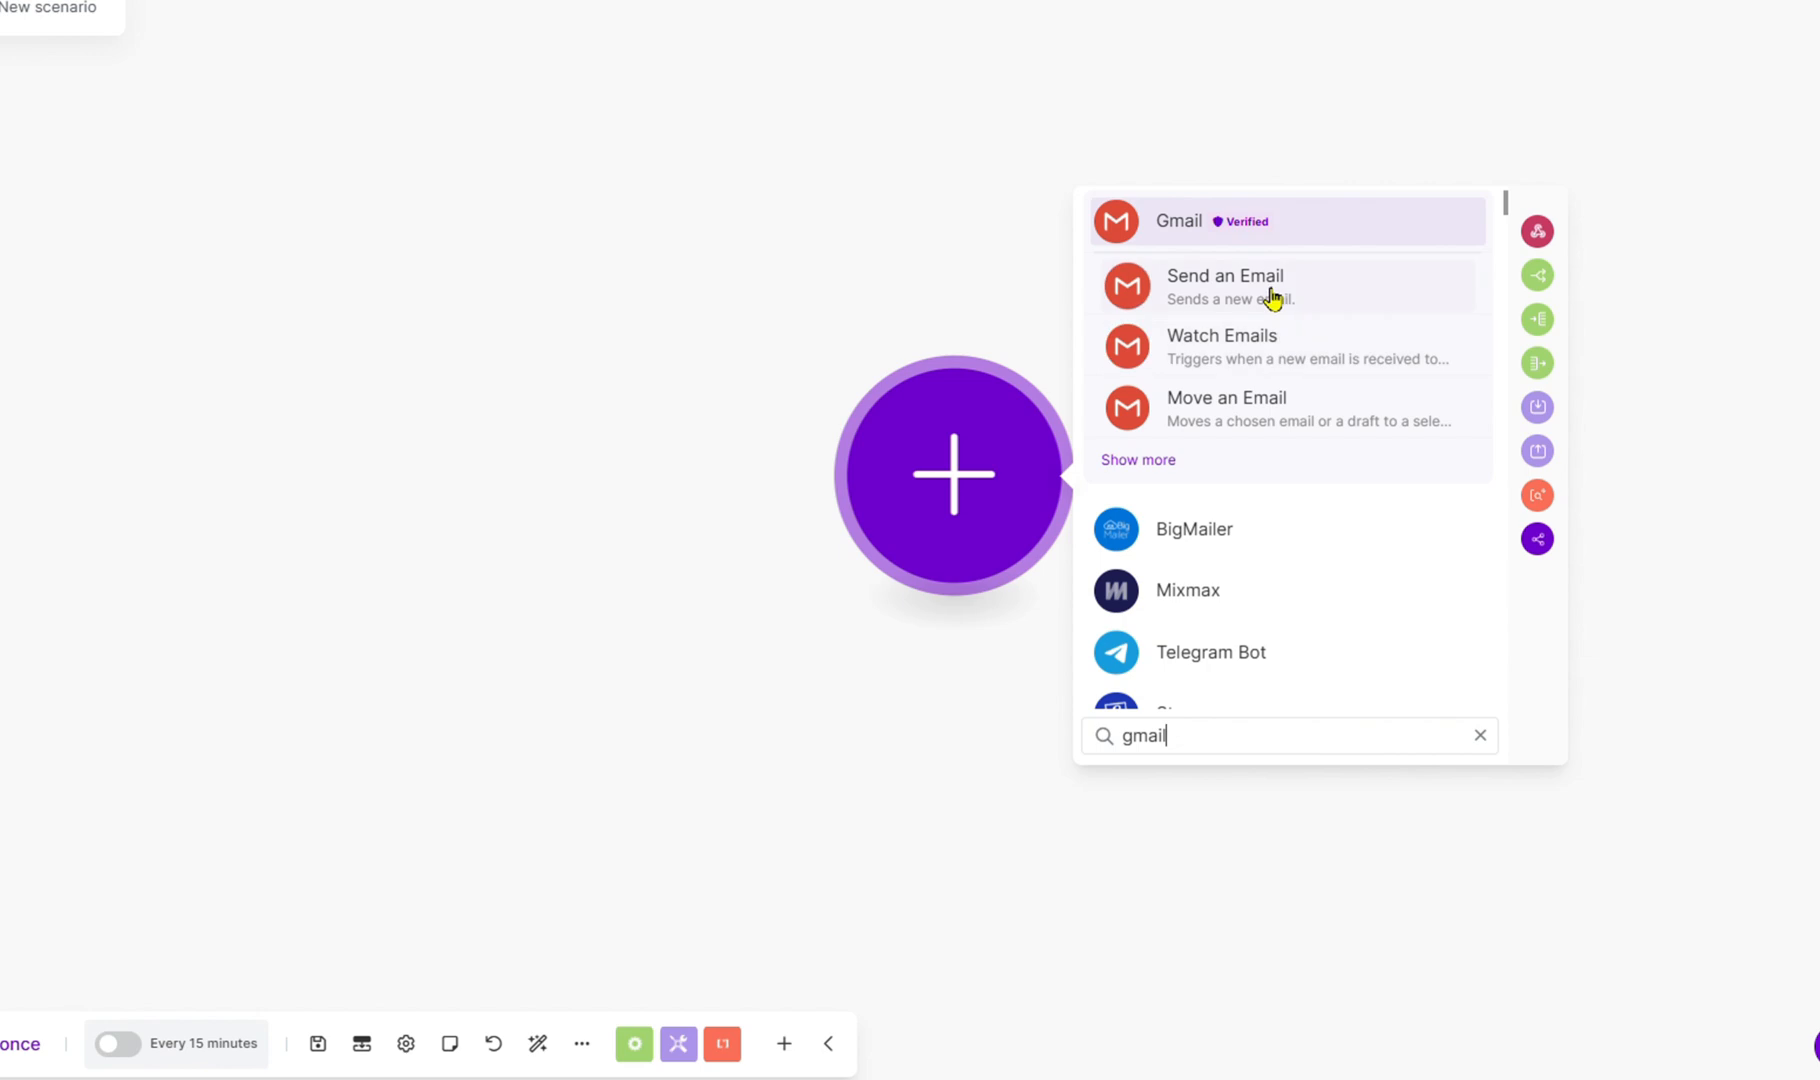
click(1272, 298)
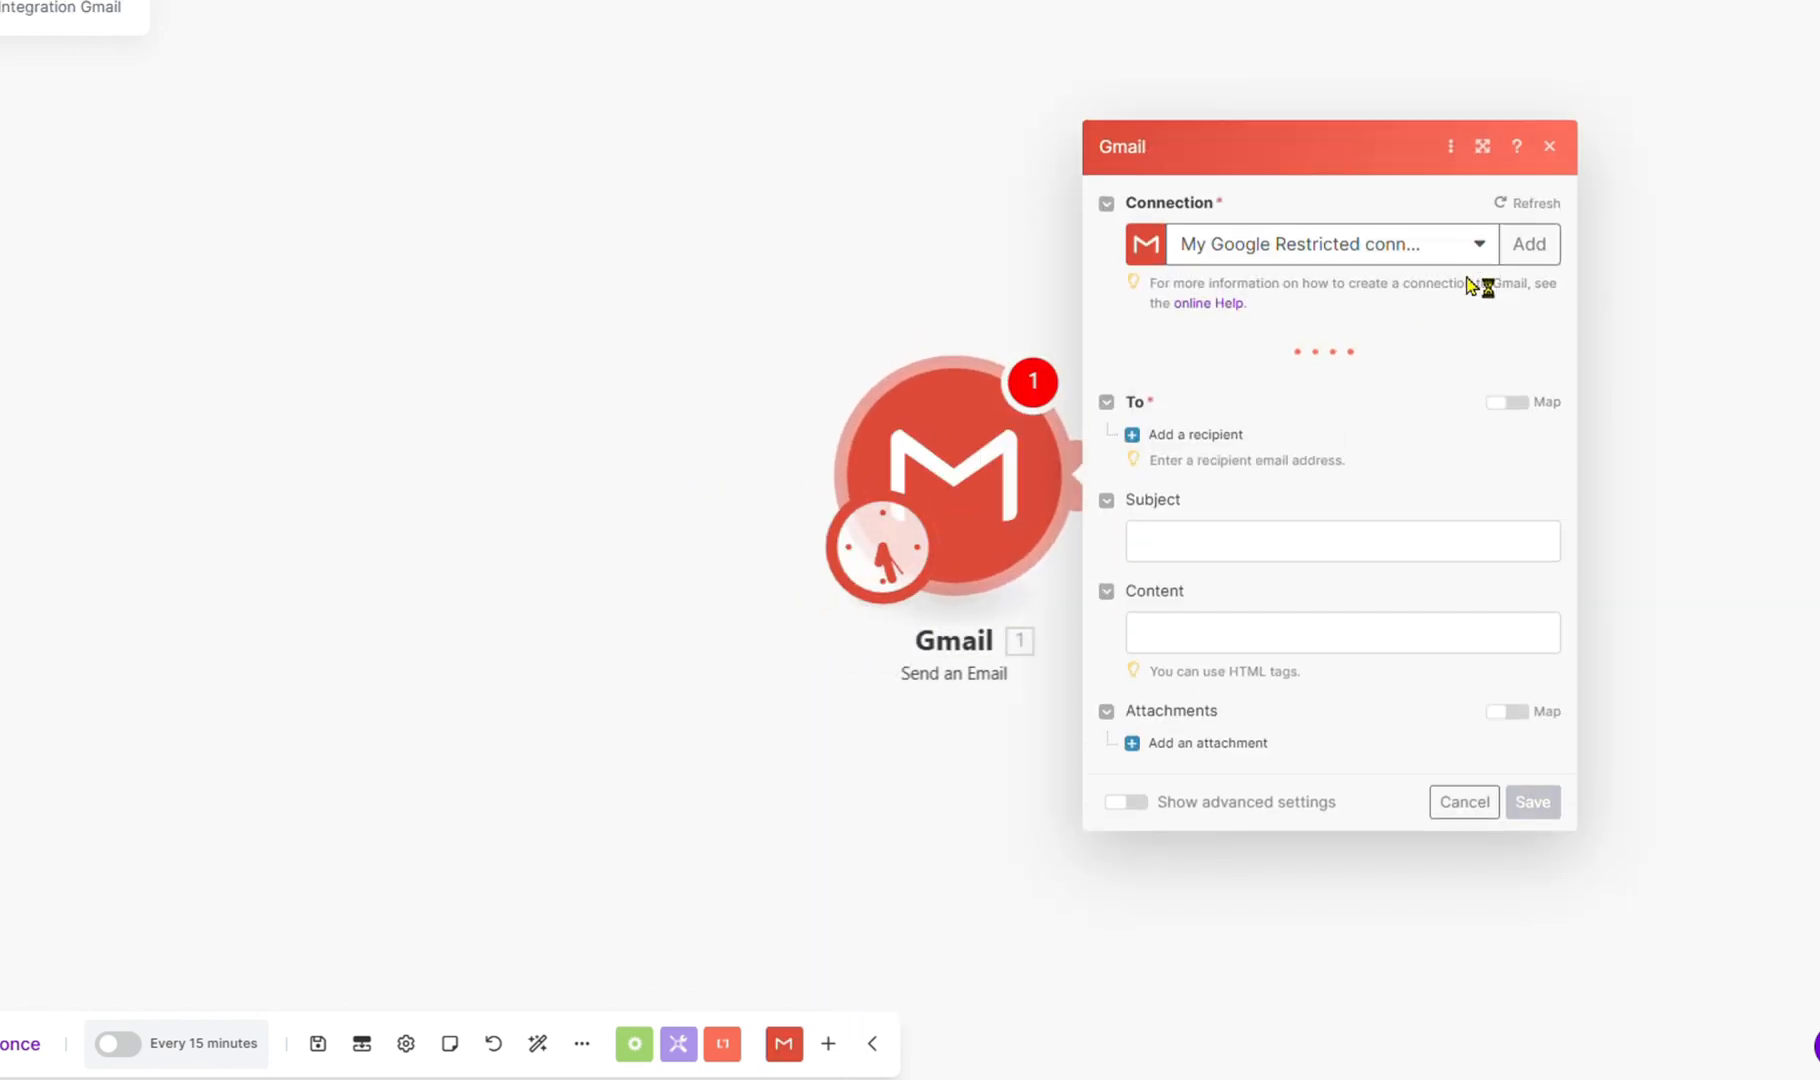
click(1532, 240)
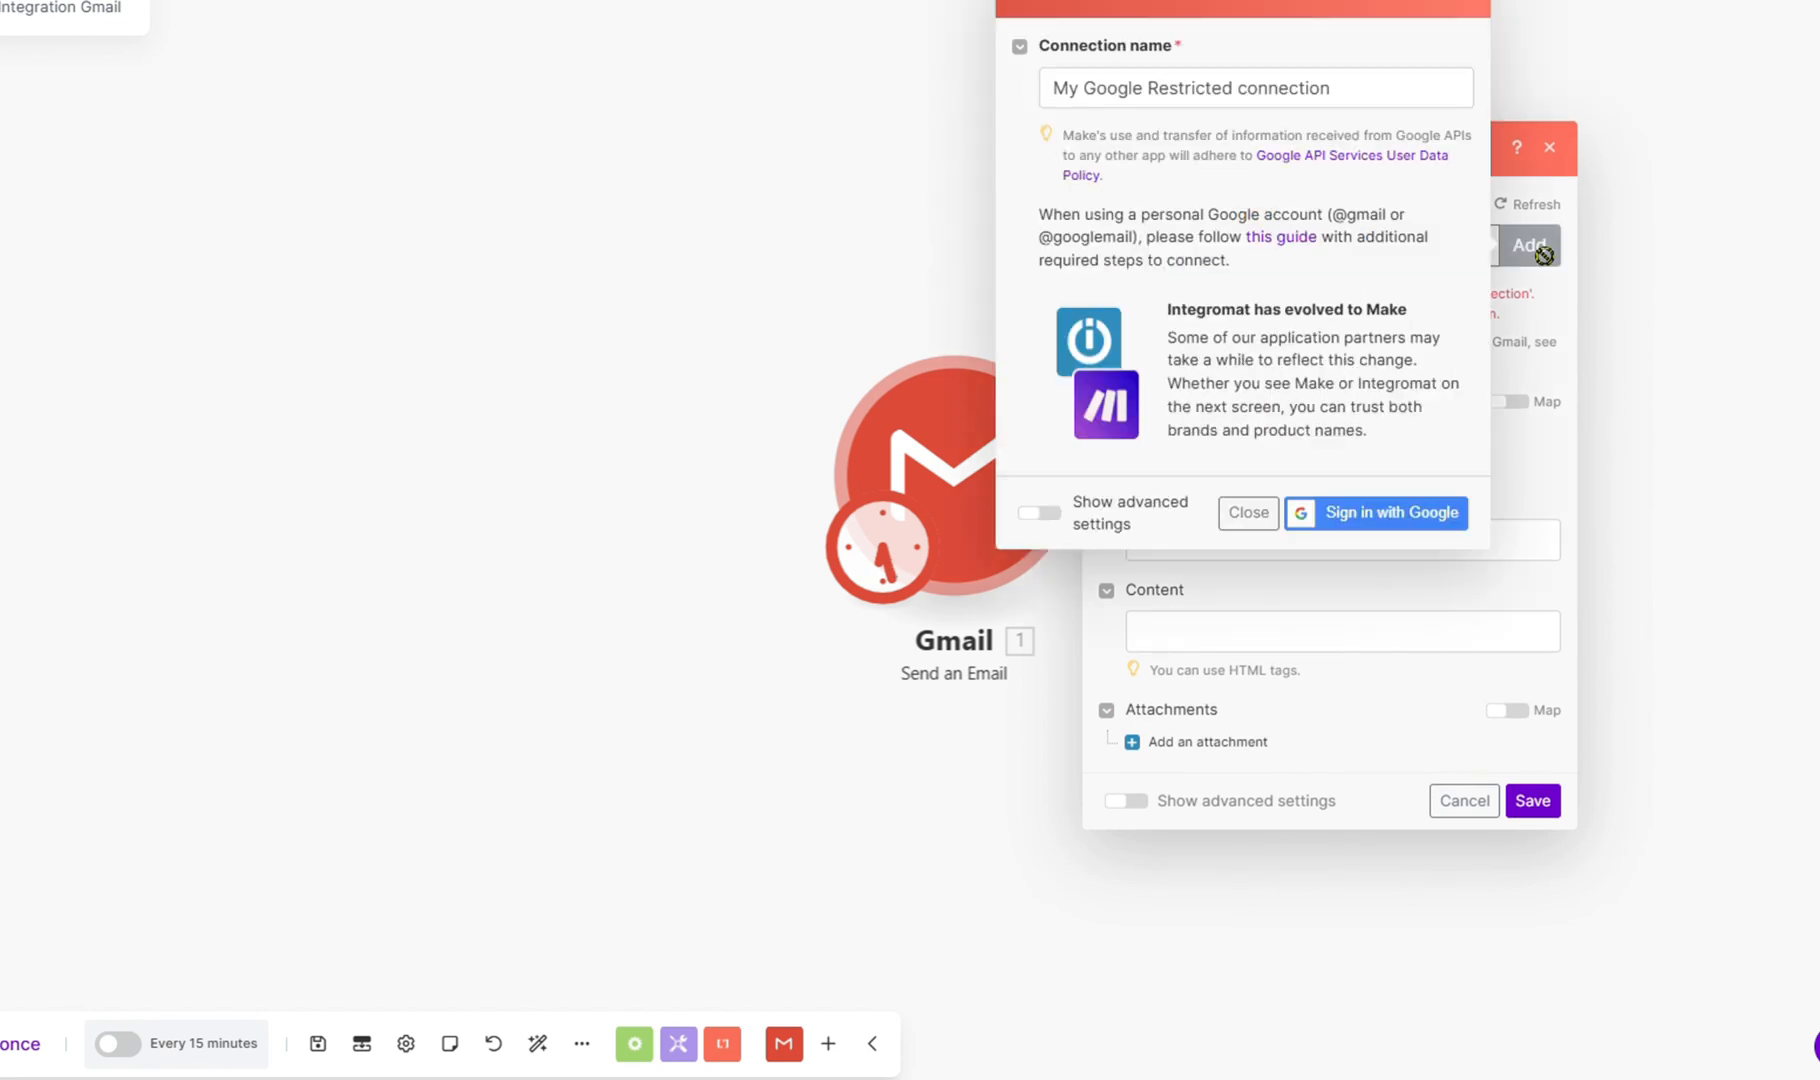
click(1410, 522)
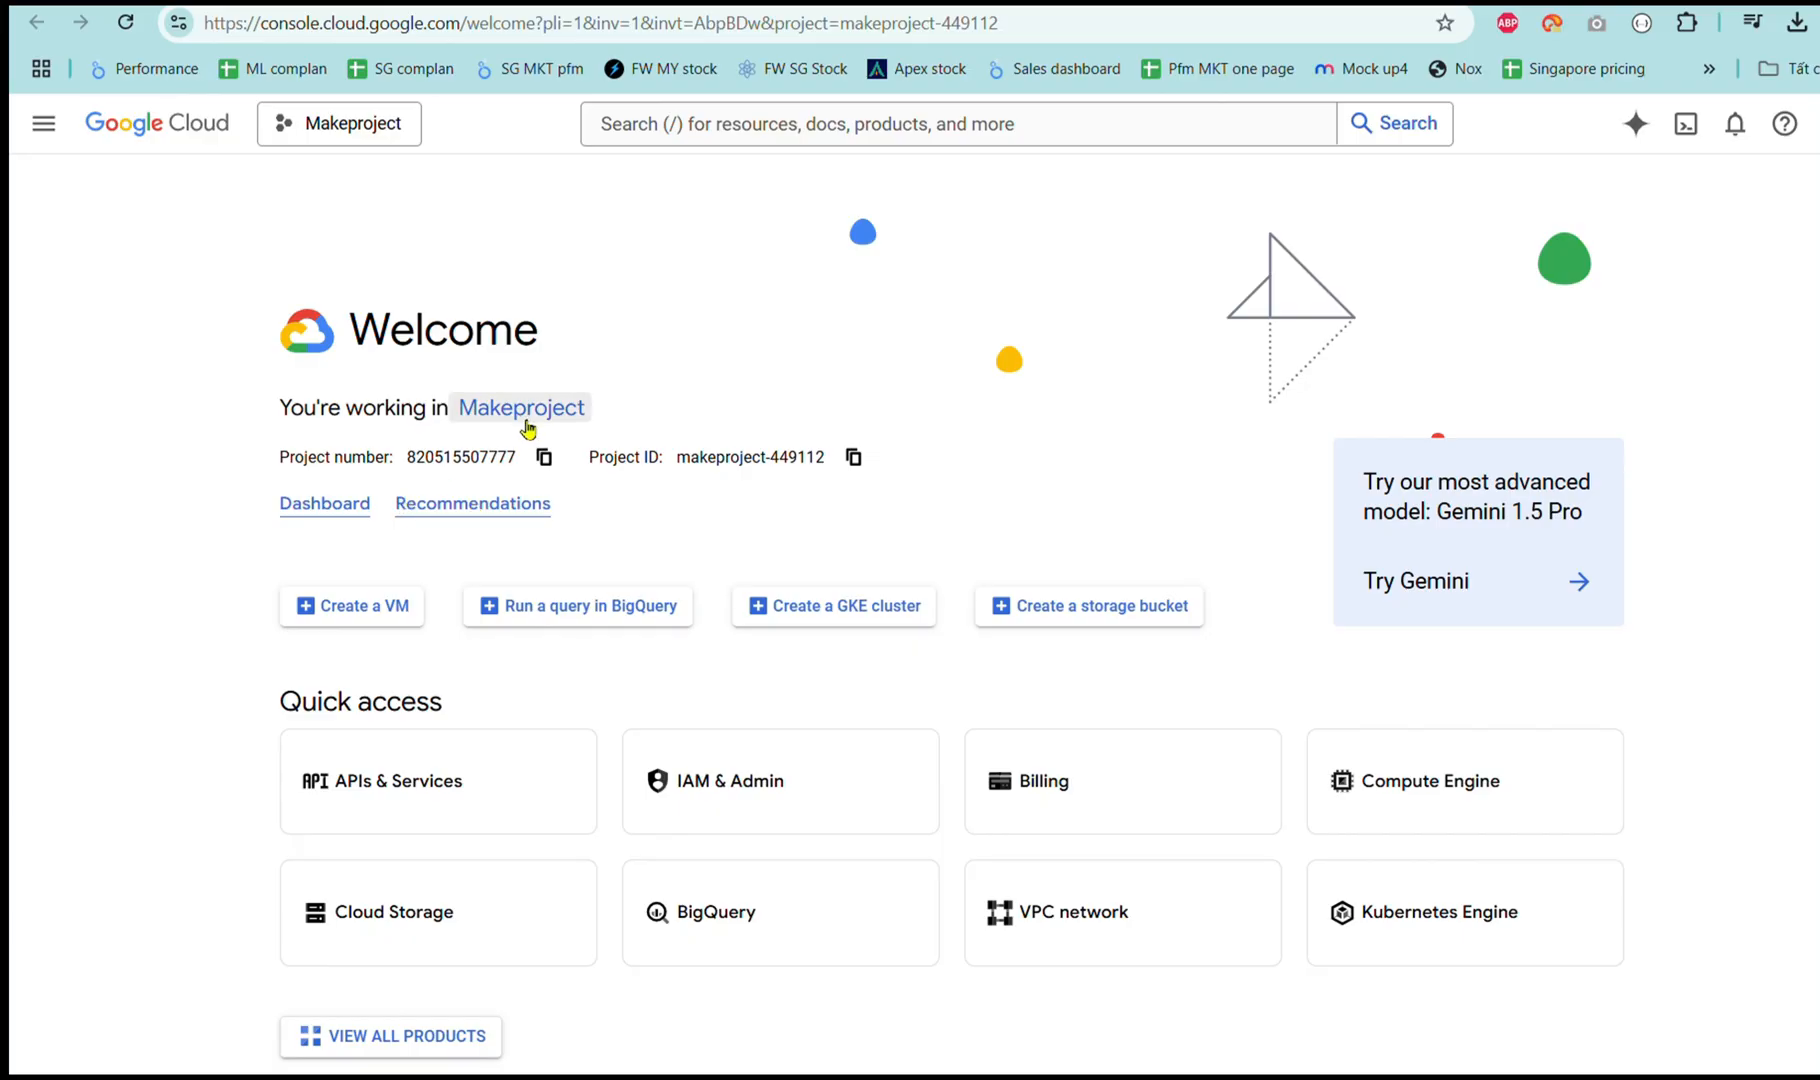
Create a new Google Cloud project, replacing the default name with 'Email automation'.
click(520, 416)
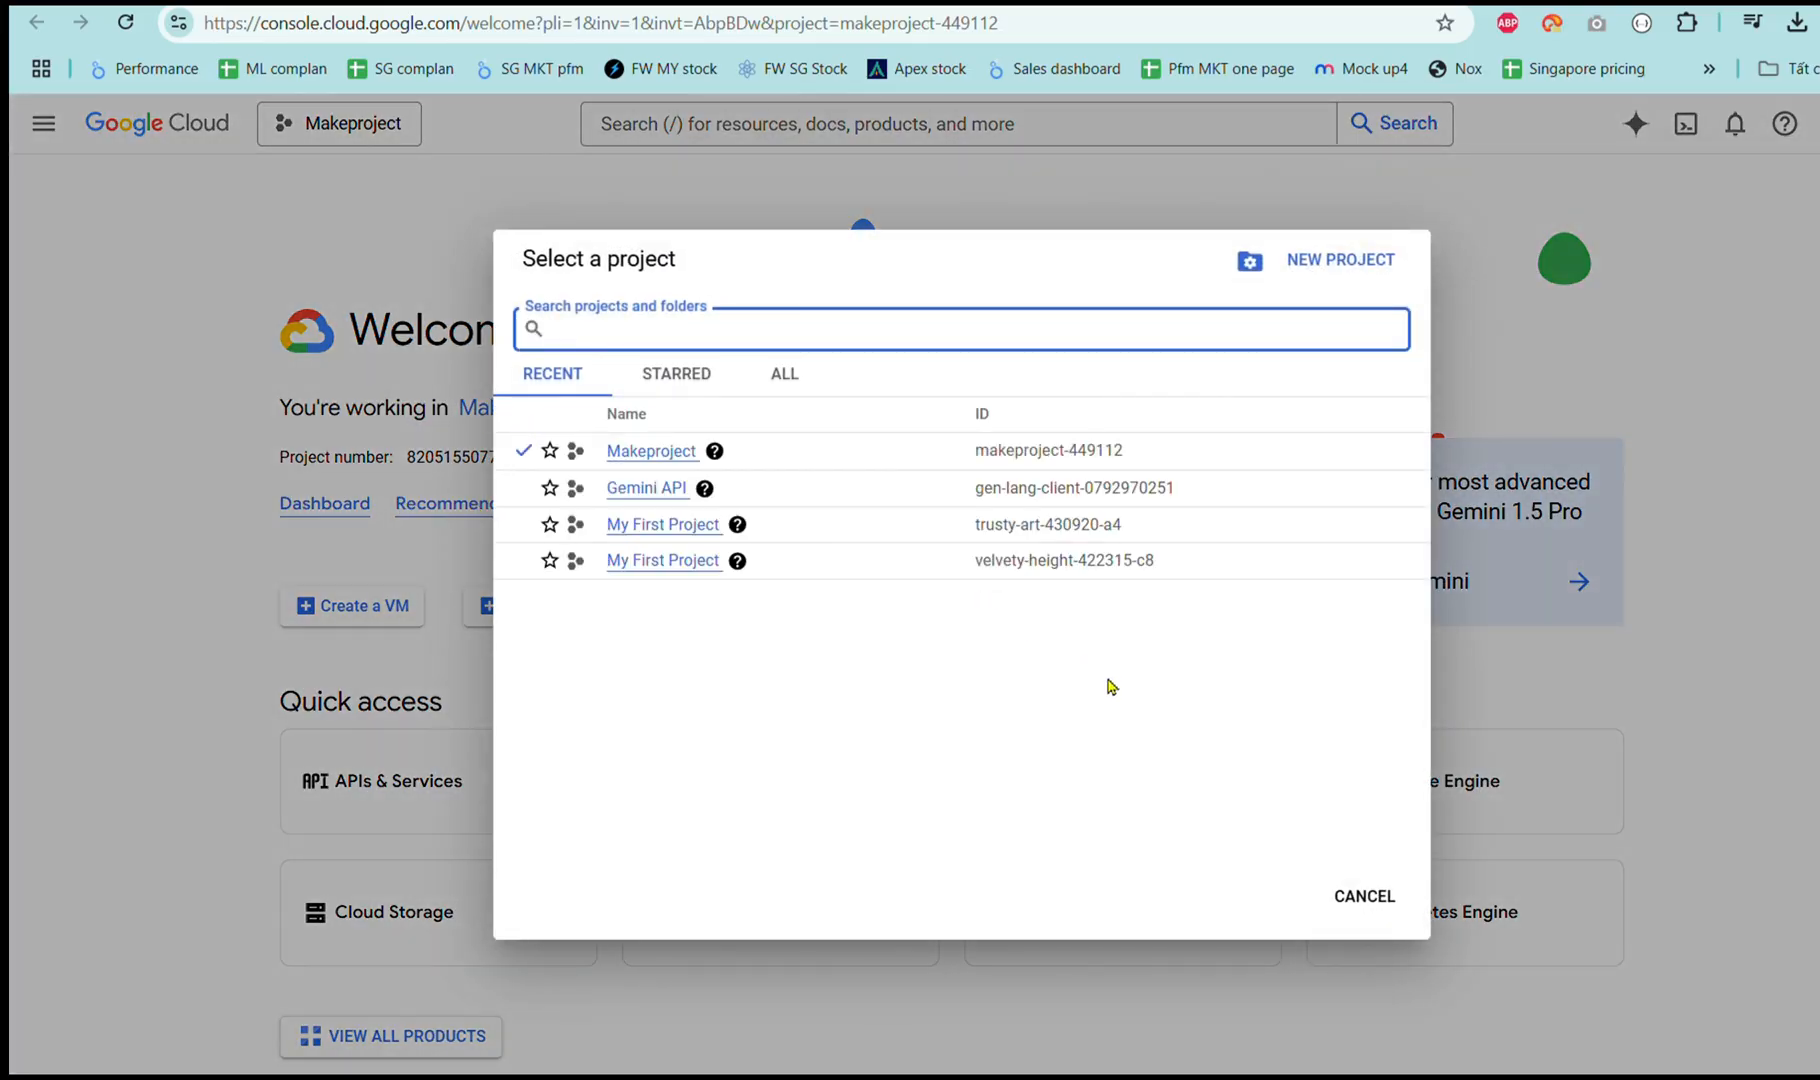
click(1322, 262)
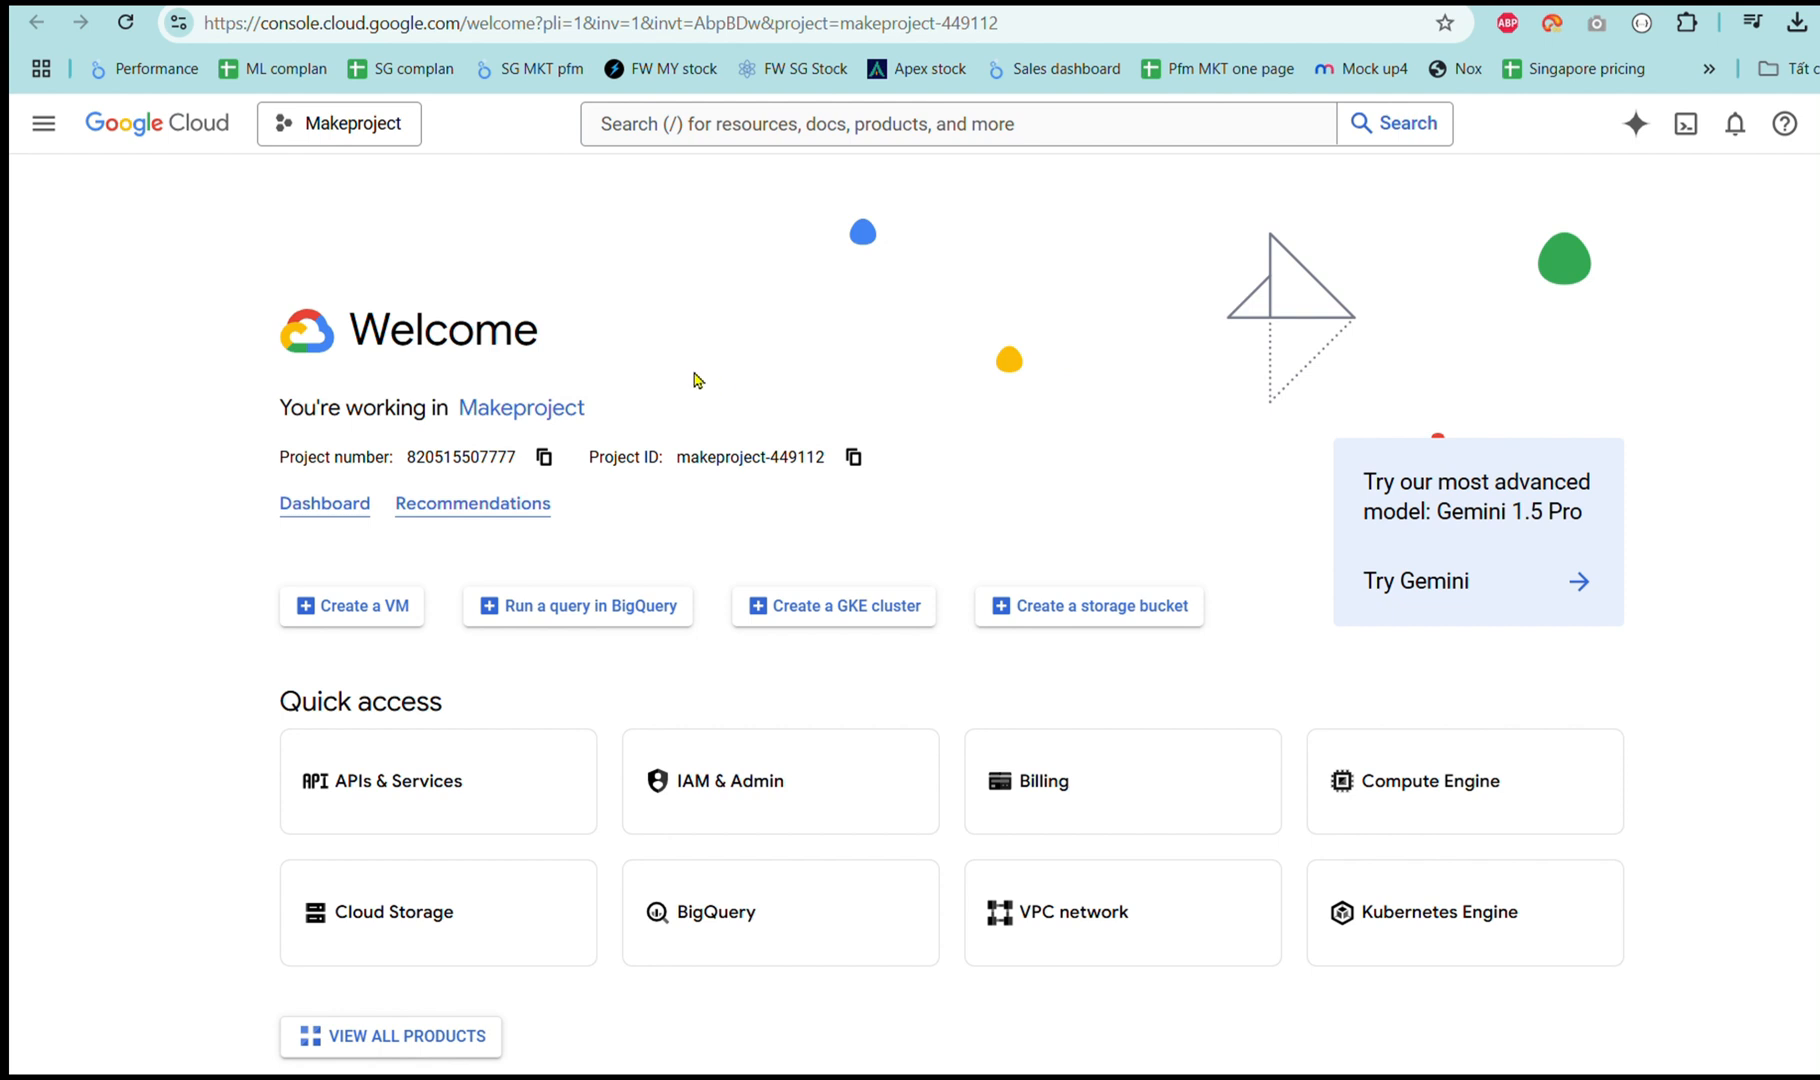
click(273, 437)
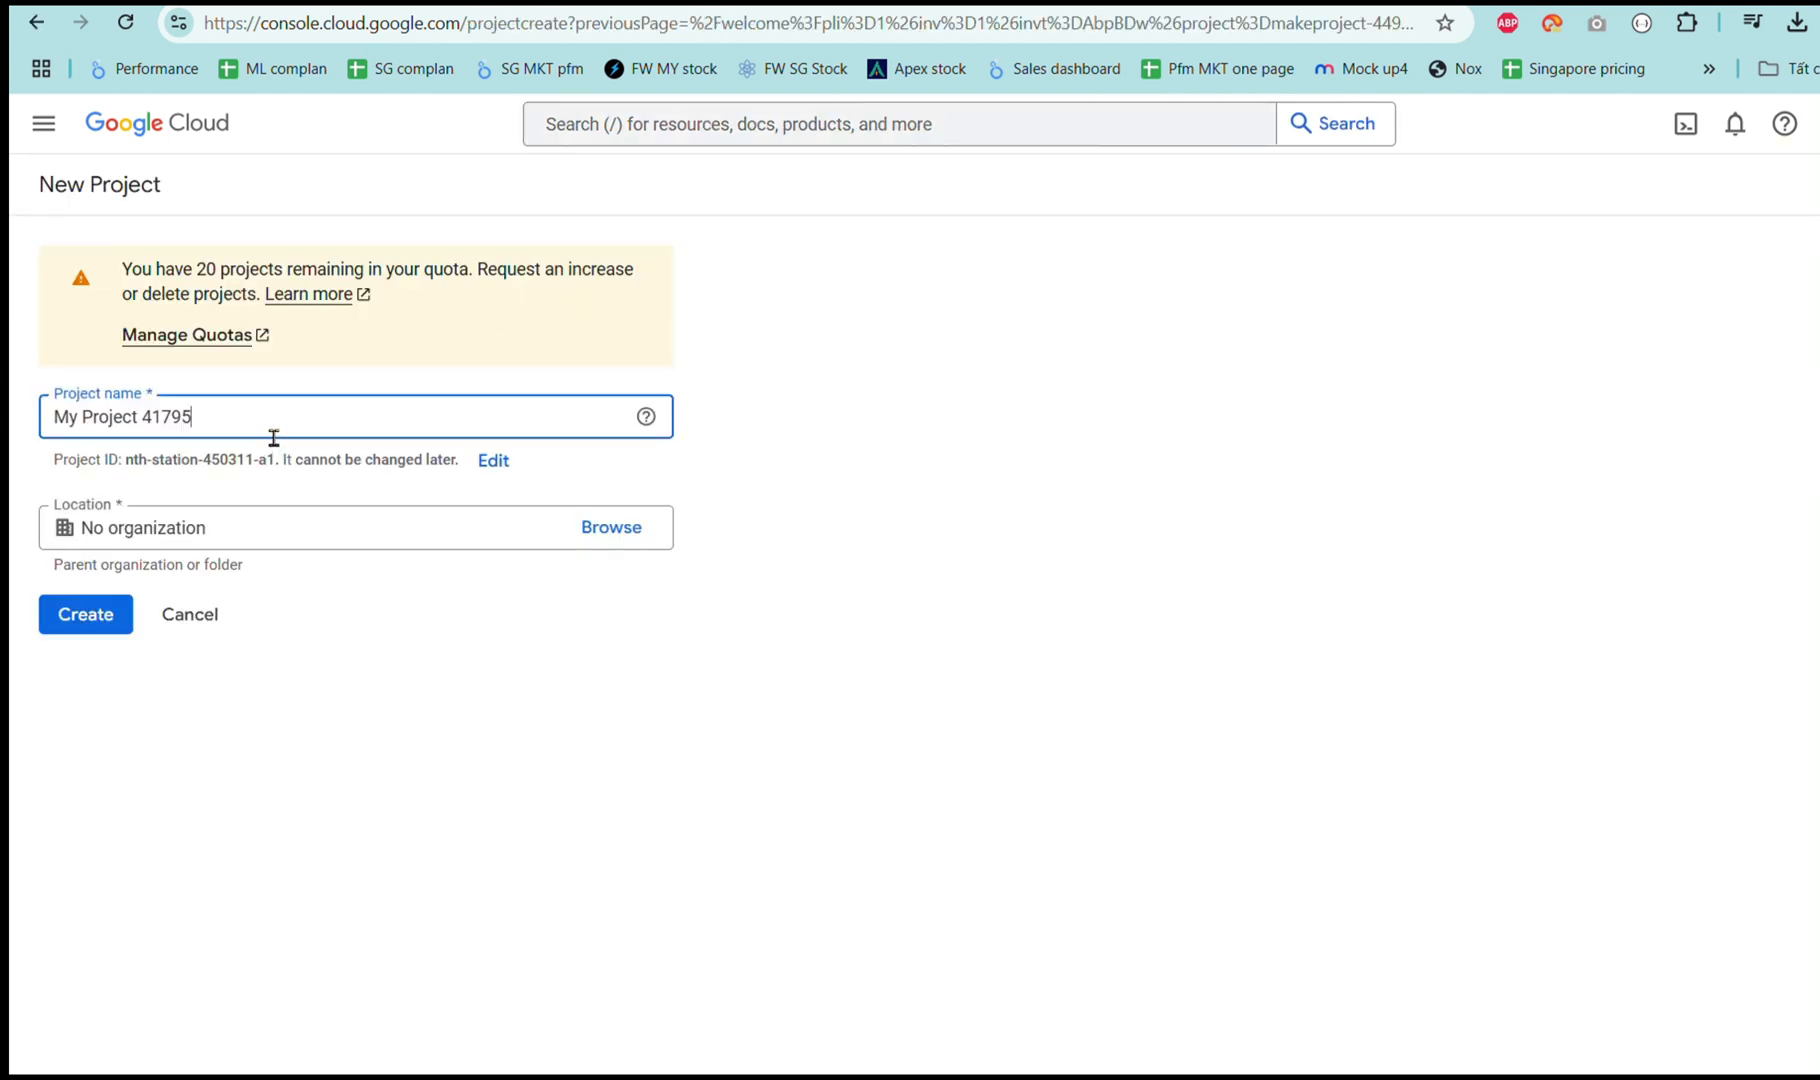
drag(273, 437, 12, 434)
text(Email automation)
click(333, 545)
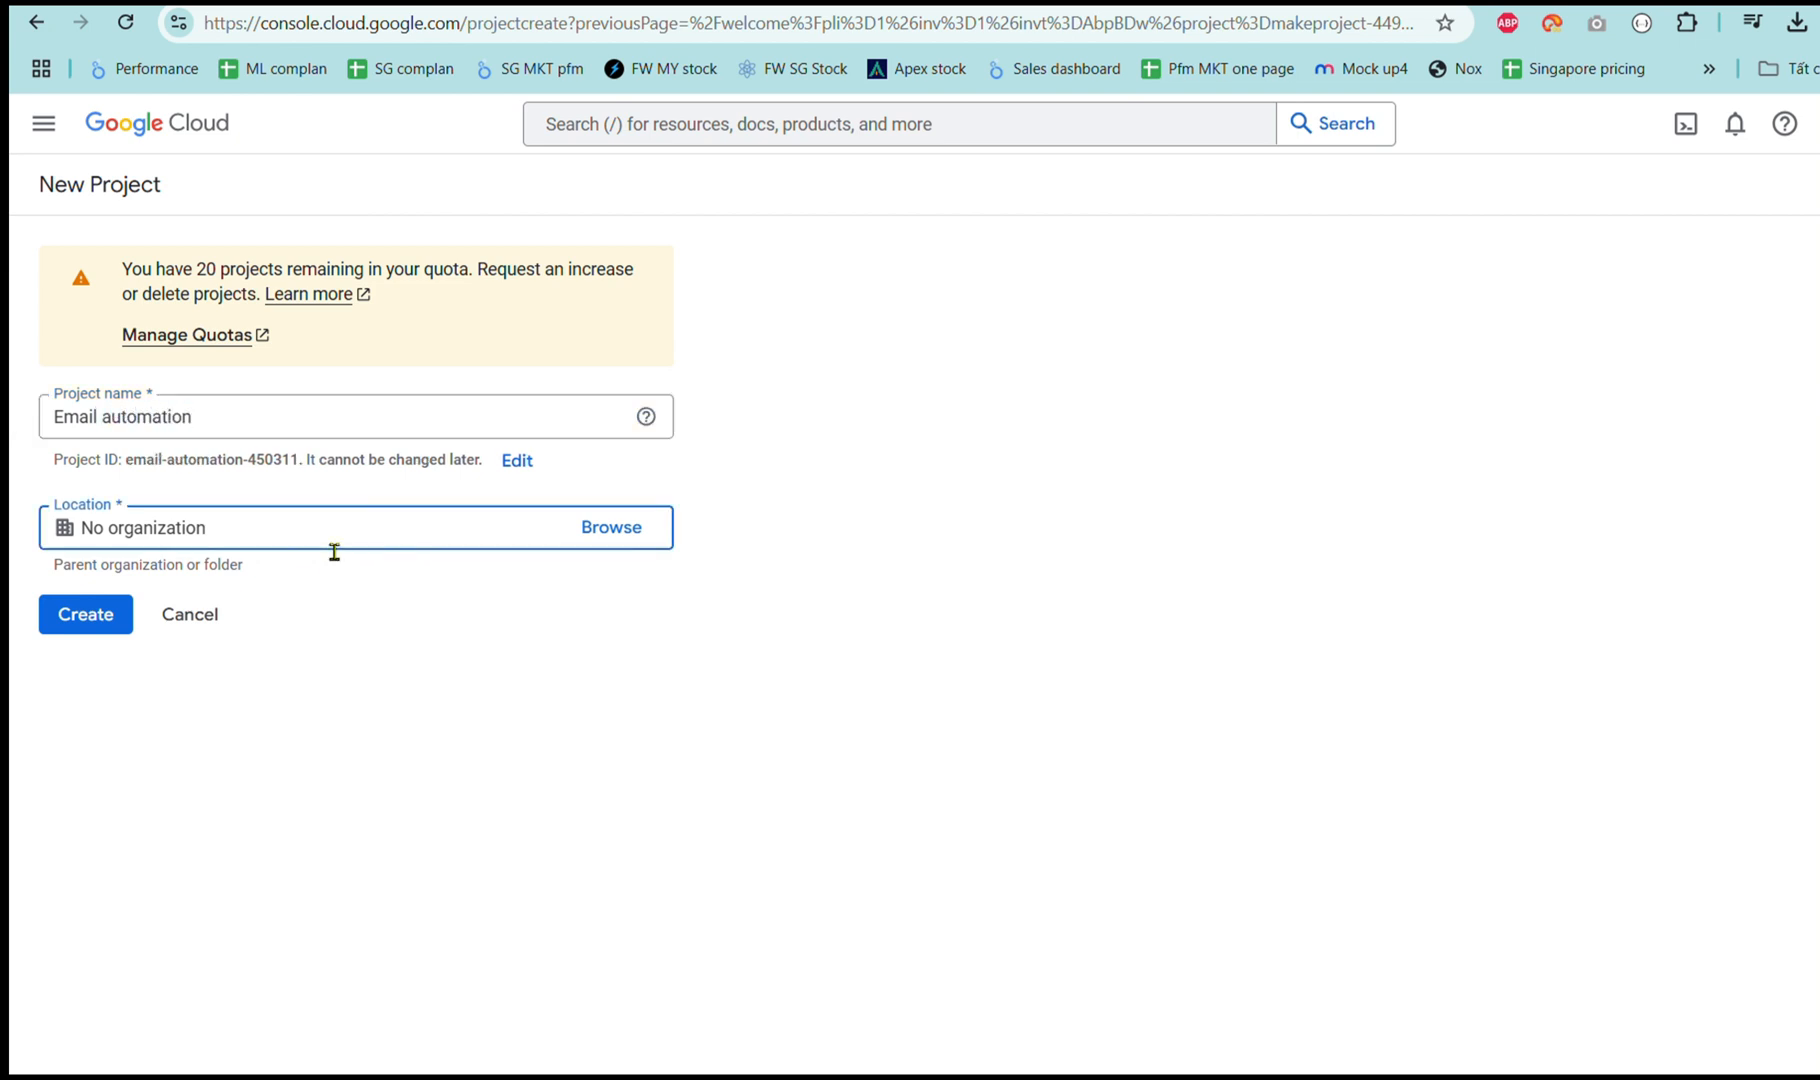
click(102, 620)
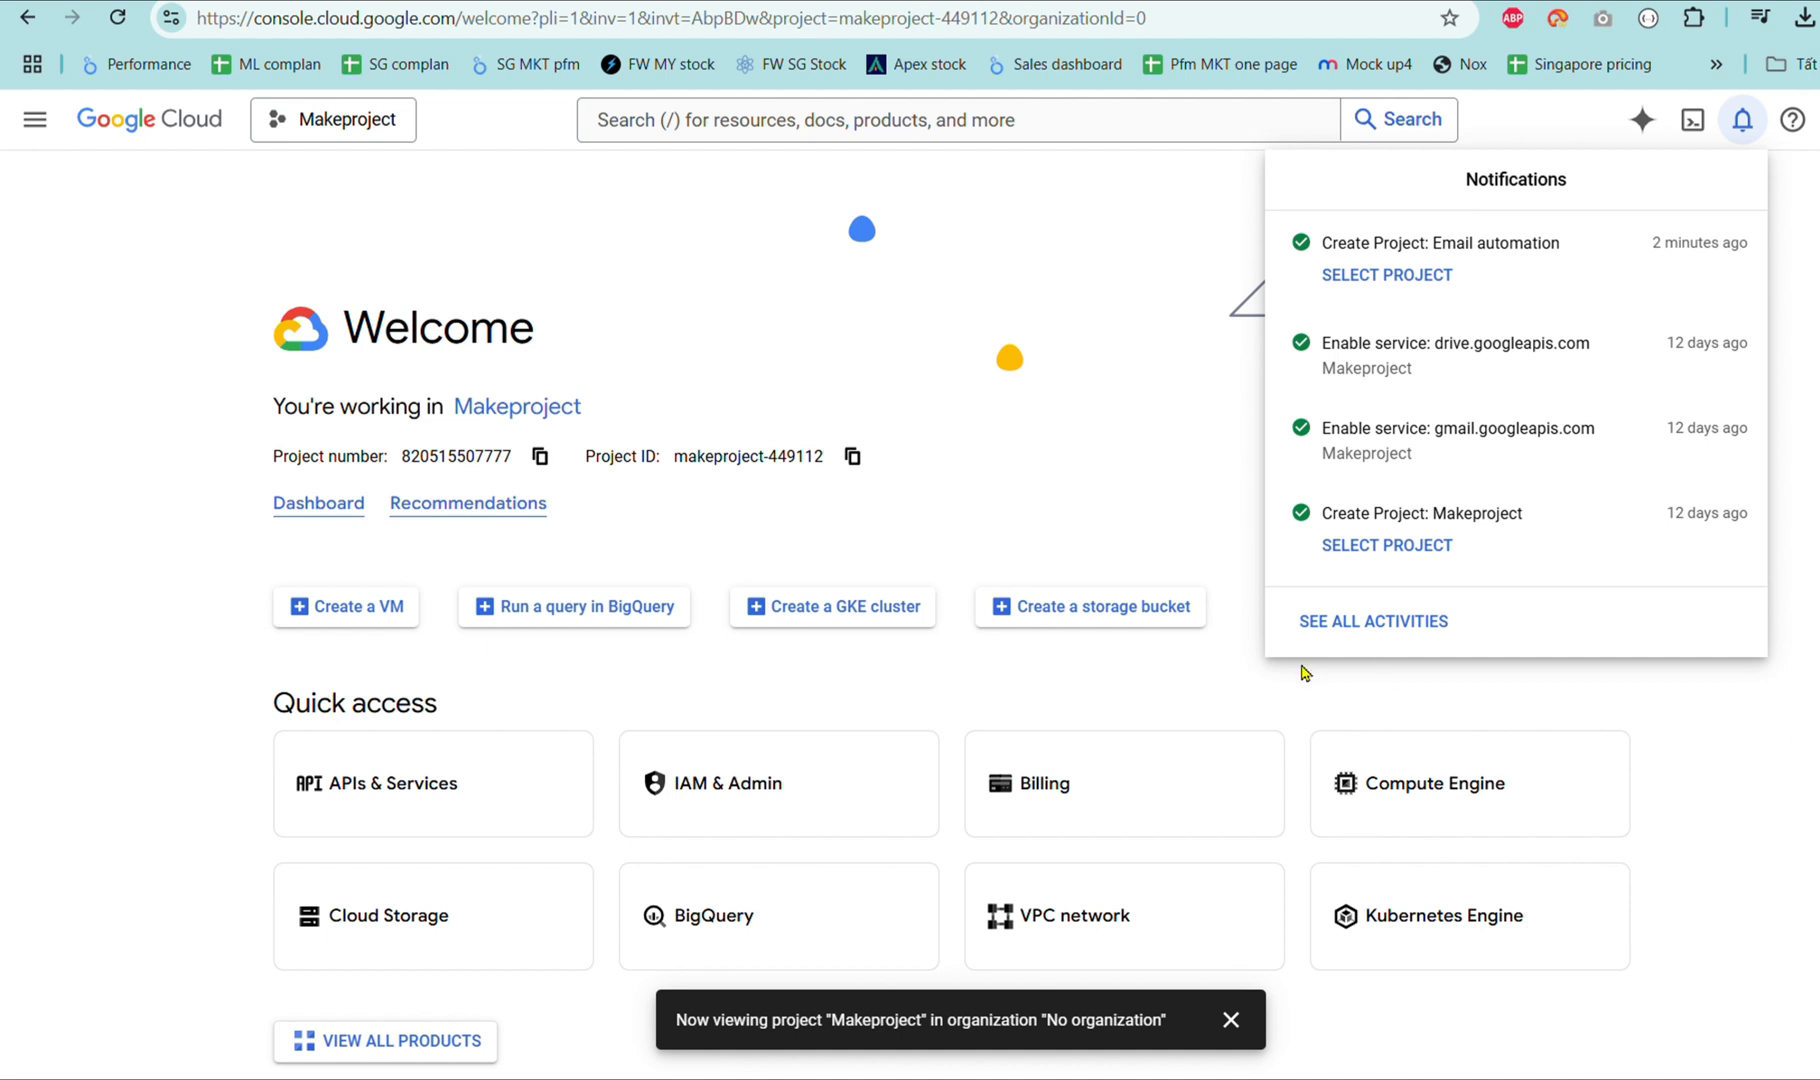
From the APIs & Services Library, enable the Gmail API and then the Google Drive API.
click(427, 808)
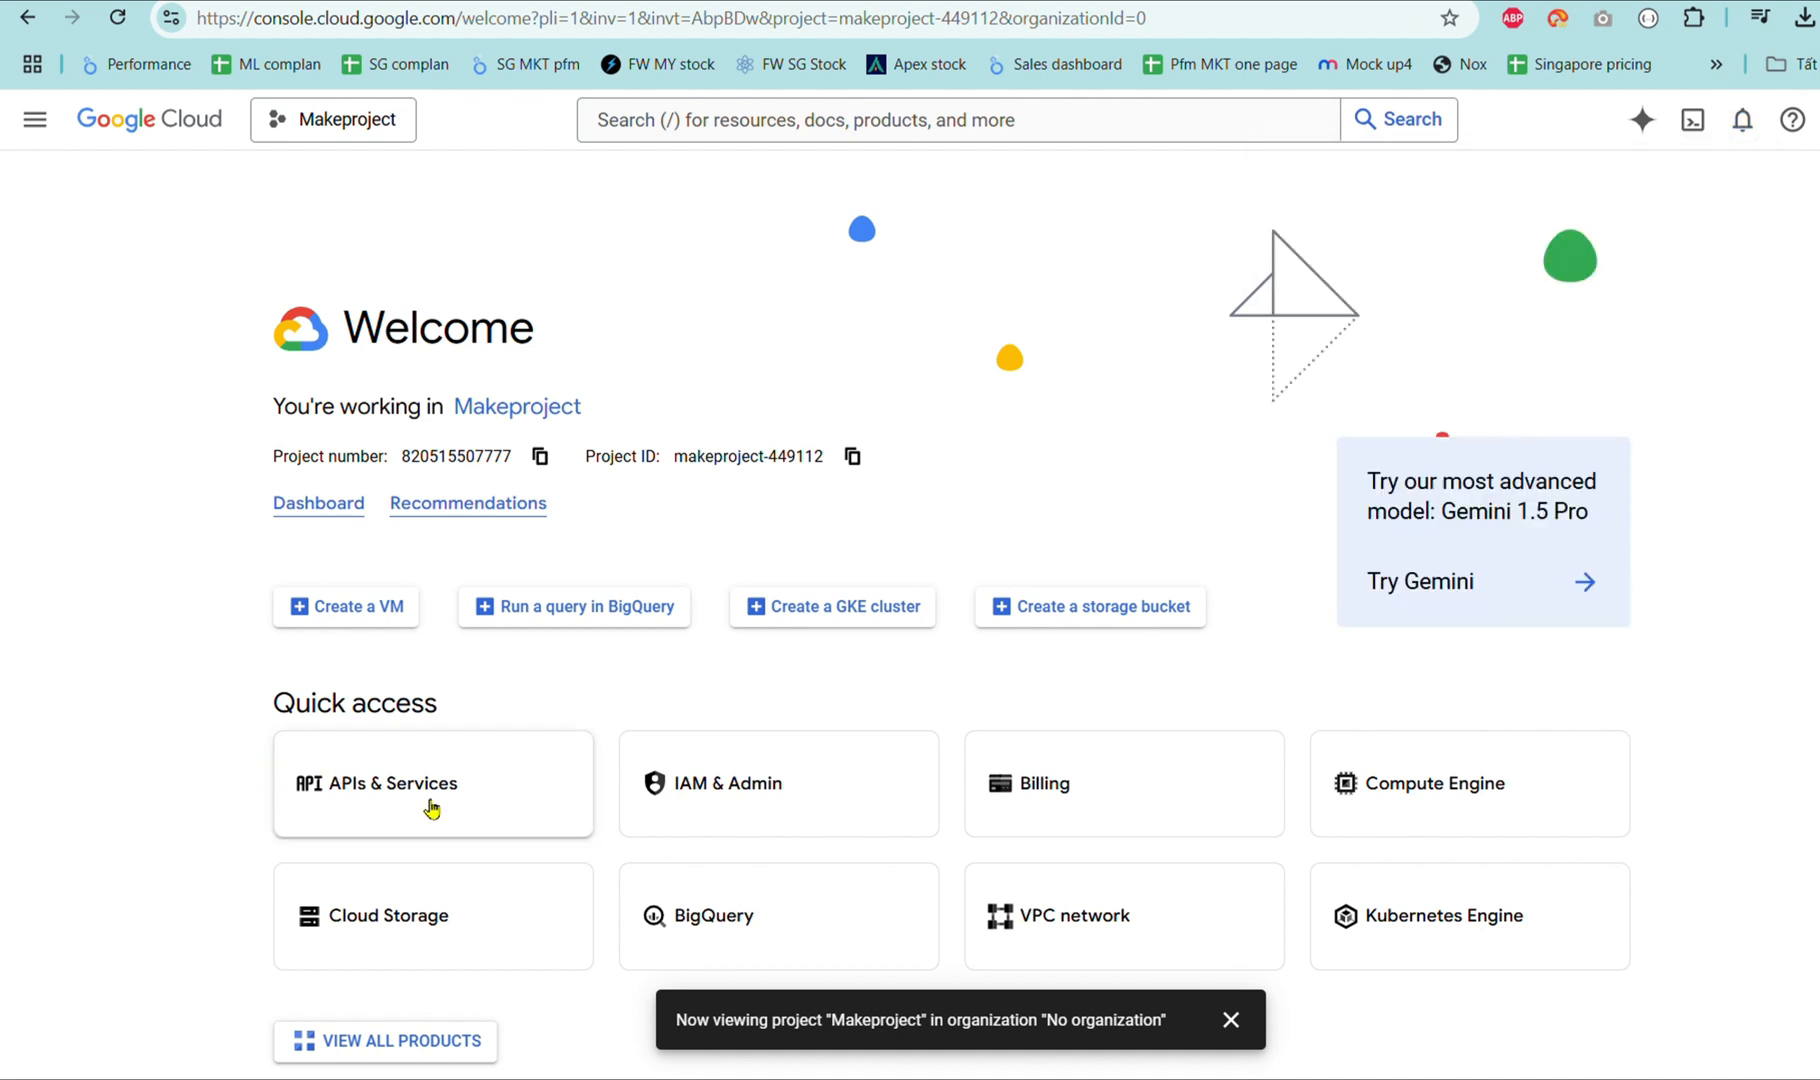
click(427, 808)
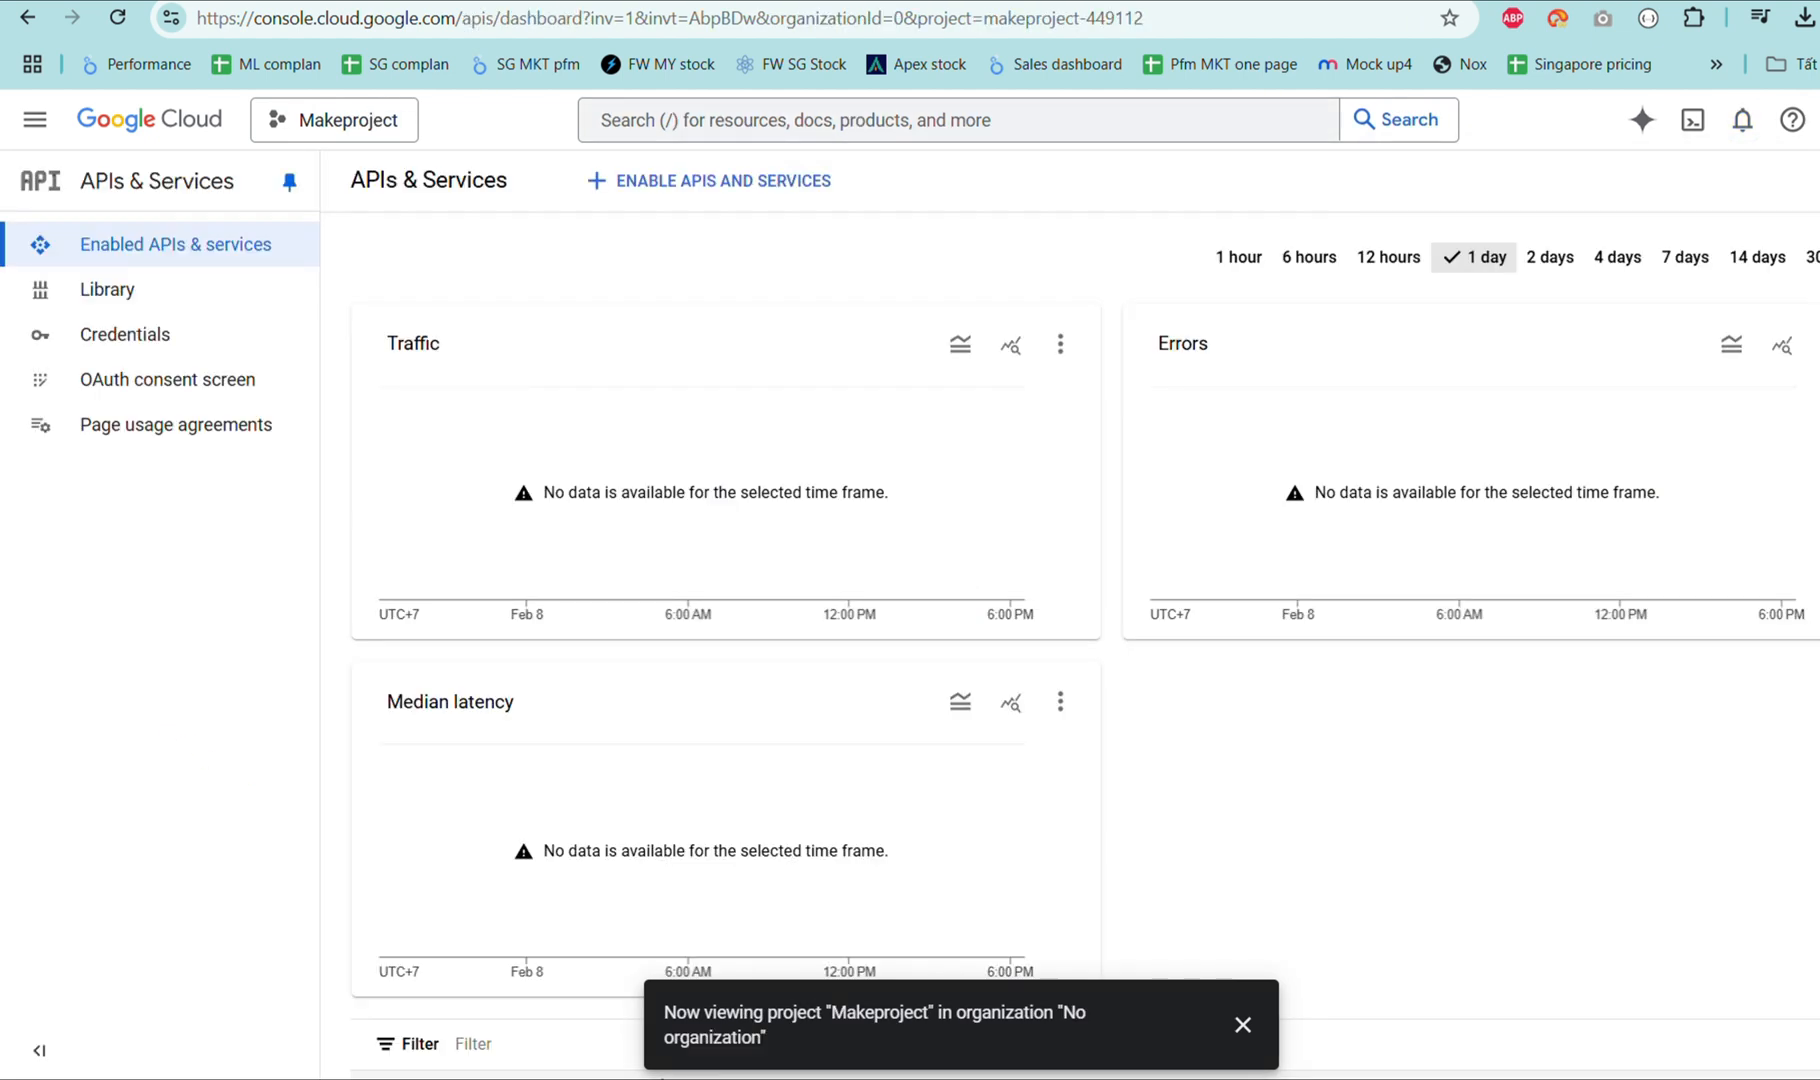
click(162, 300)
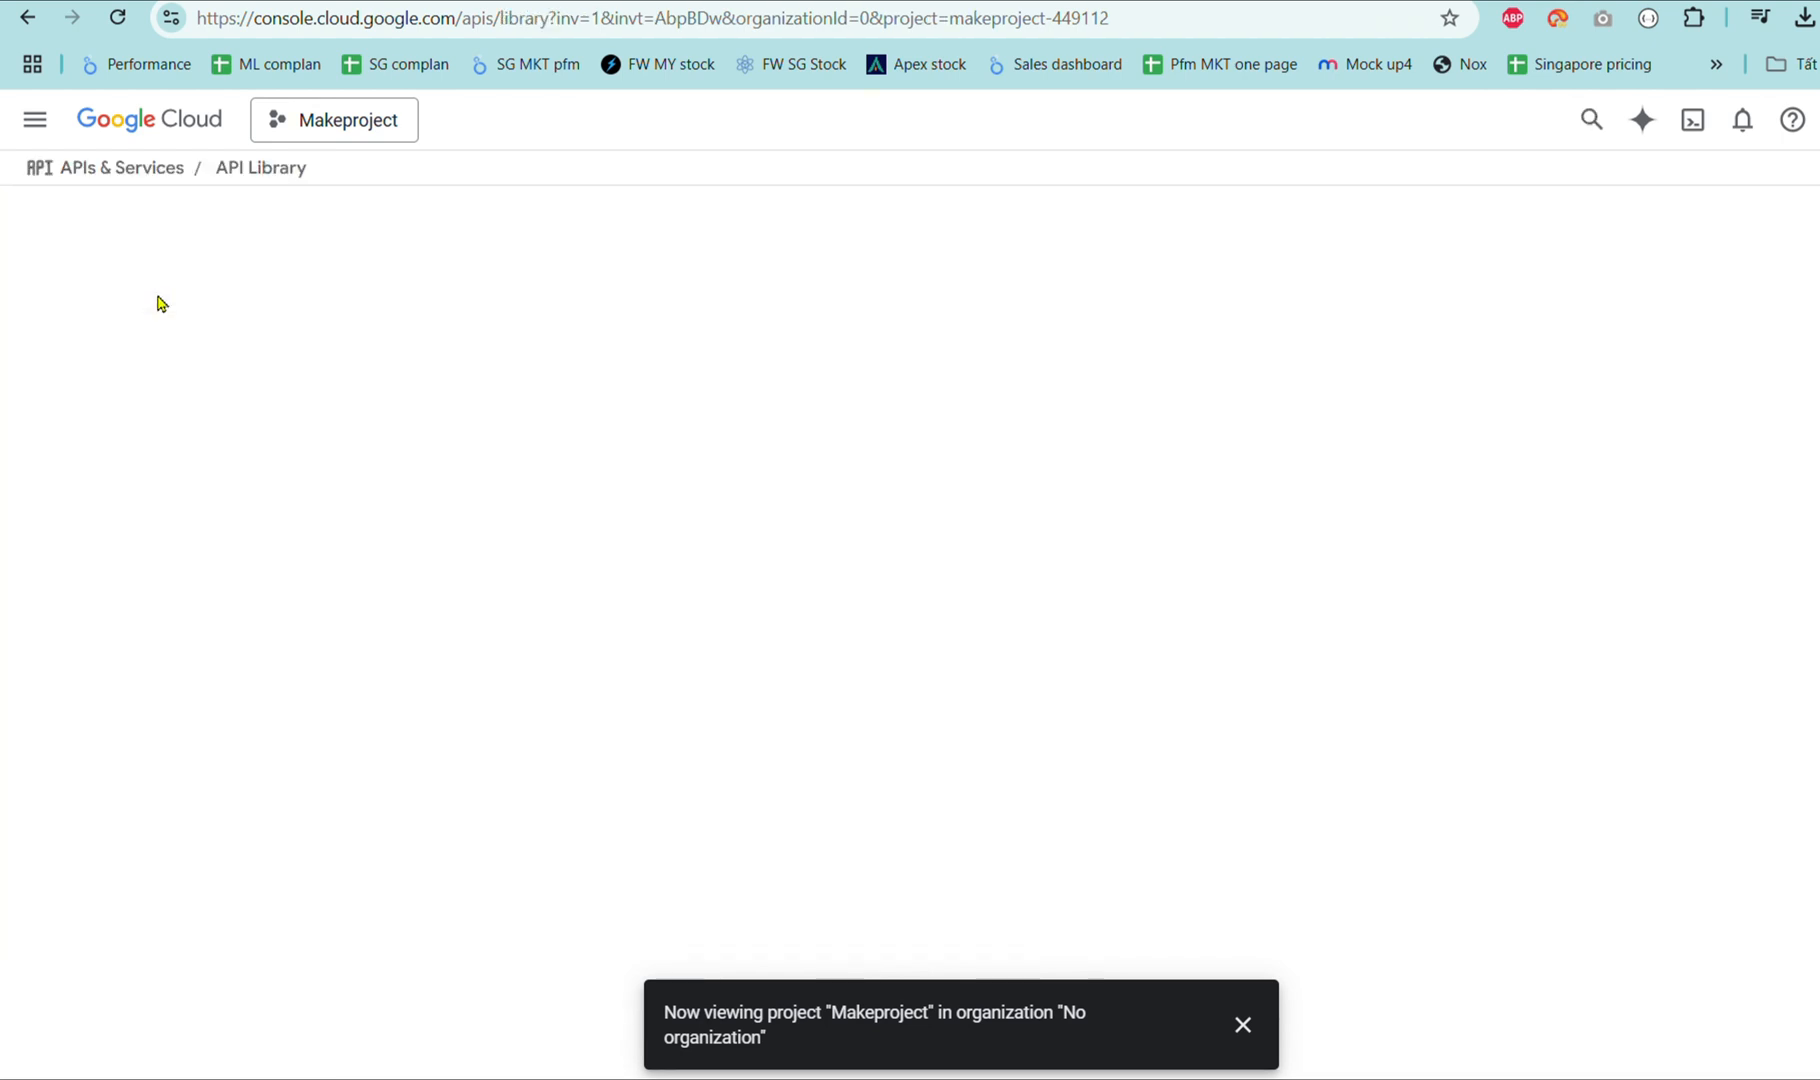
click(804, 398)
text(gmail)
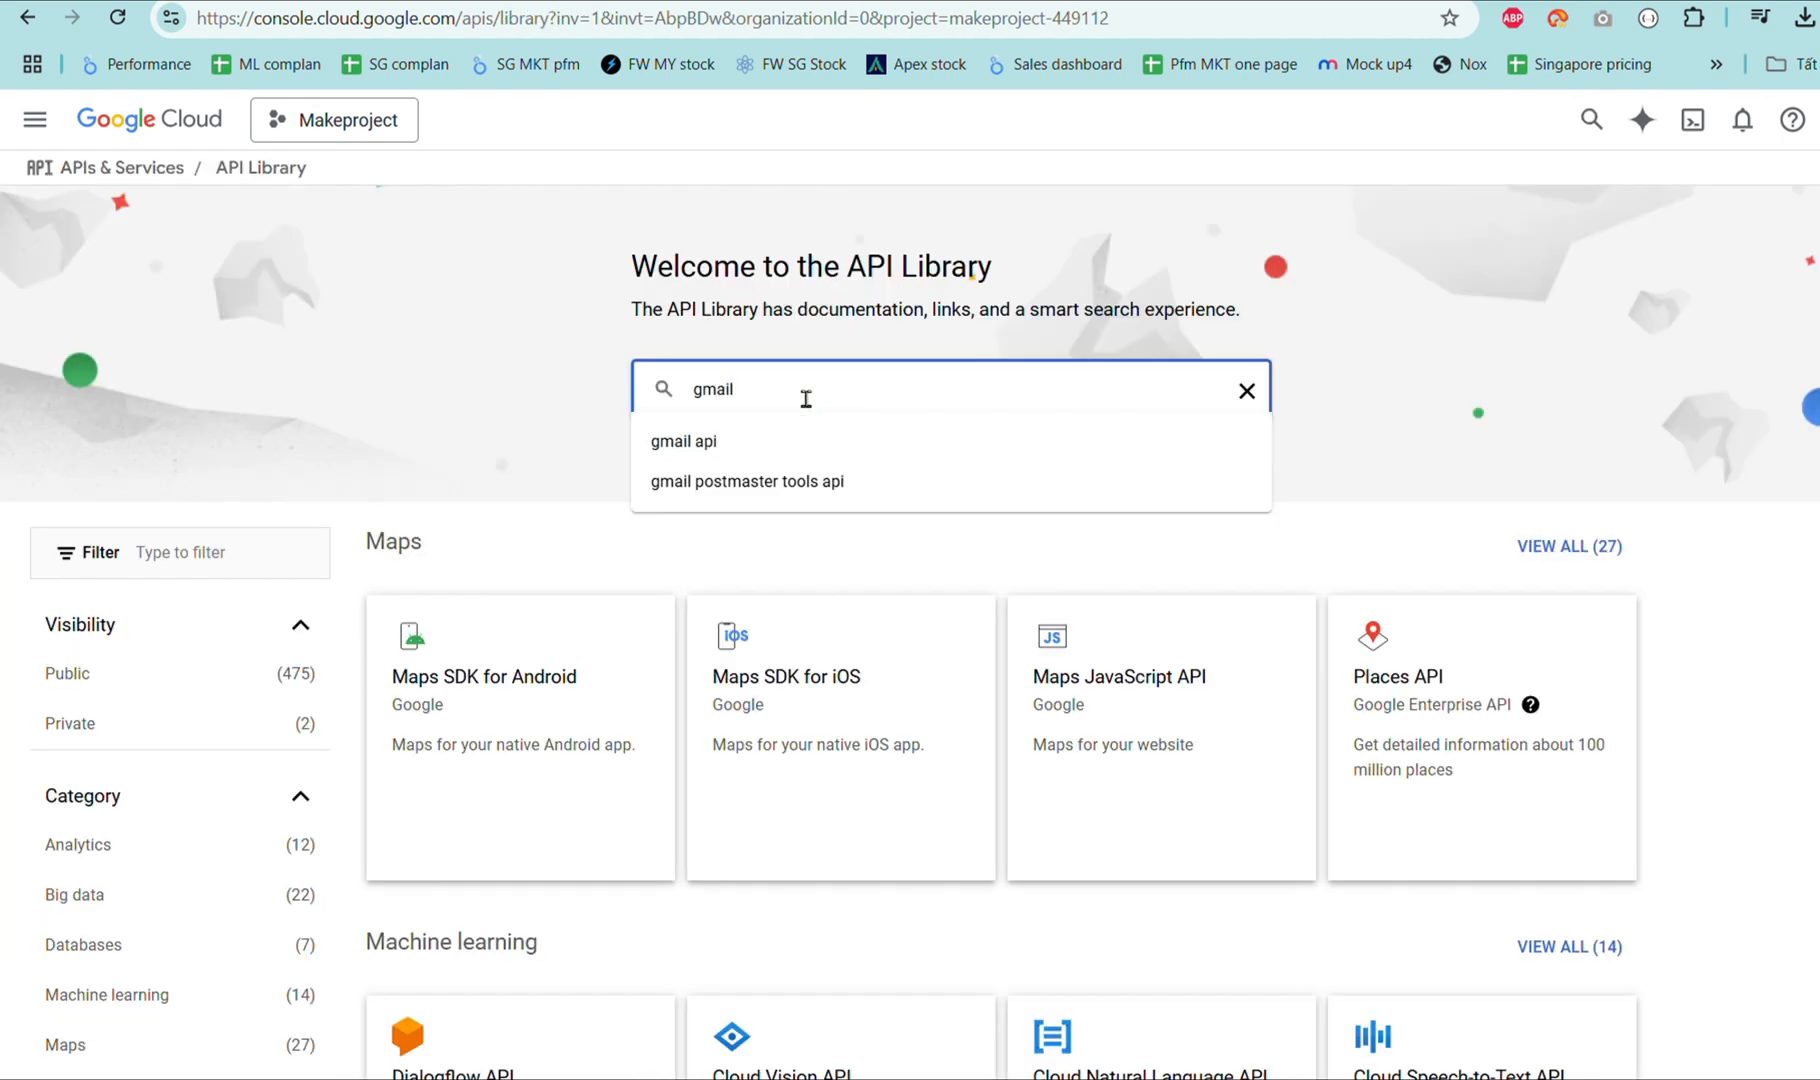
click(804, 442)
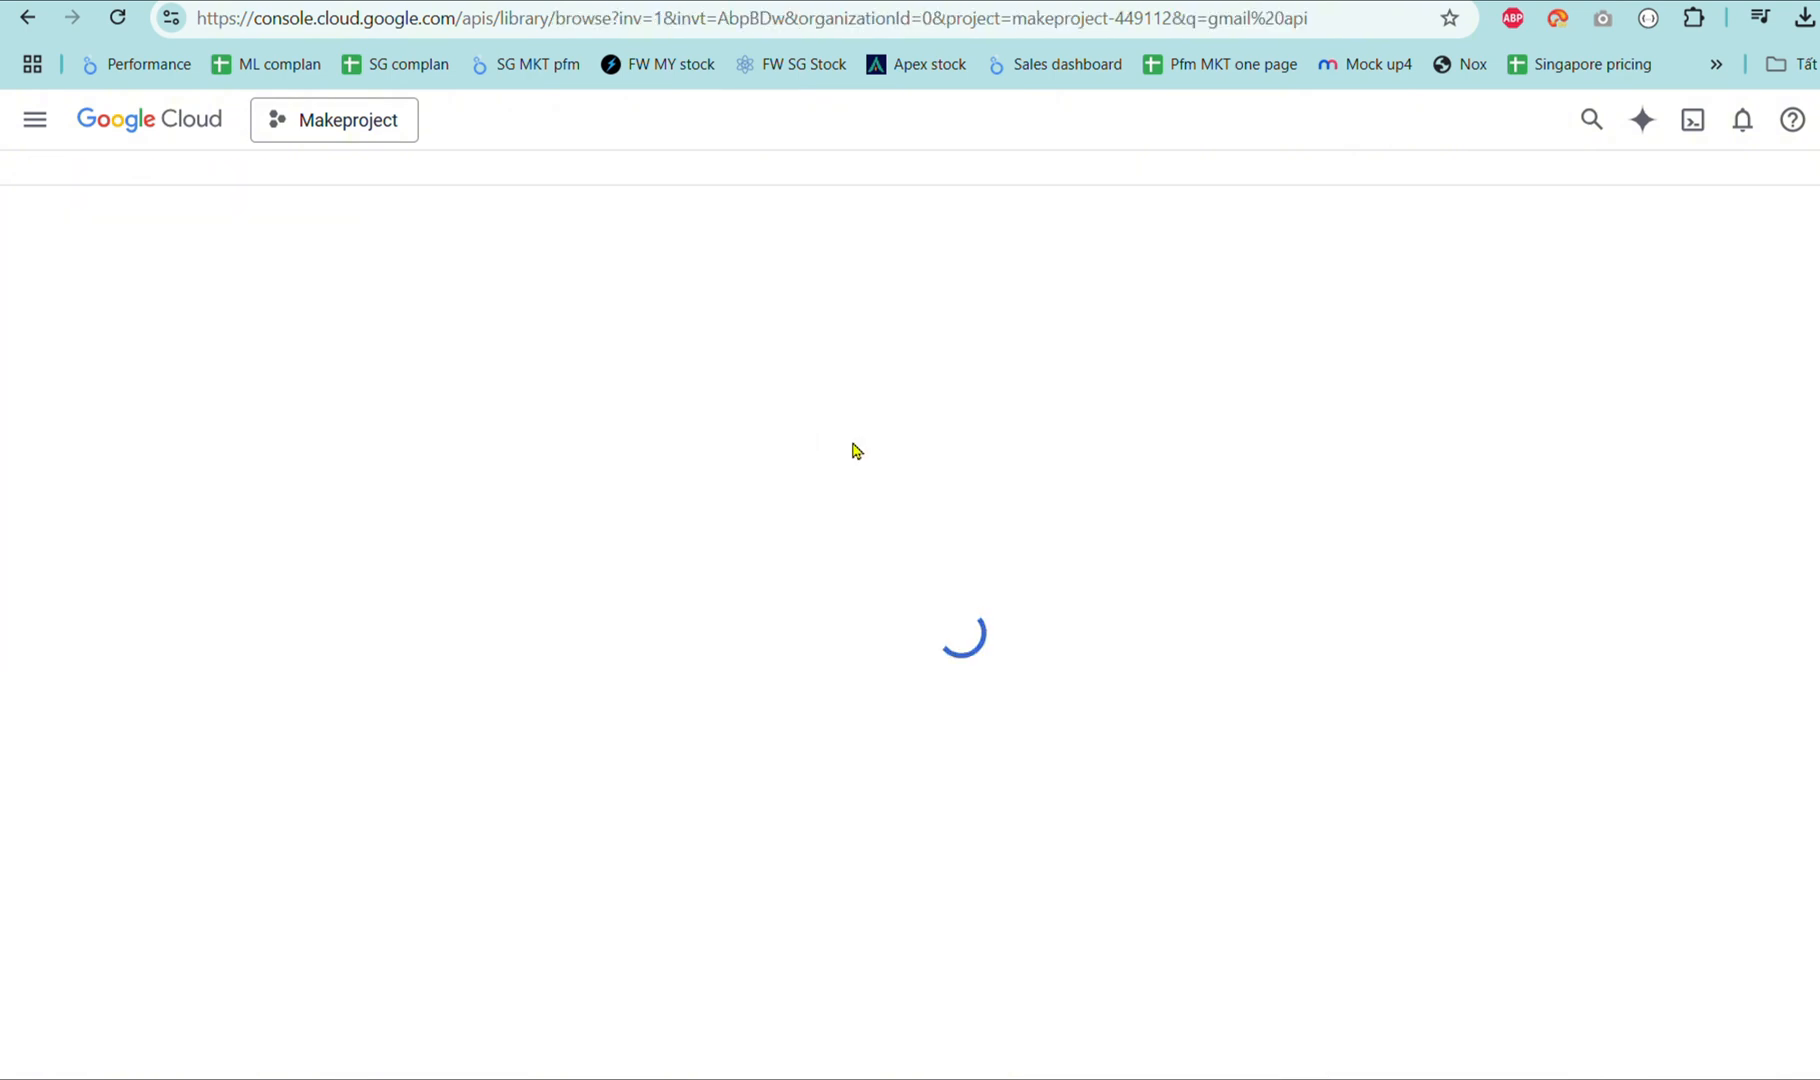
click(1484, 487)
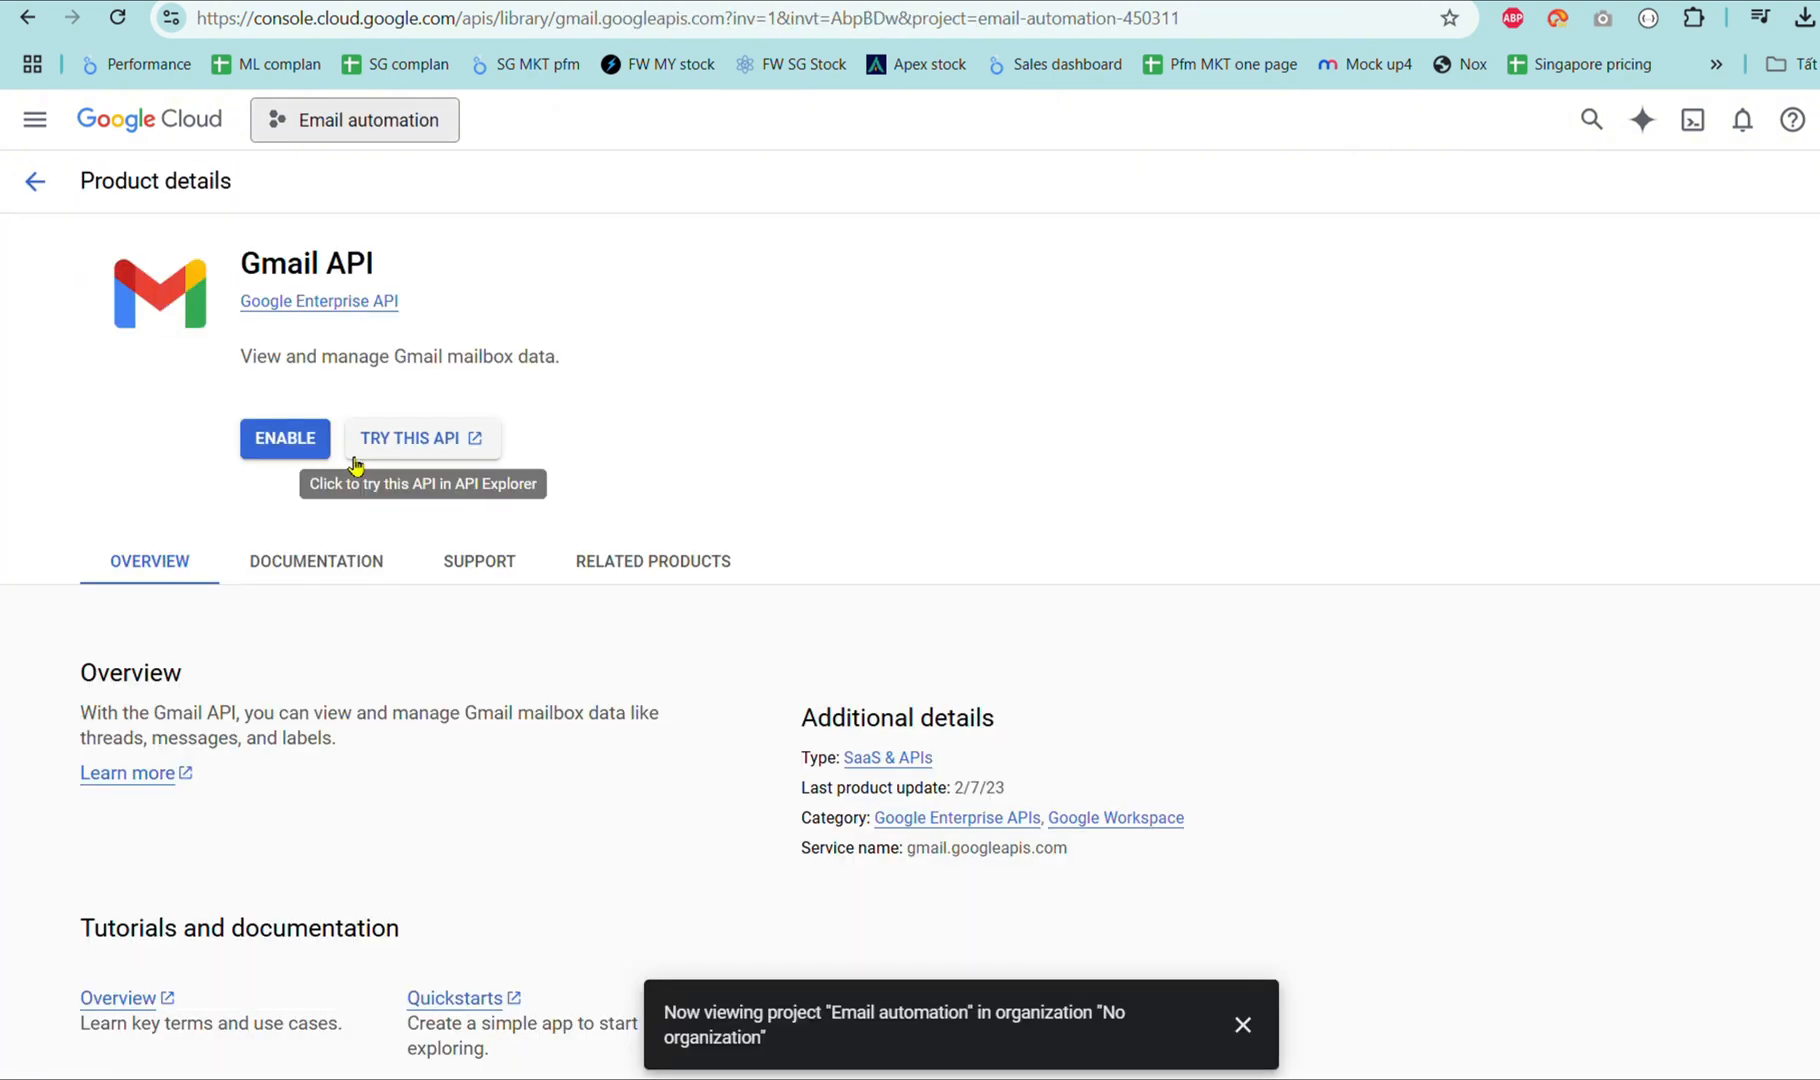
click(284, 438)
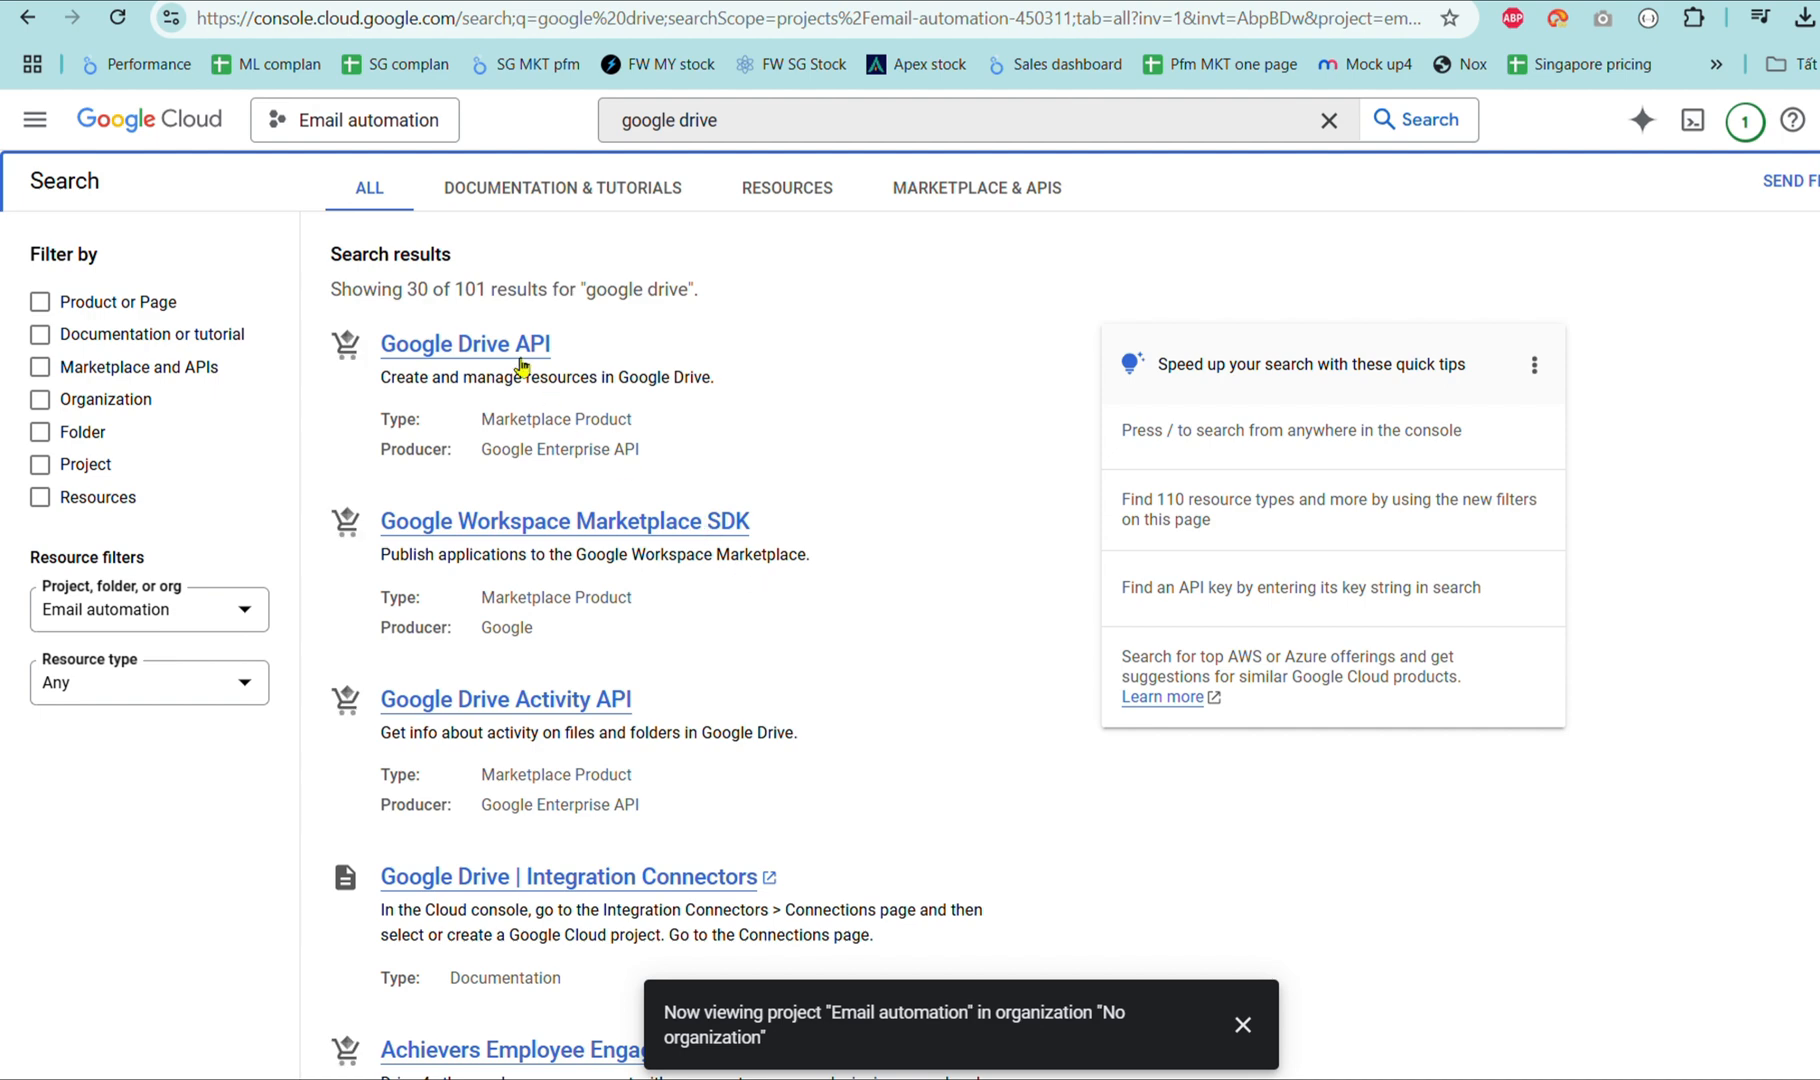
click(519, 358)
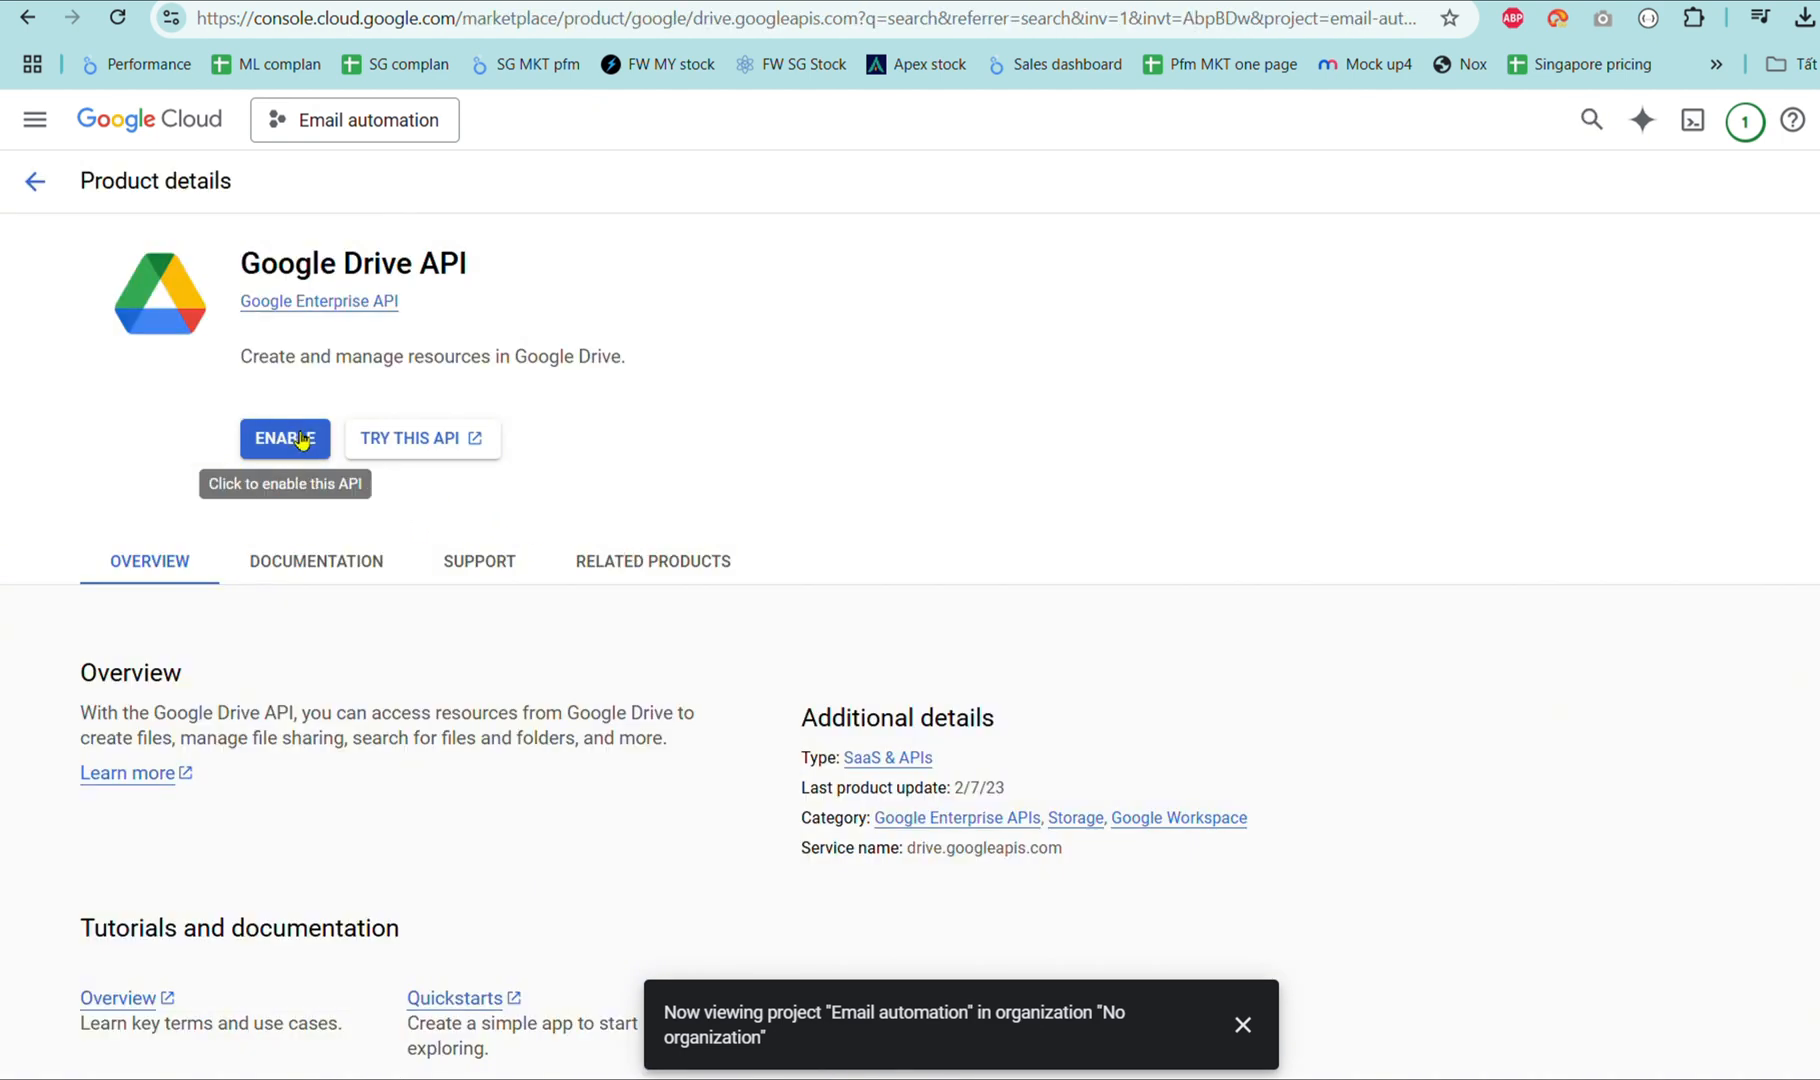
click(301, 440)
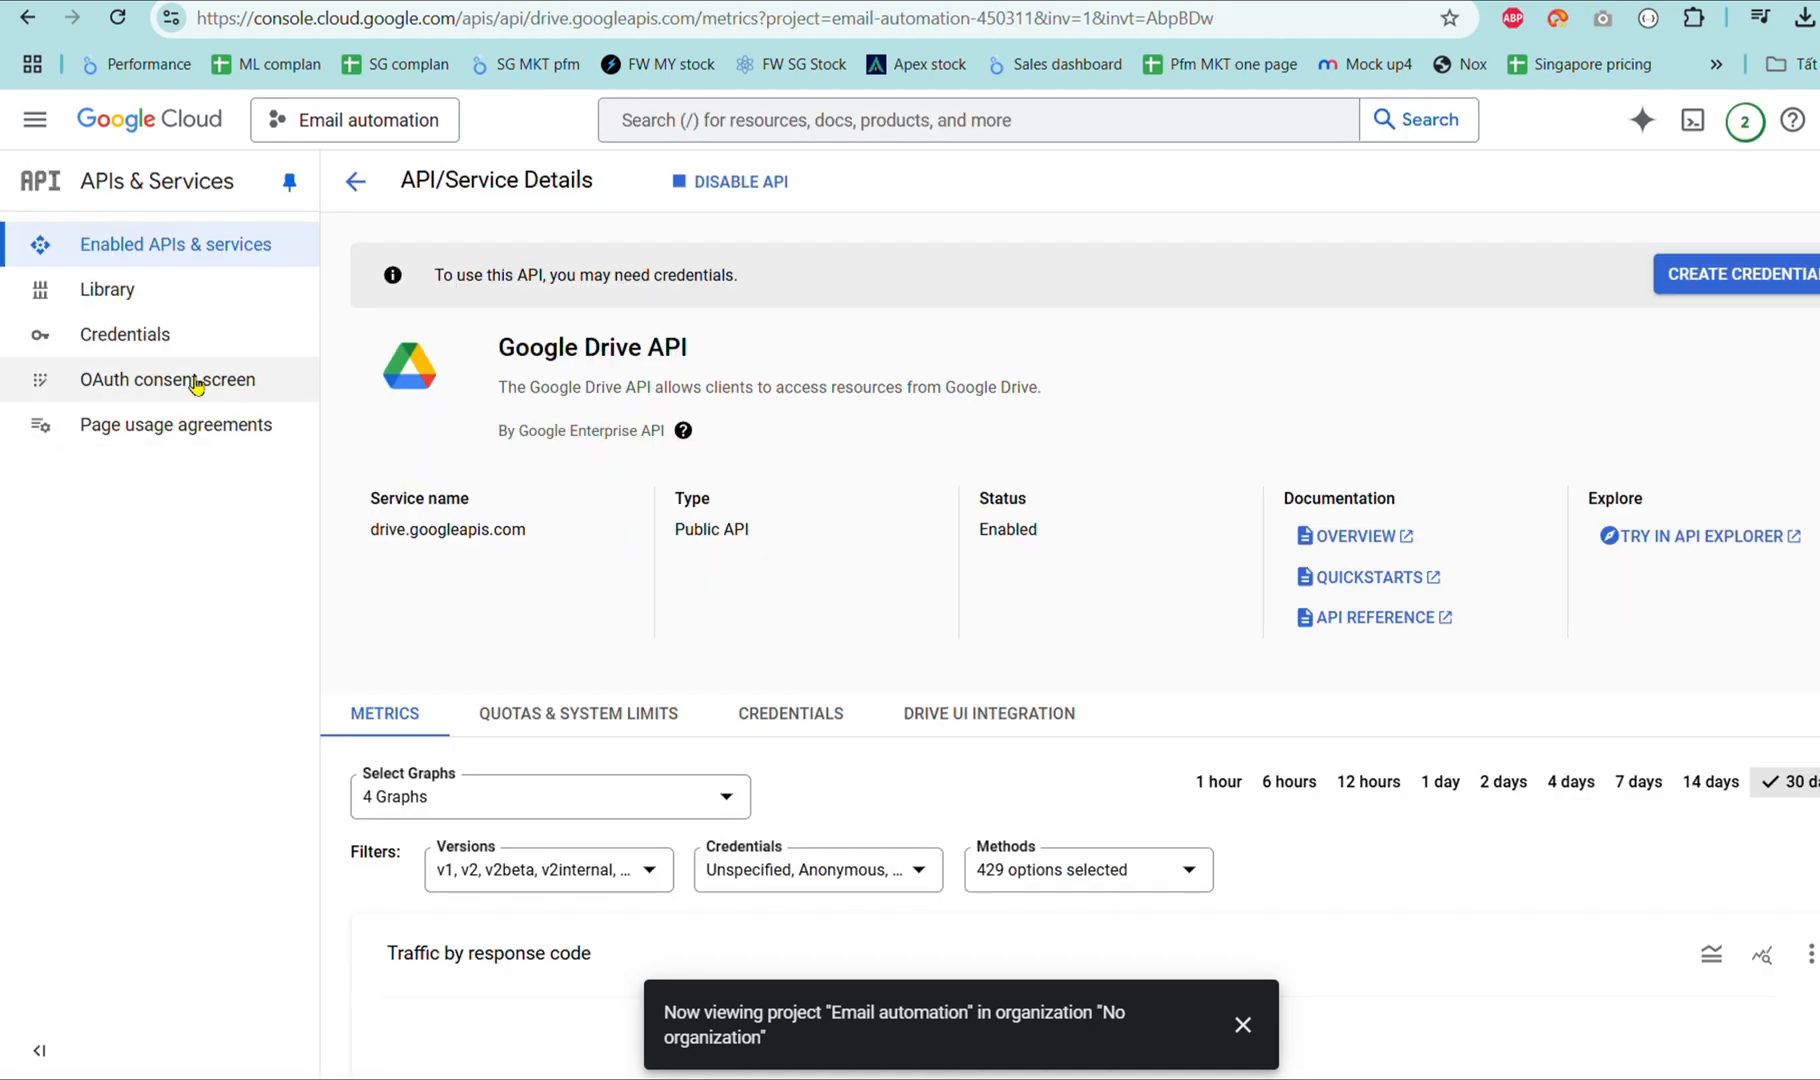
Choose External as the OAuth consent screen user type and create the app registration.
click(196, 382)
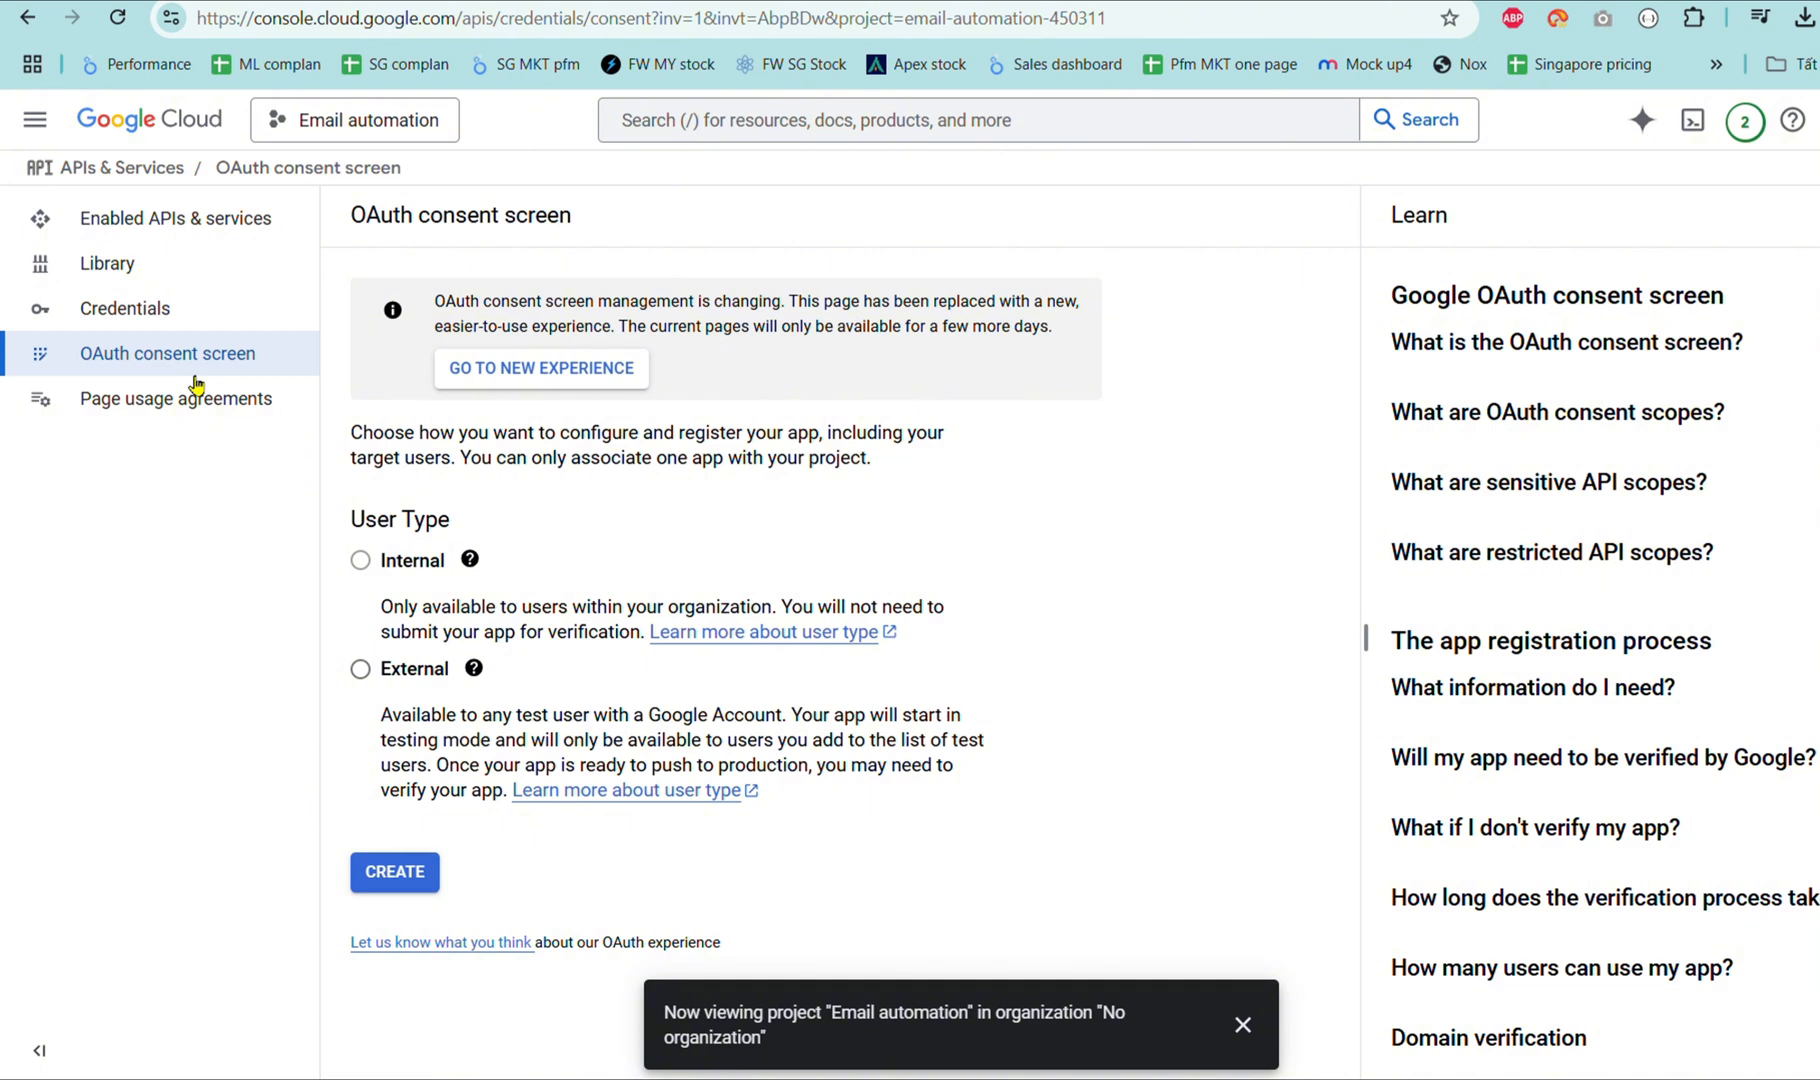
mouse_move(376, 593)
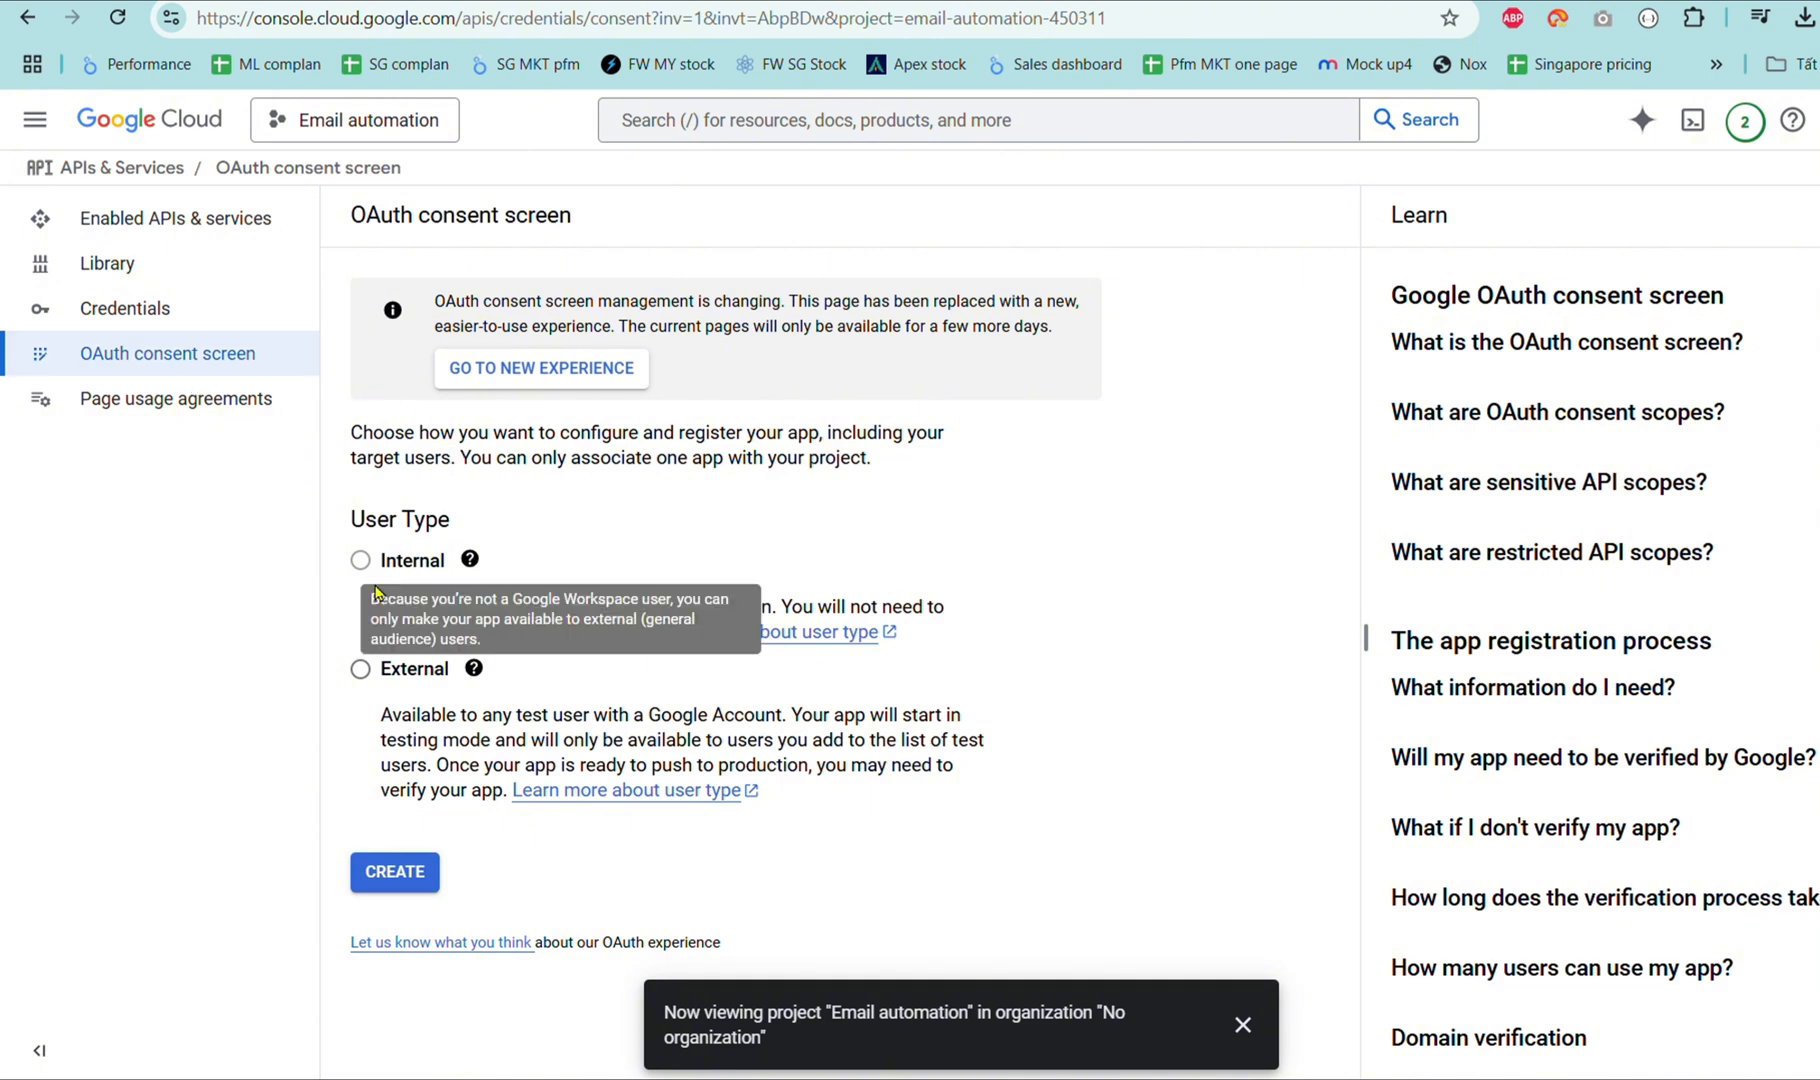
click(362, 670)
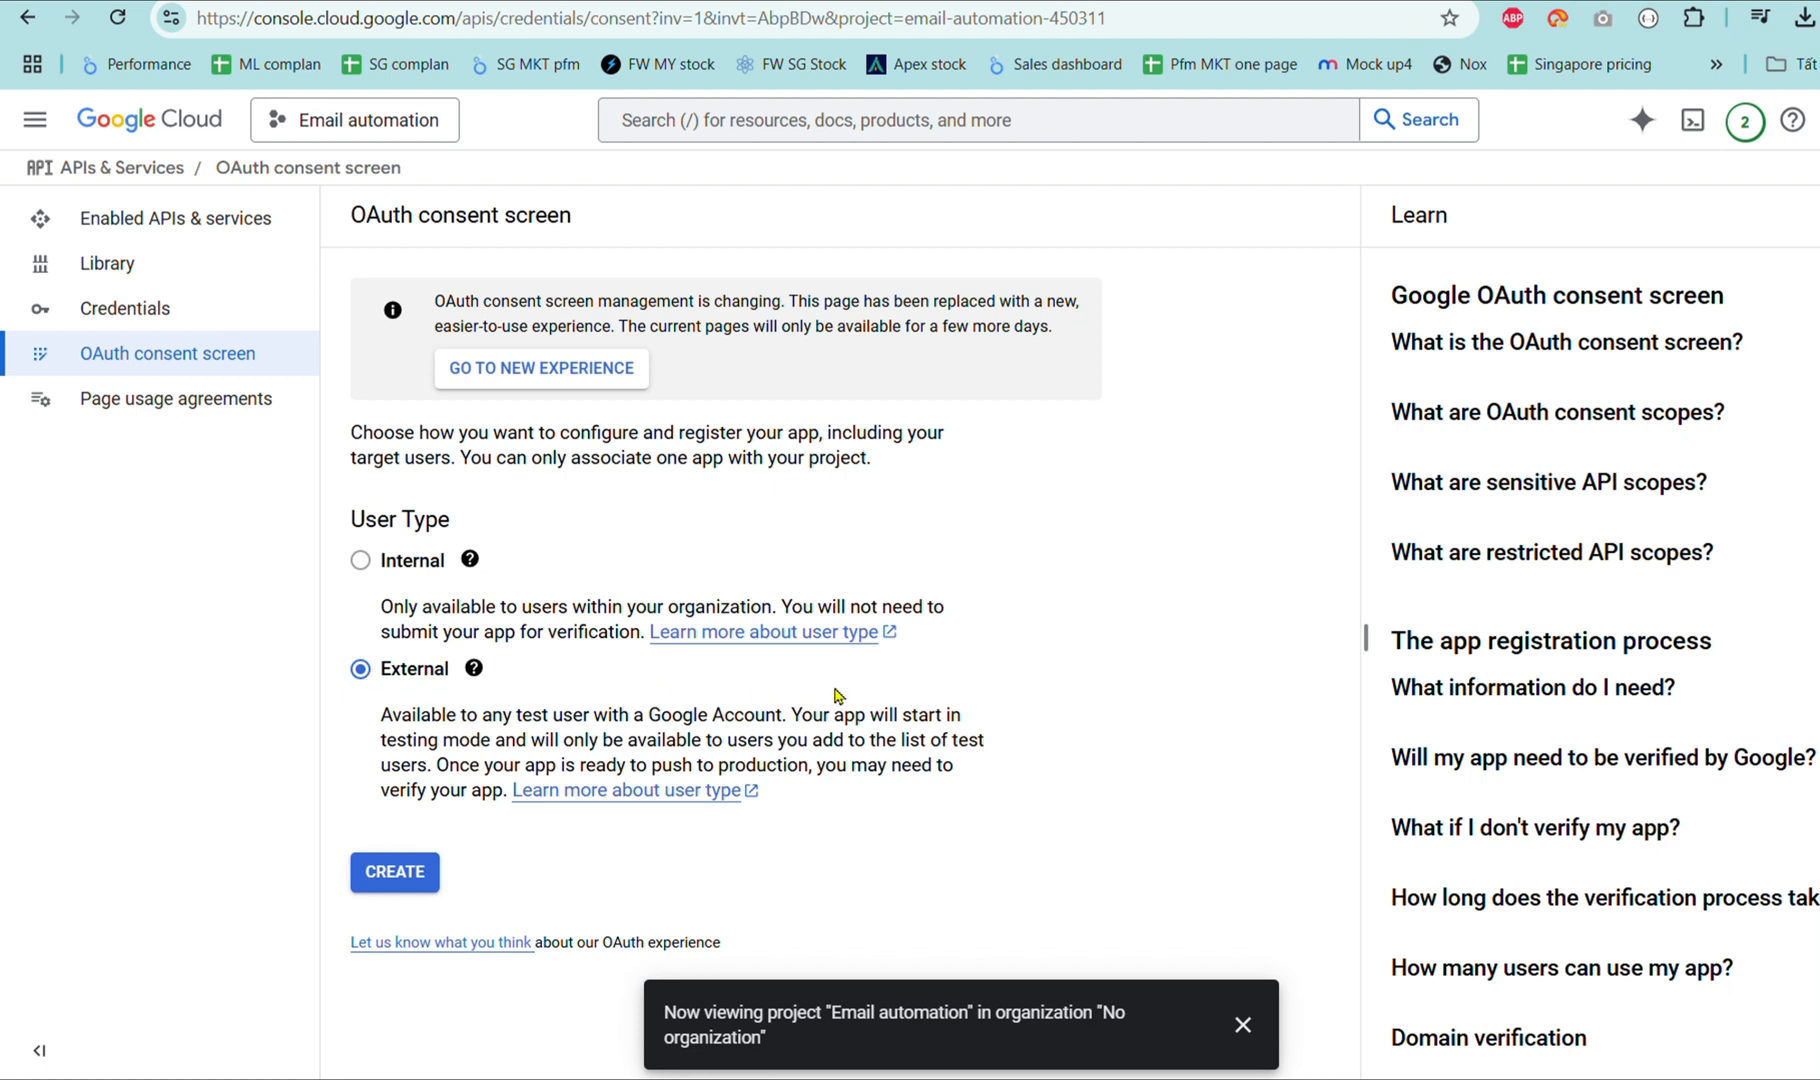
click(424, 875)
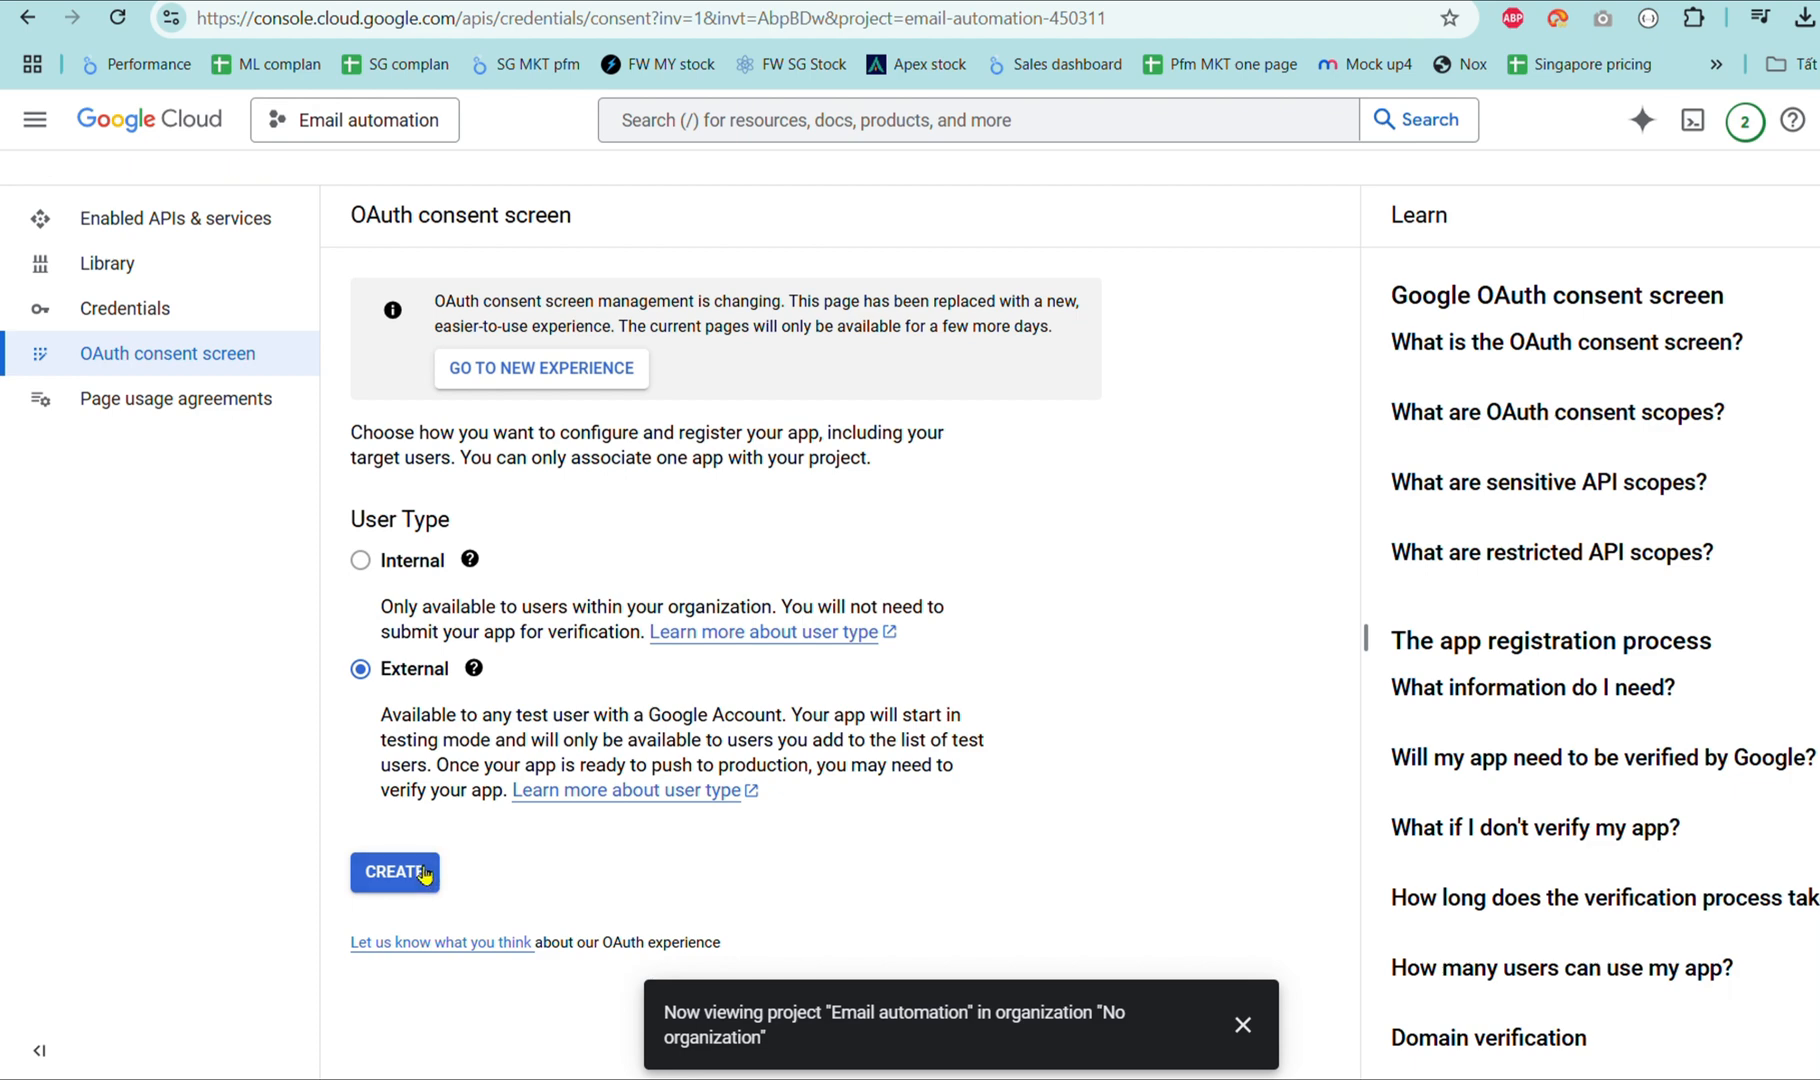
Enter the app name and pick the account's address as the user support email.
text(email automation)
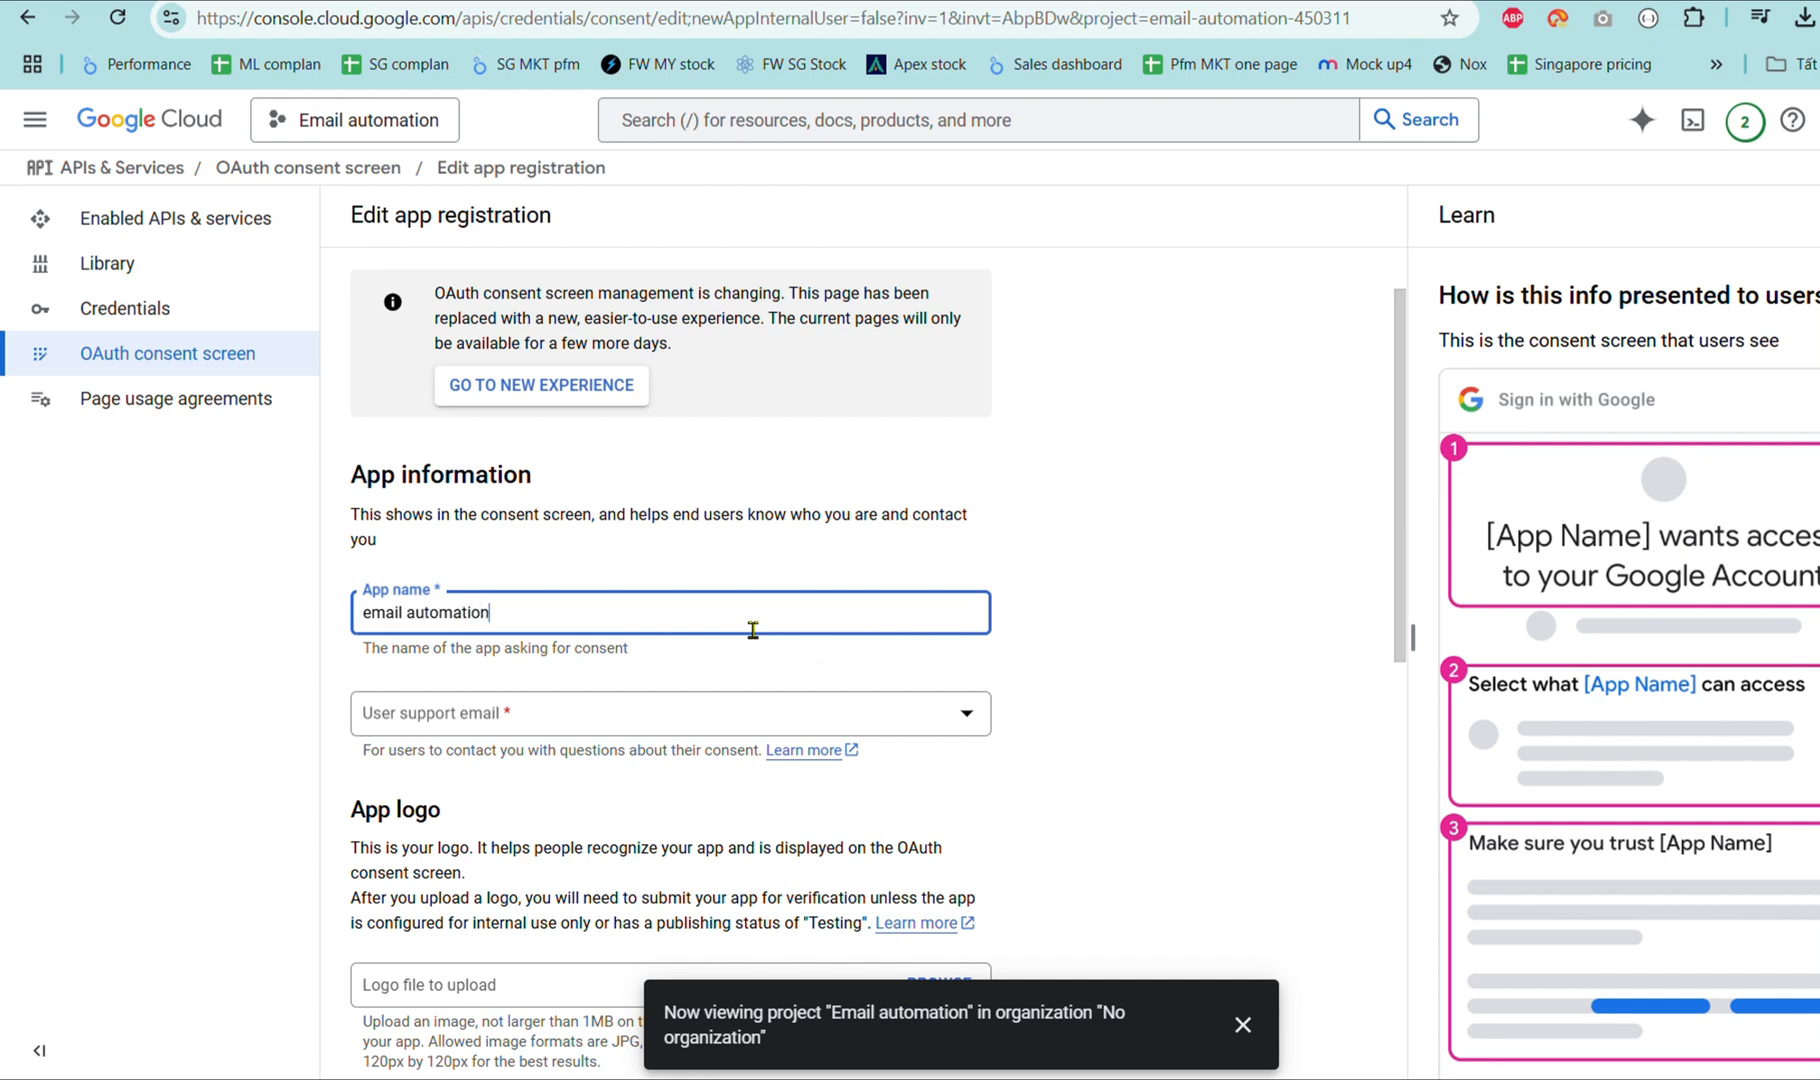
click(718, 726)
click(825, 738)
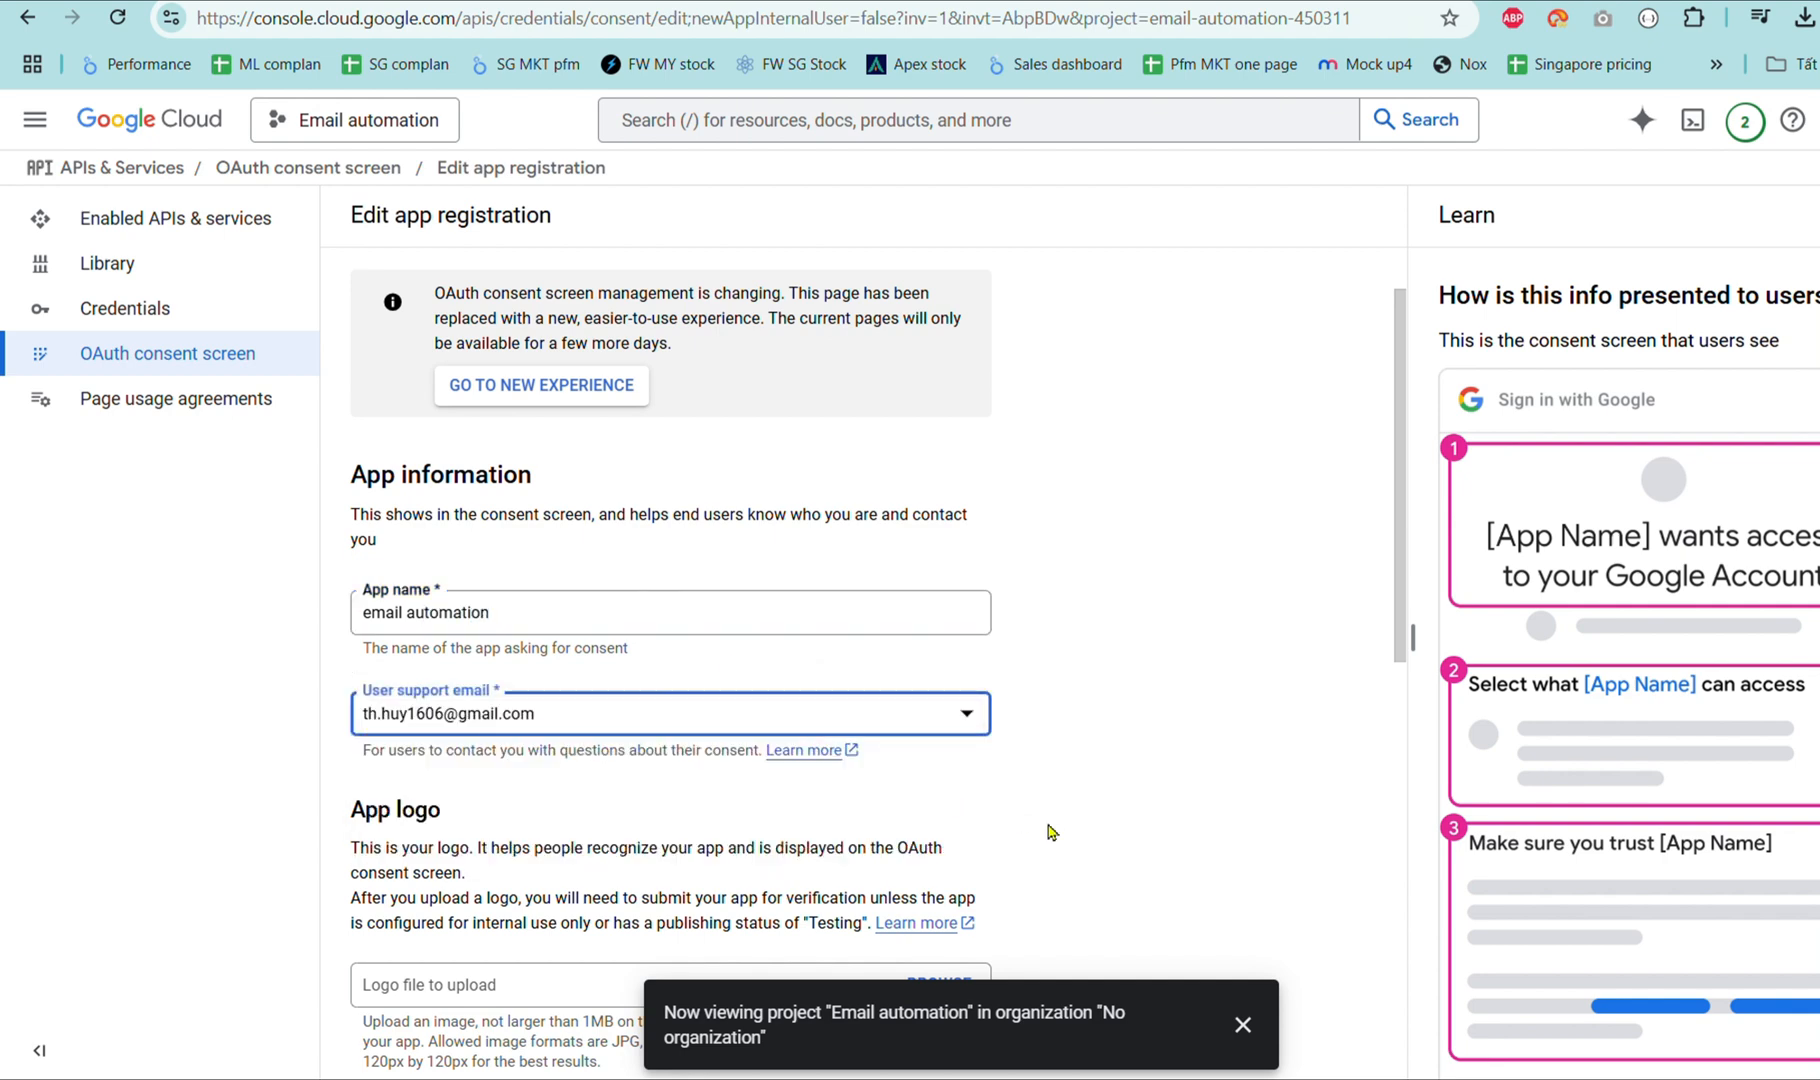
Authorize domains make.com and integromat.com, paste the developer contact email, and save and continue.
scroll(1049, 832, down, 8)
click(440, 806)
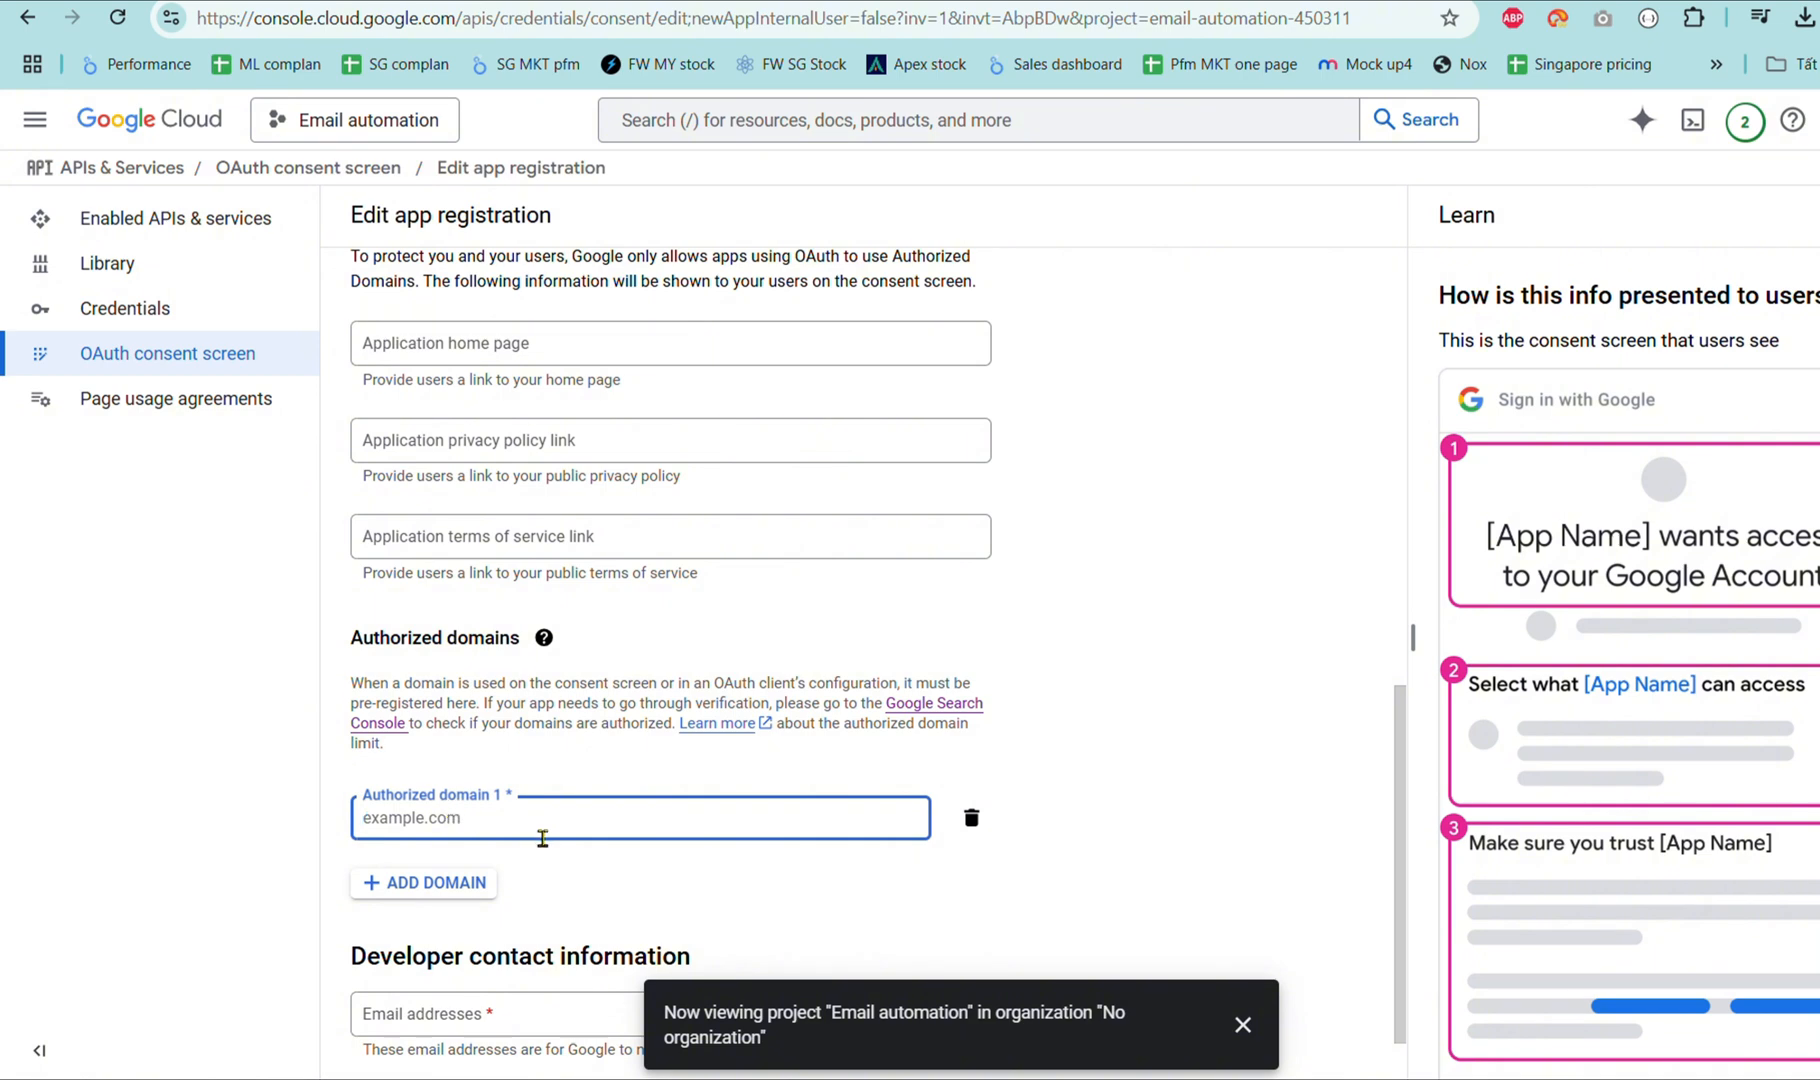
text(make.com)
click(450, 884)
text(integromat.com)
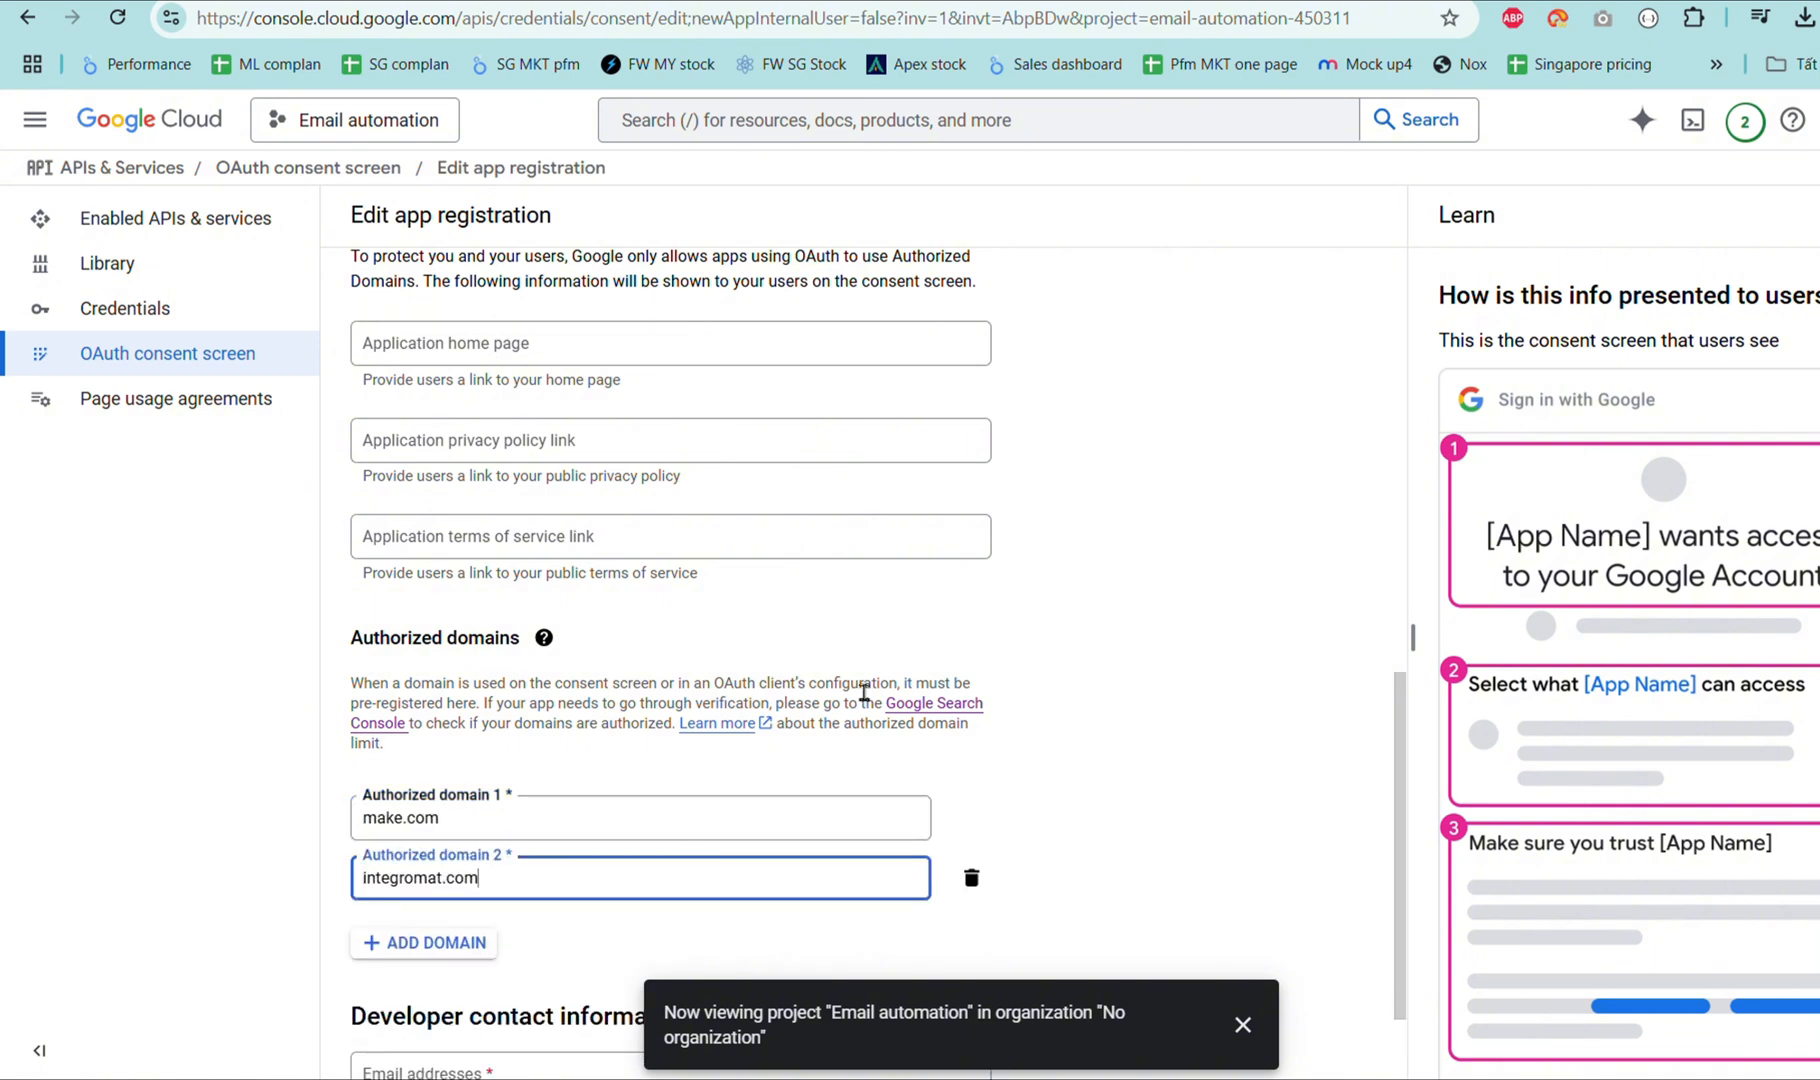
scroll(862, 698, down, 1)
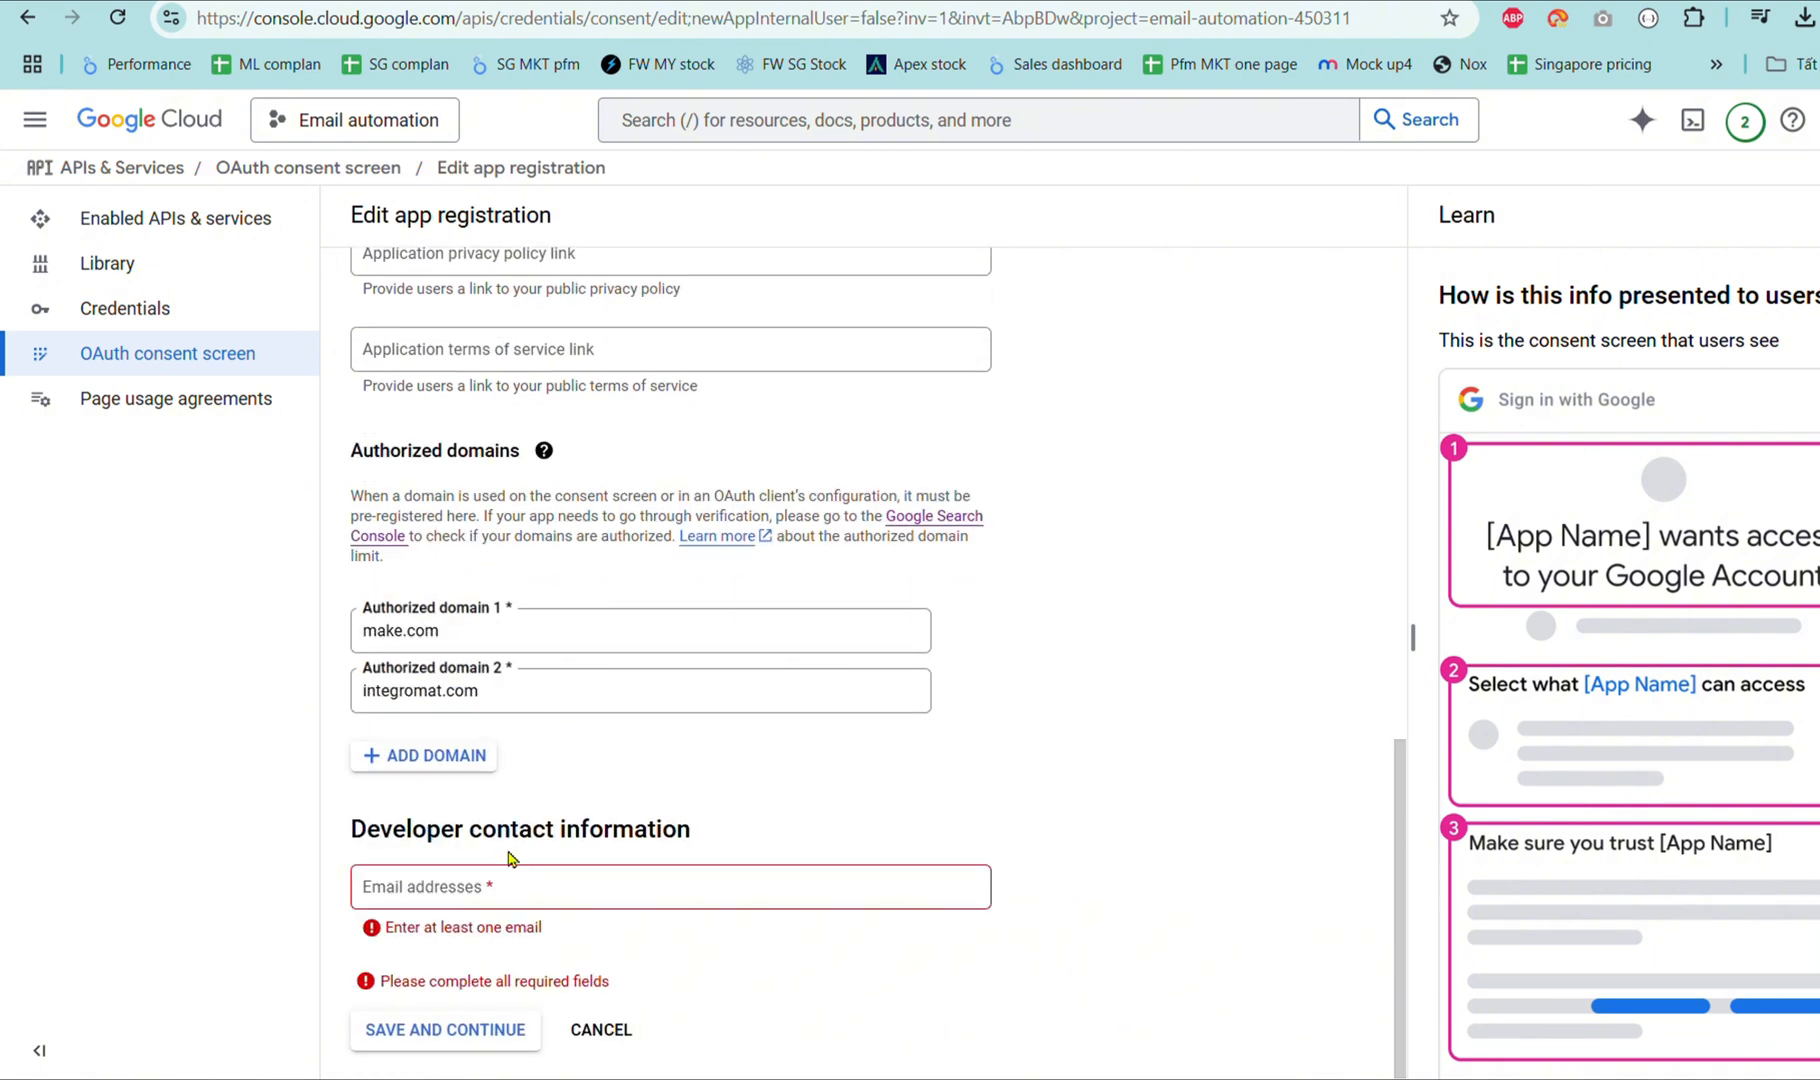
click(533, 900)
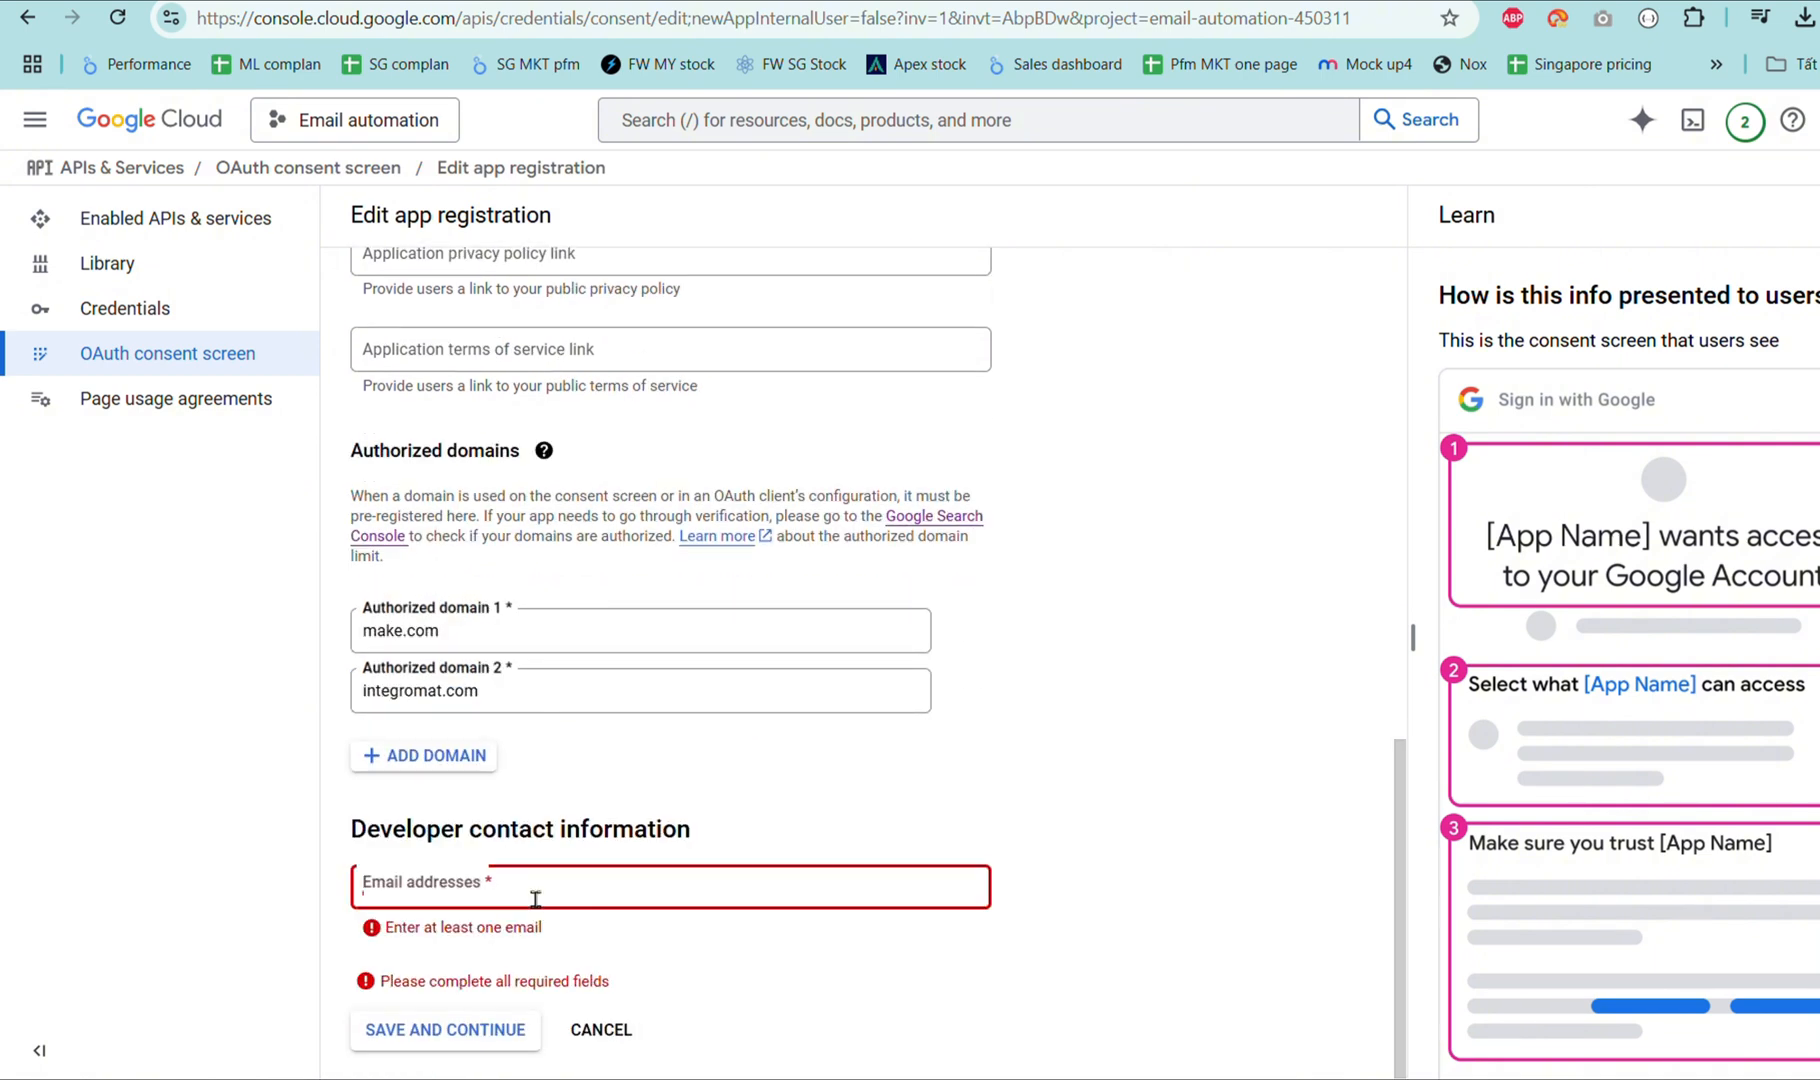
key(ctrl+v)
click(508, 1030)
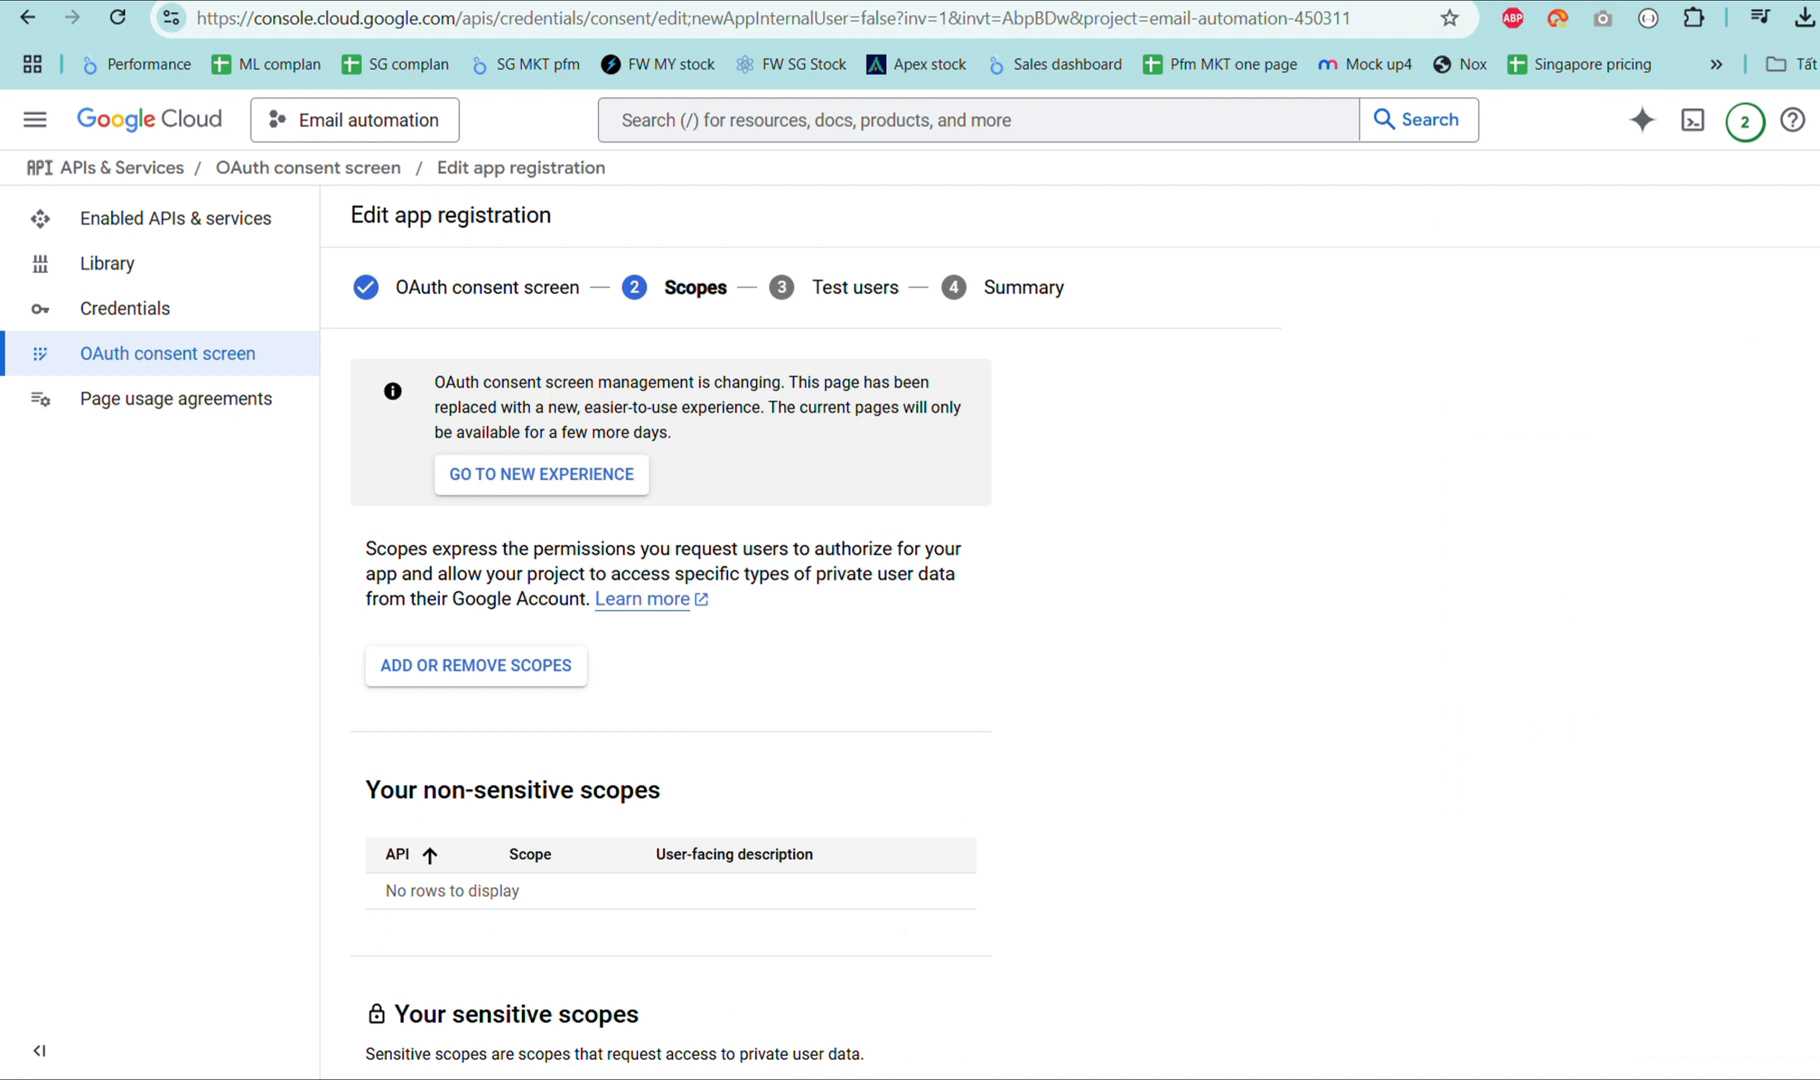
Open the scope selection list and show 100 rows per page.
click(525, 675)
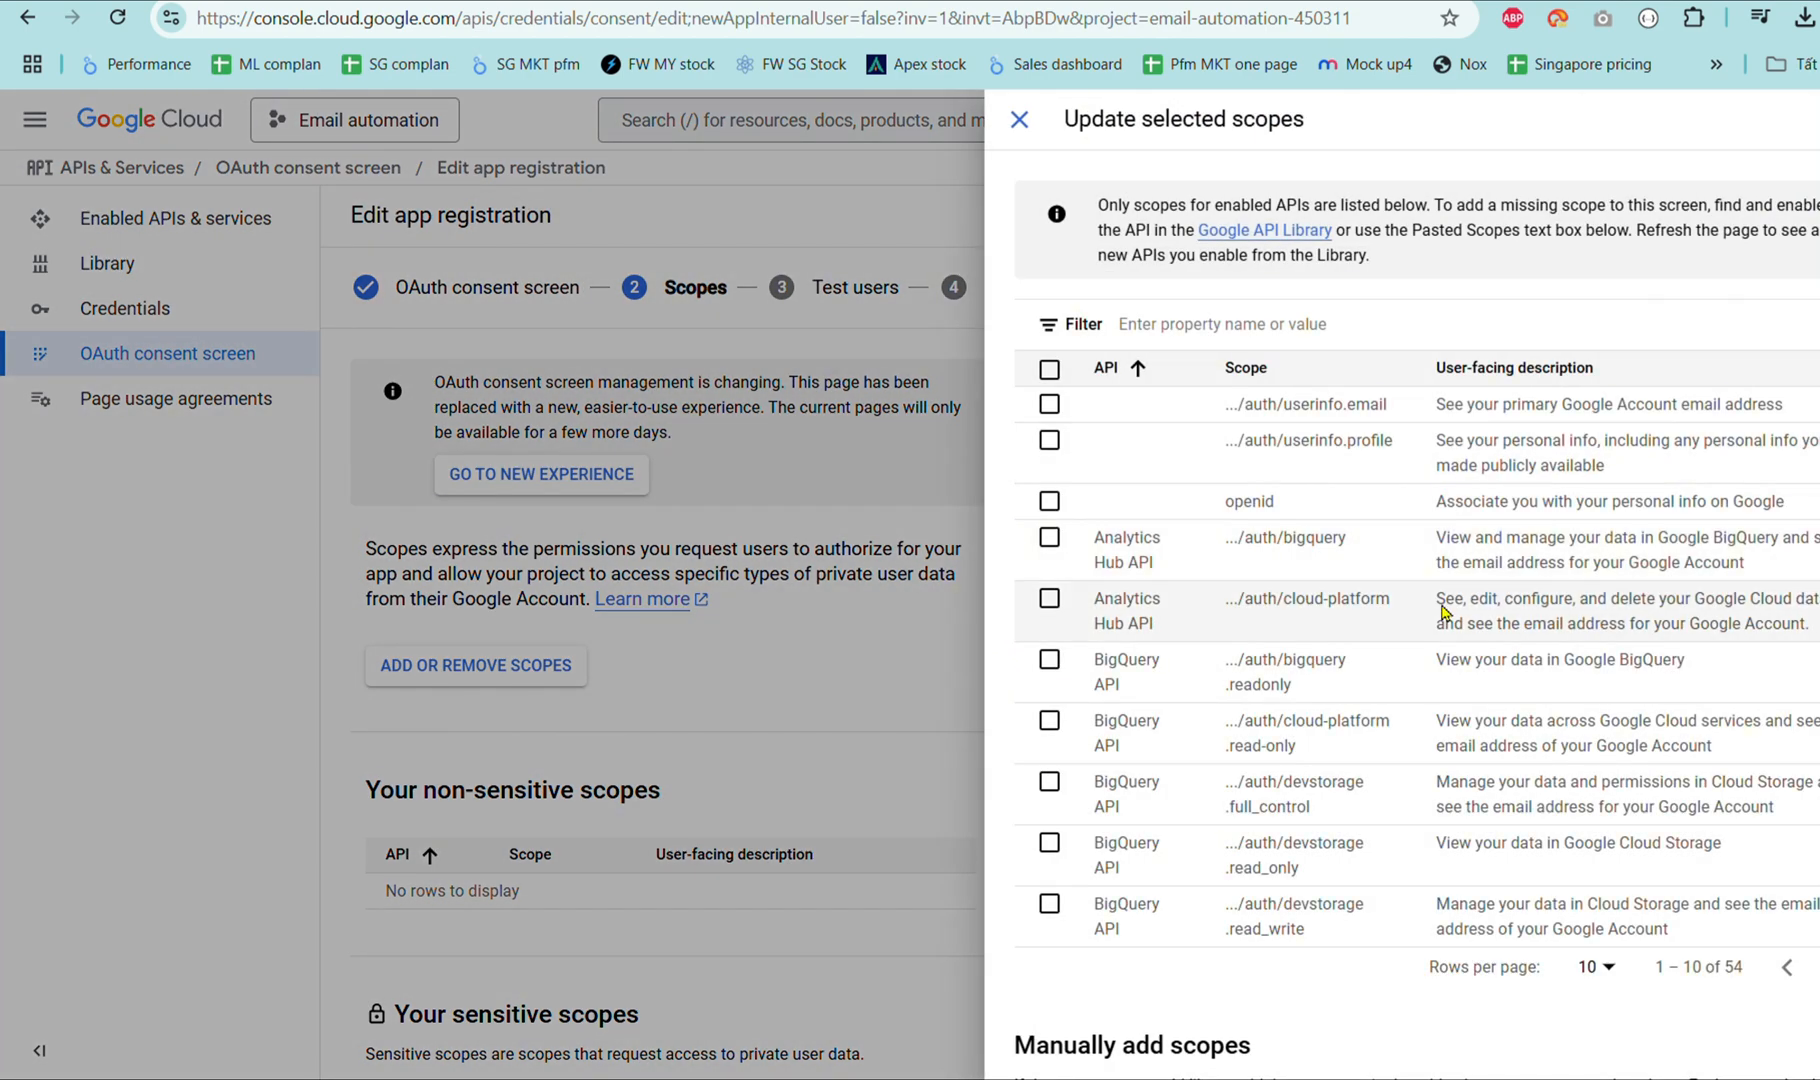
scroll(1443, 612, down, 3)
scroll(1443, 612, up, 3)
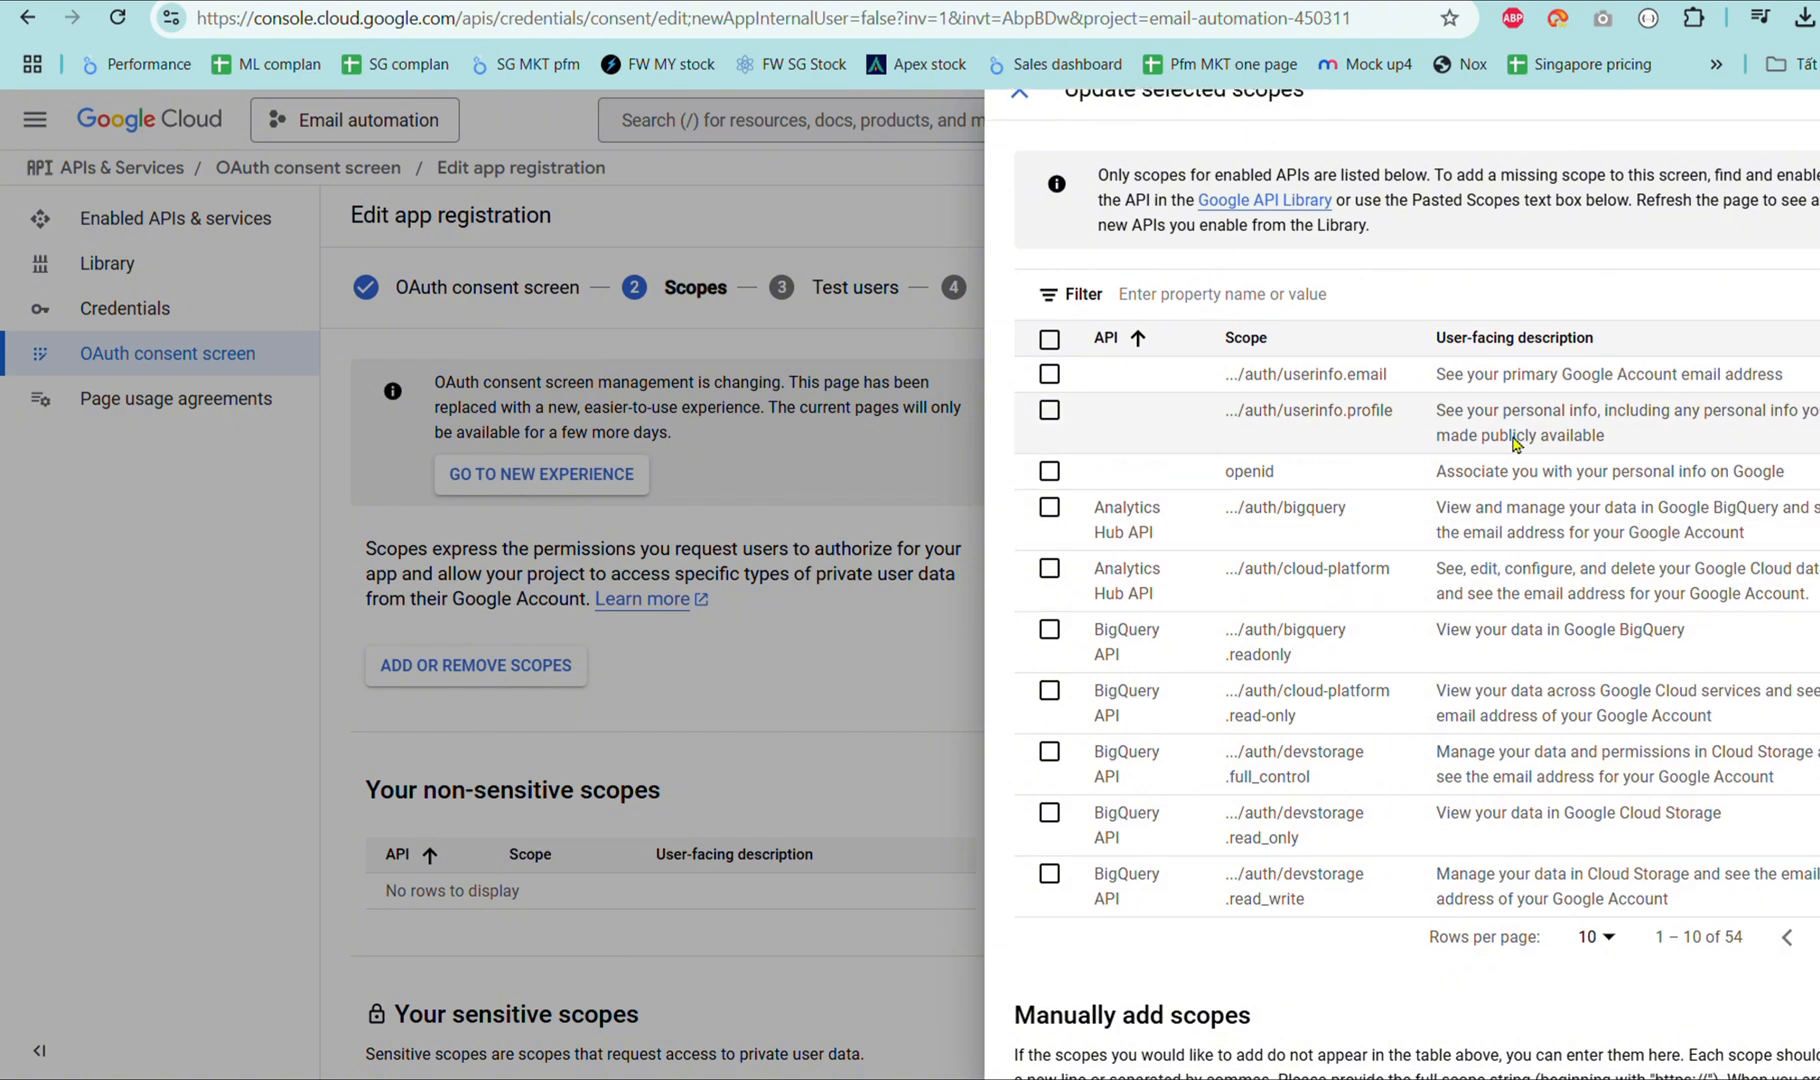
scroll(1510, 450, down, 1)
click(1617, 876)
click(1588, 859)
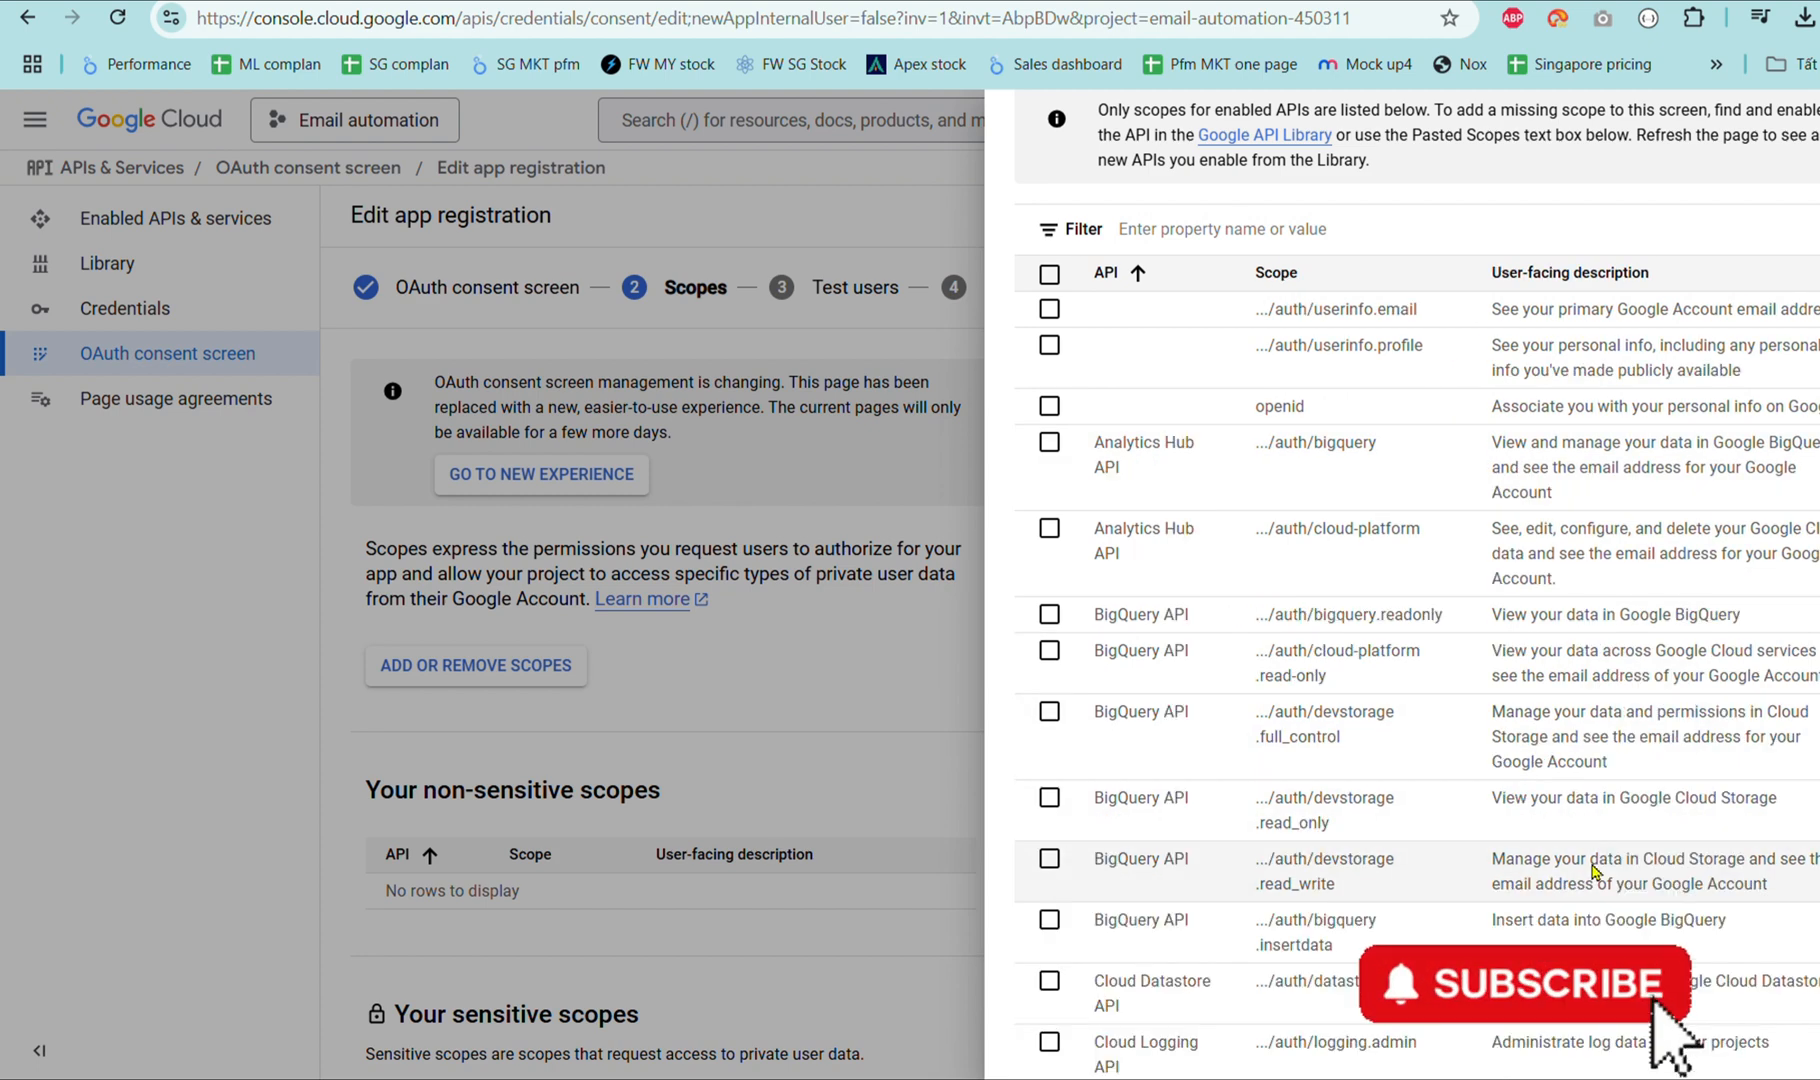
scroll(1300, 600, down, 10)
Tick the Gmail scopes: mail.google.com, modify, compose, metadata, insert, send, labels, settings and add-on scopes.
click(1049, 539)
click(1049, 600)
click(1049, 661)
click(1049, 697)
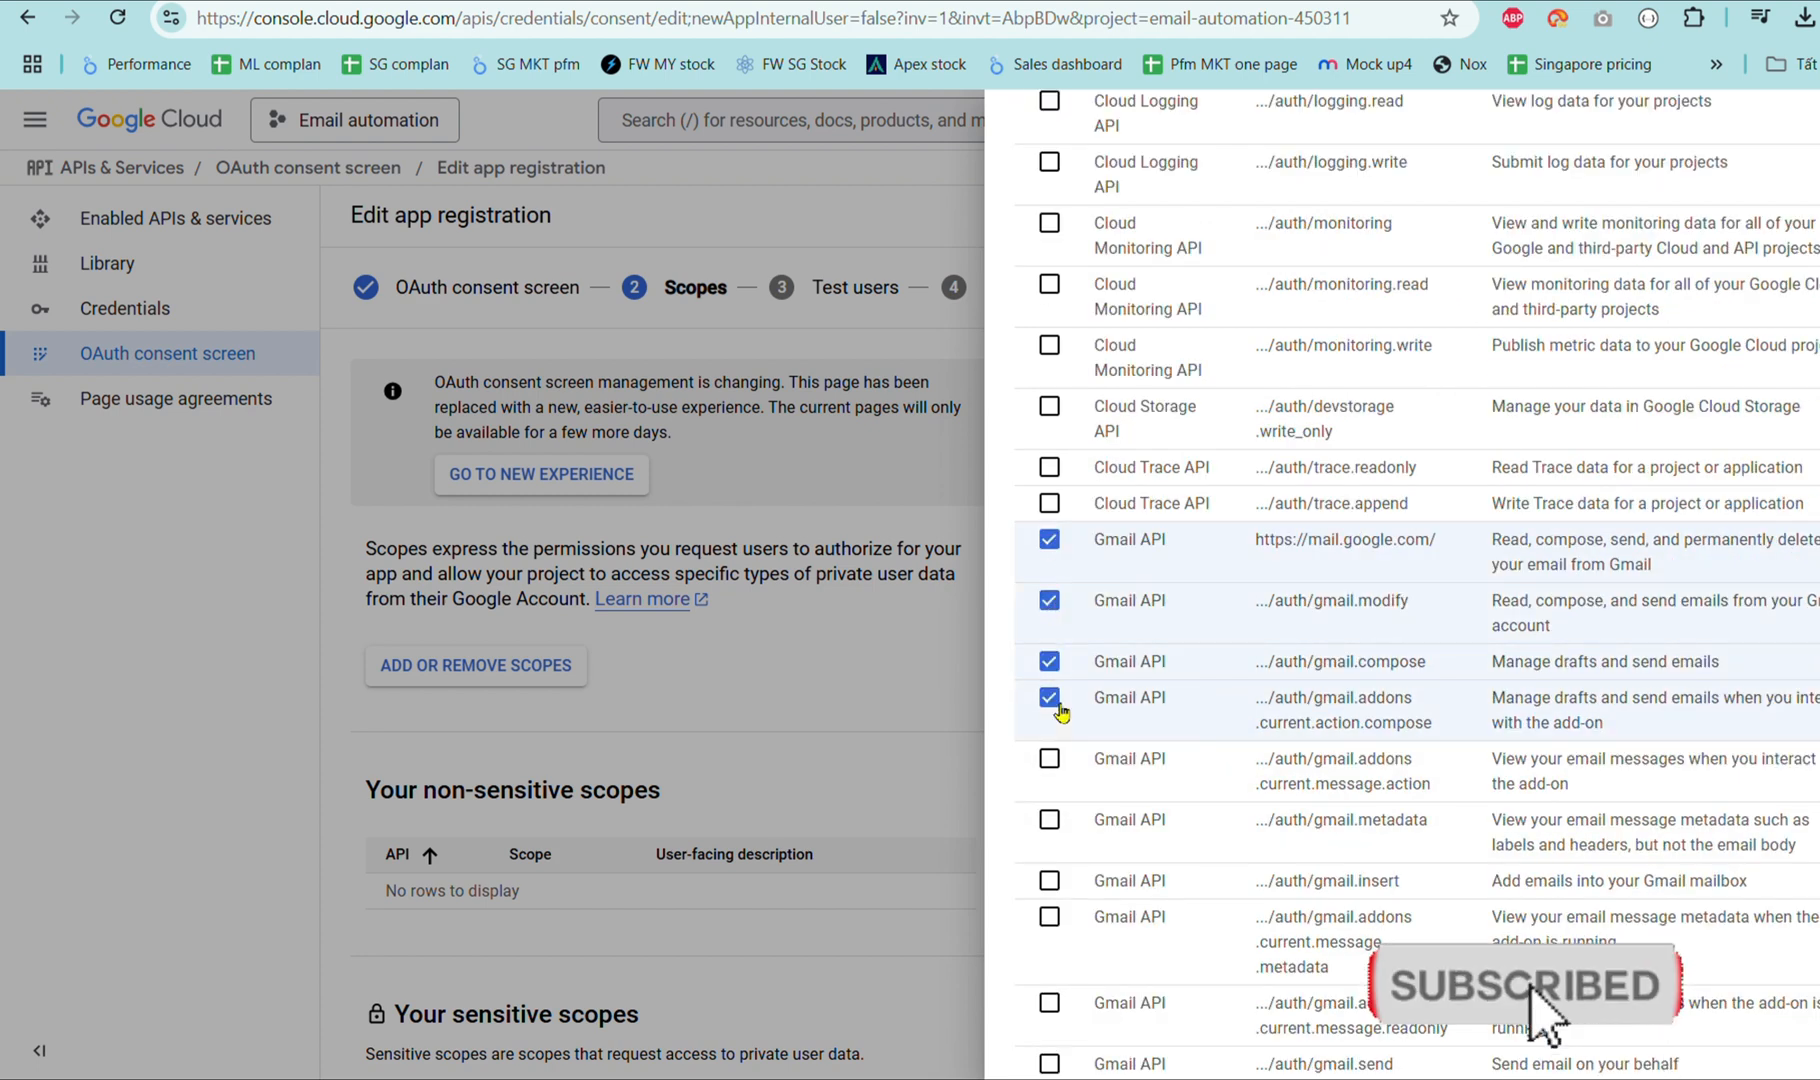
click(1049, 758)
click(1049, 819)
scroll(1078, 780, down, 2)
click(1049, 760)
click(1049, 796)
scroll(1049, 796, down, 2)
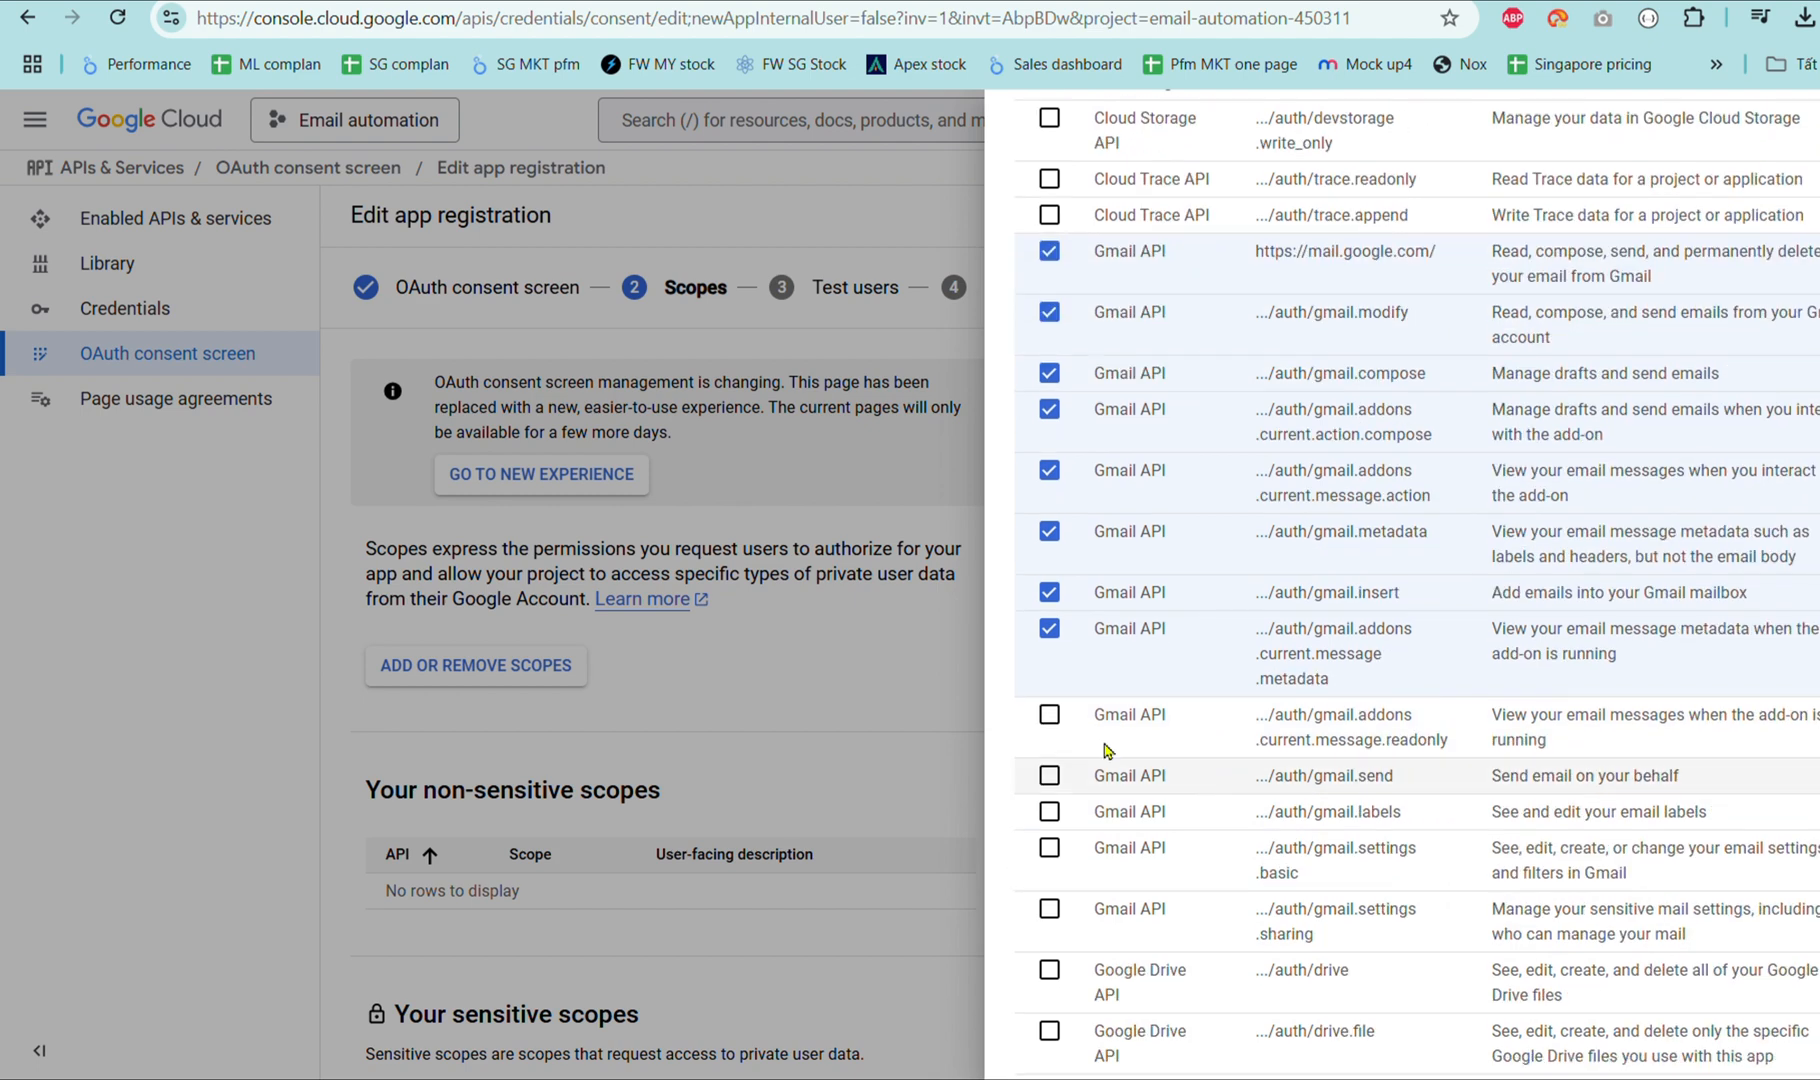
click(1049, 714)
click(1049, 775)
click(1049, 811)
click(1049, 847)
click(1049, 908)
Tick all Google Drive scopes, docs, activity and gmail.readonly, then update the app's scopes.
scroll(1049, 912, down, 2)
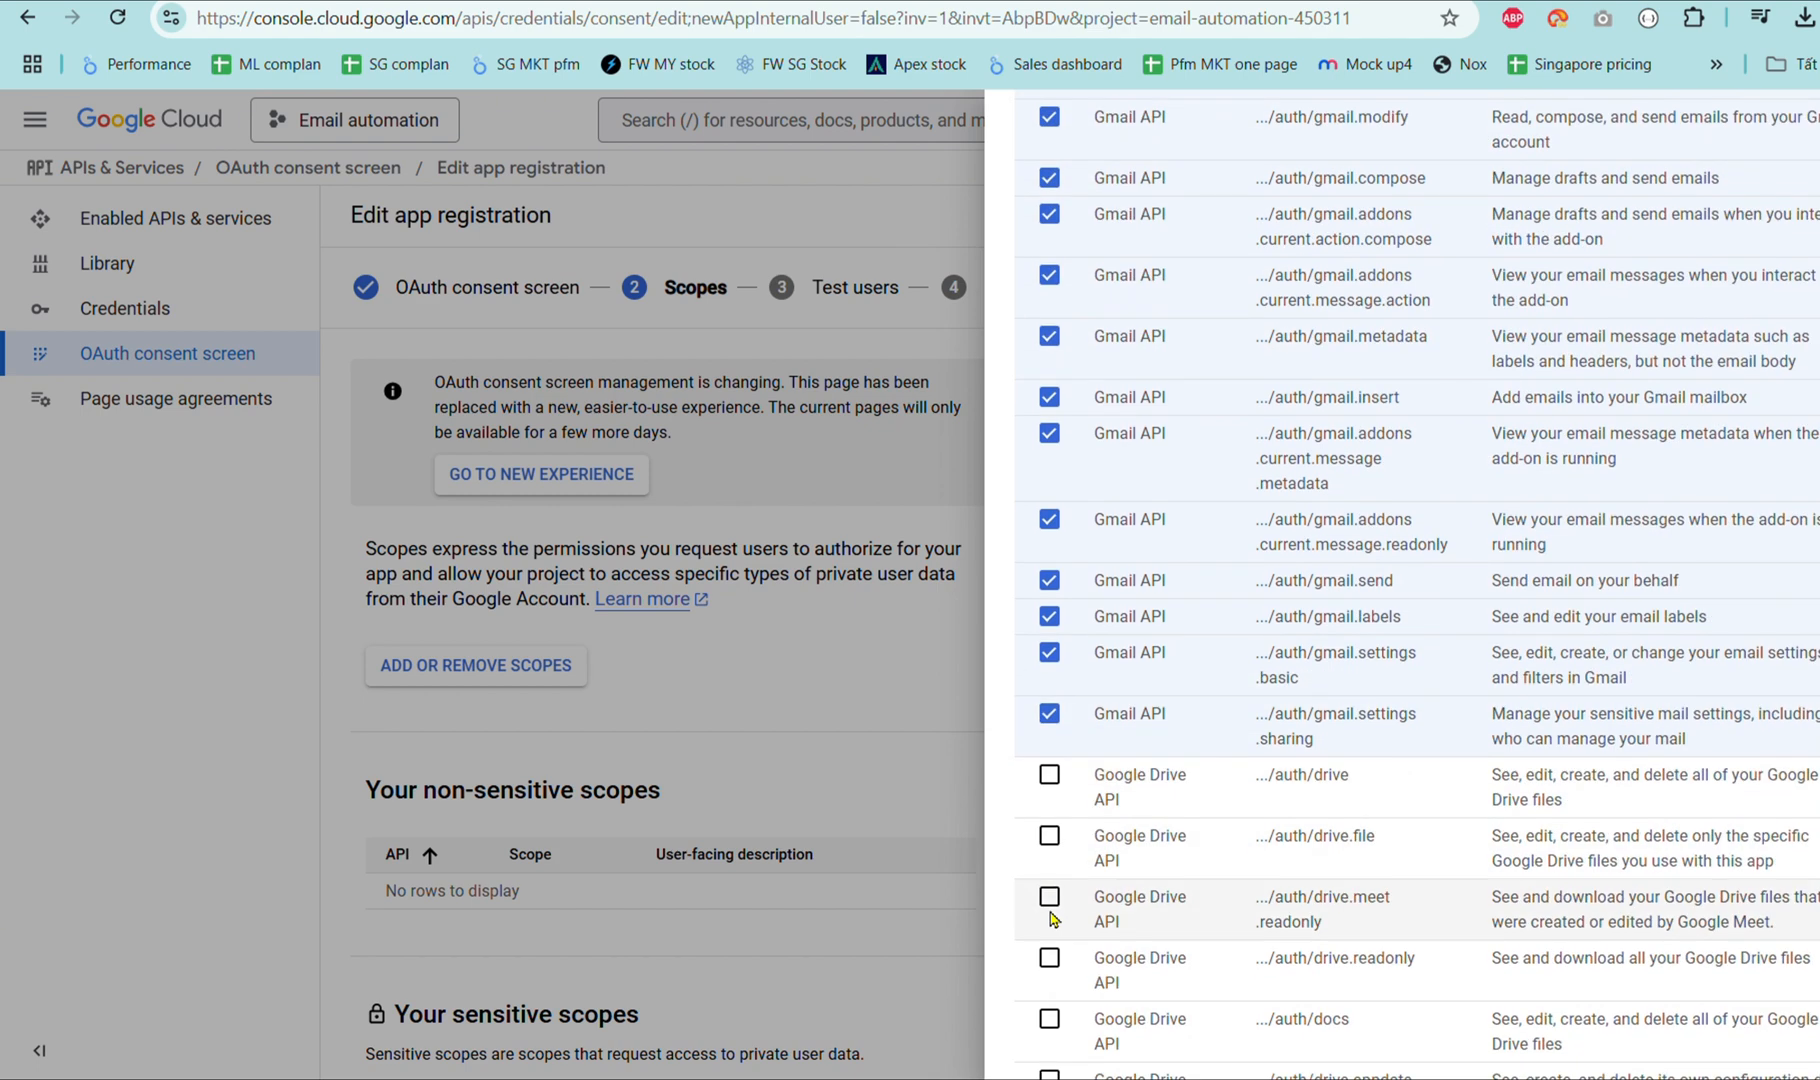
click(1049, 774)
click(1049, 835)
click(1049, 896)
scroll(1052, 900, down, 1)
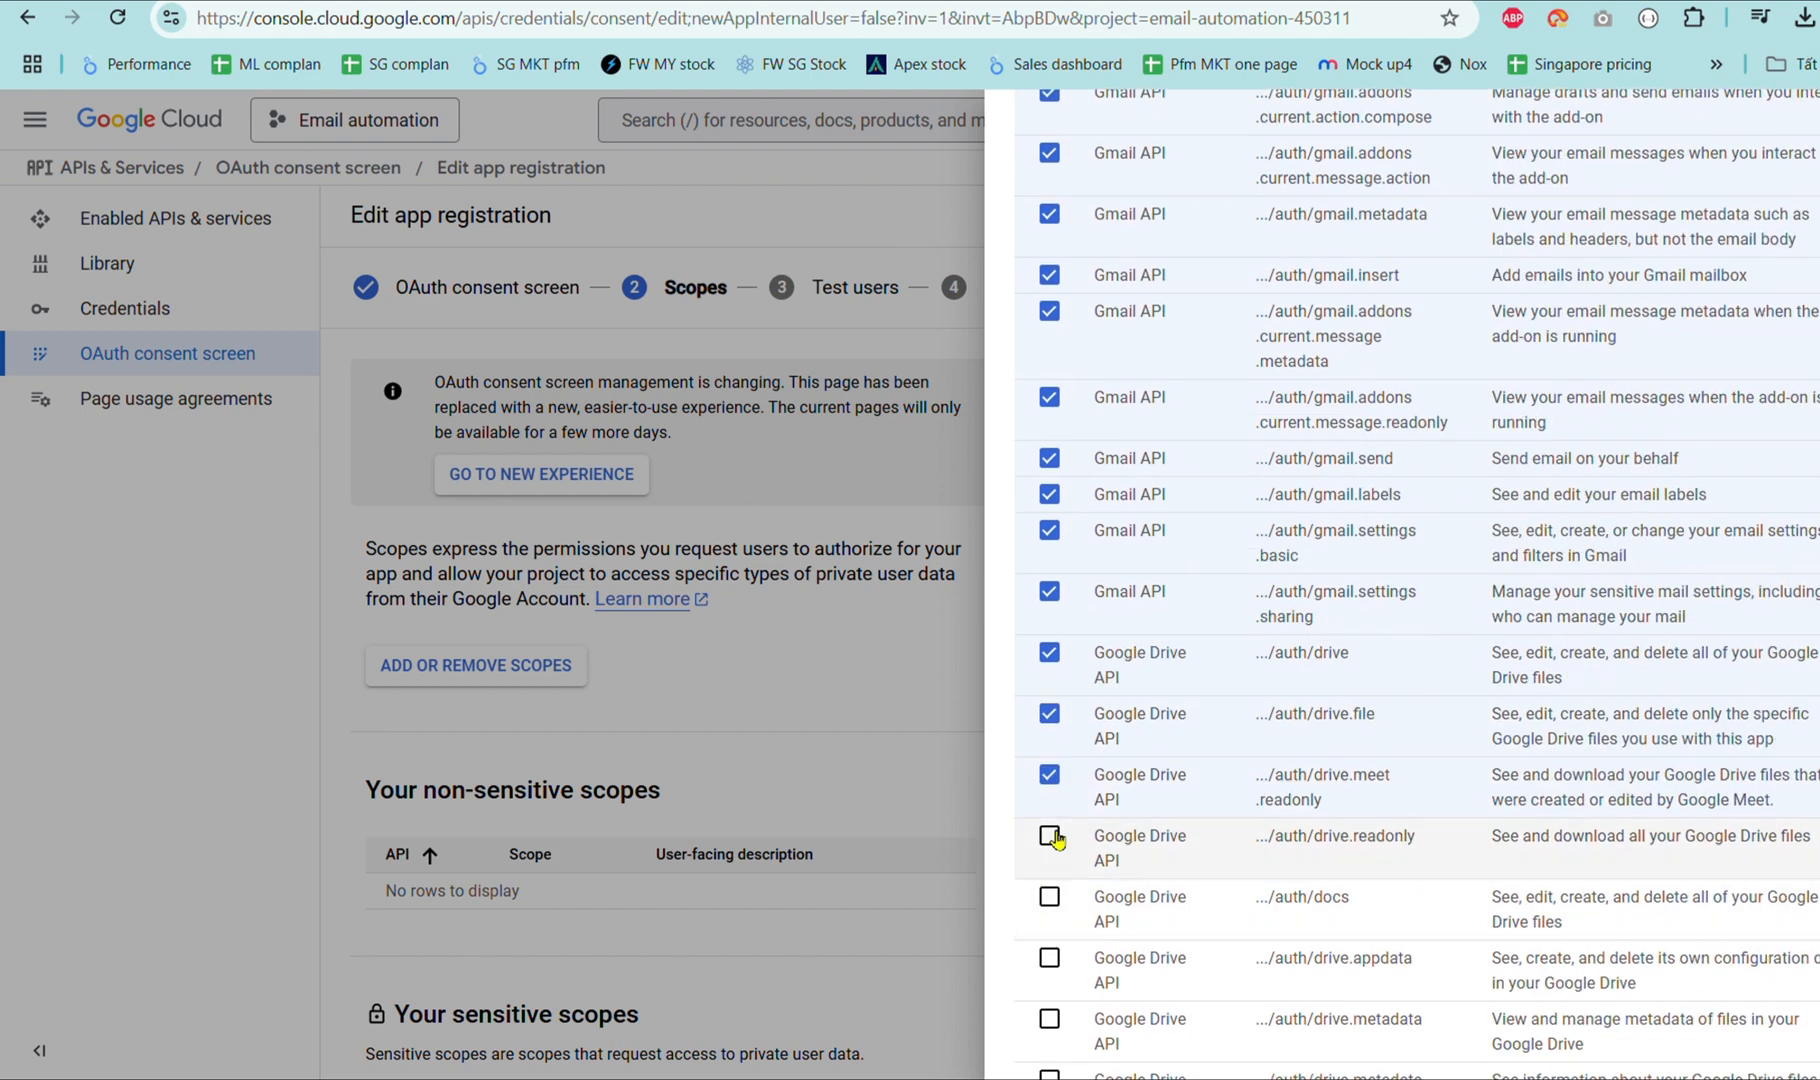
click(1049, 837)
click(1049, 898)
scroll(1052, 900, down, 1)
click(1052, 848)
click(1049, 902)
scroll(1052, 900, down, 1)
click(1050, 825)
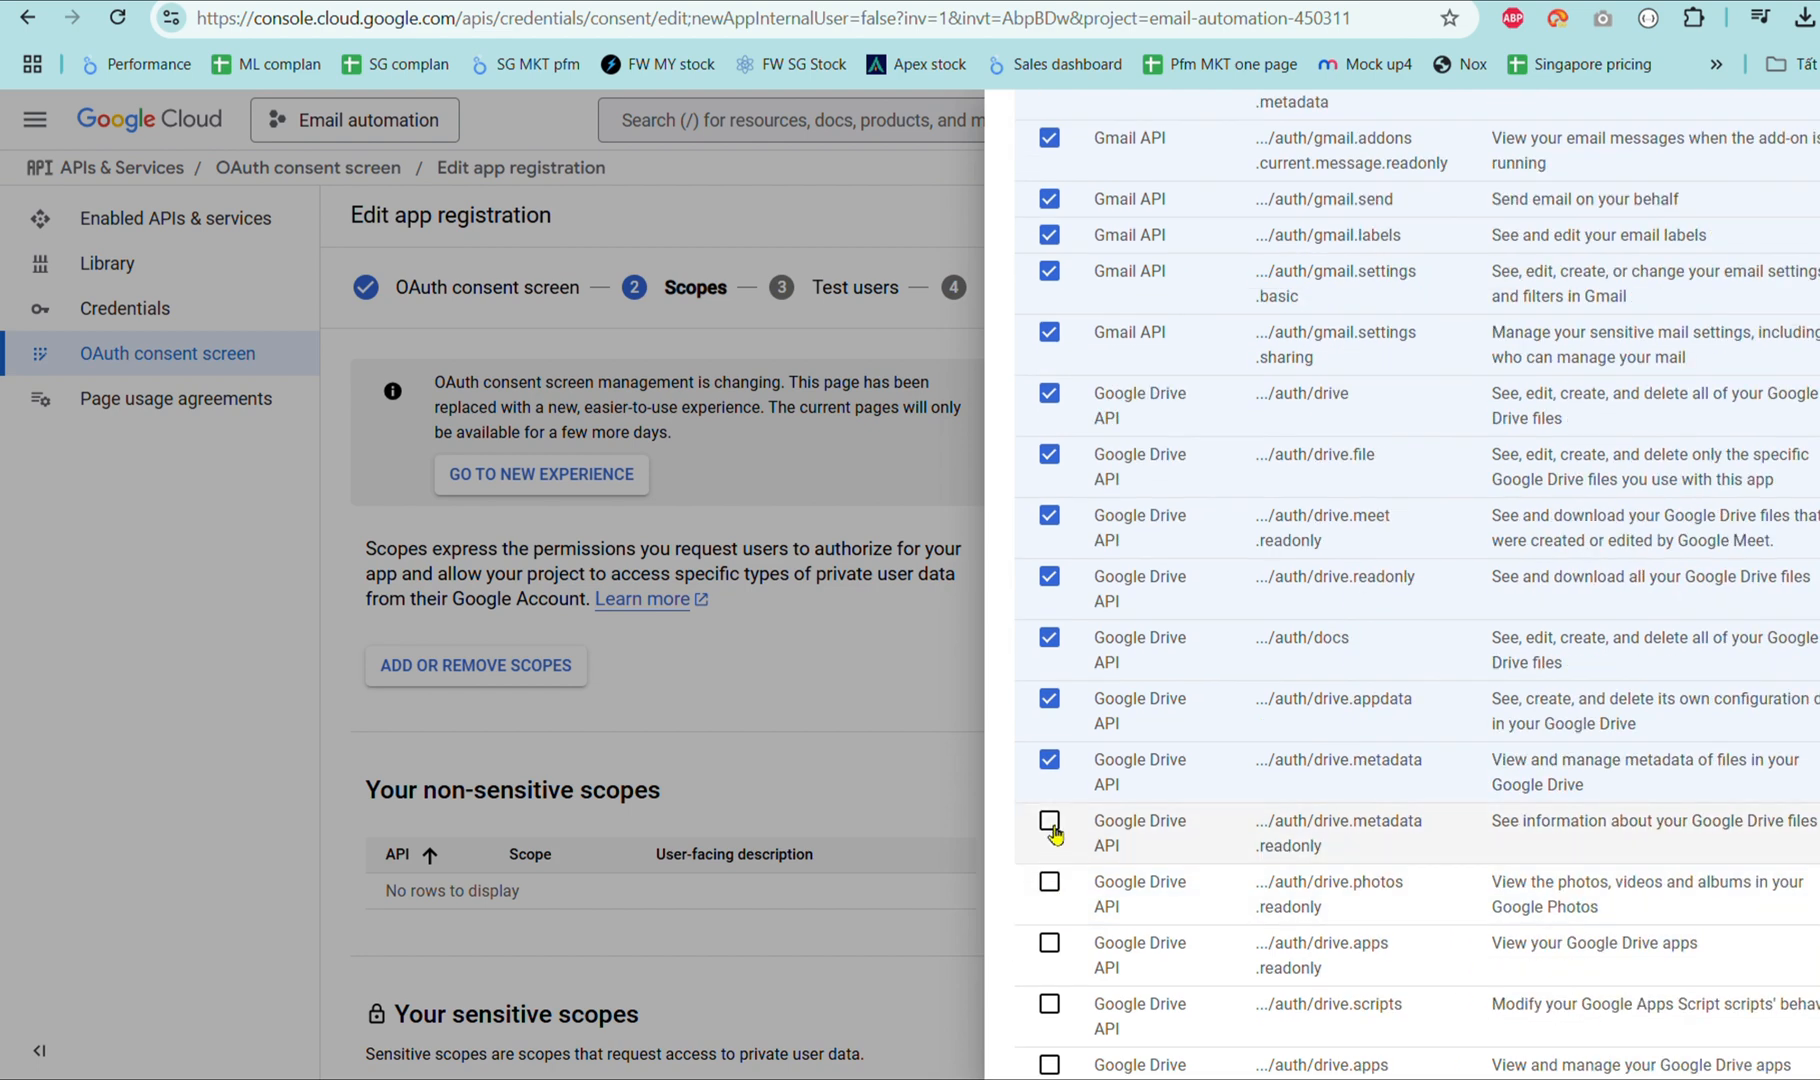
click(1050, 882)
scroll(1087, 785, down, 2)
click(1049, 748)
click(1049, 809)
scroll(1049, 809, down, 2)
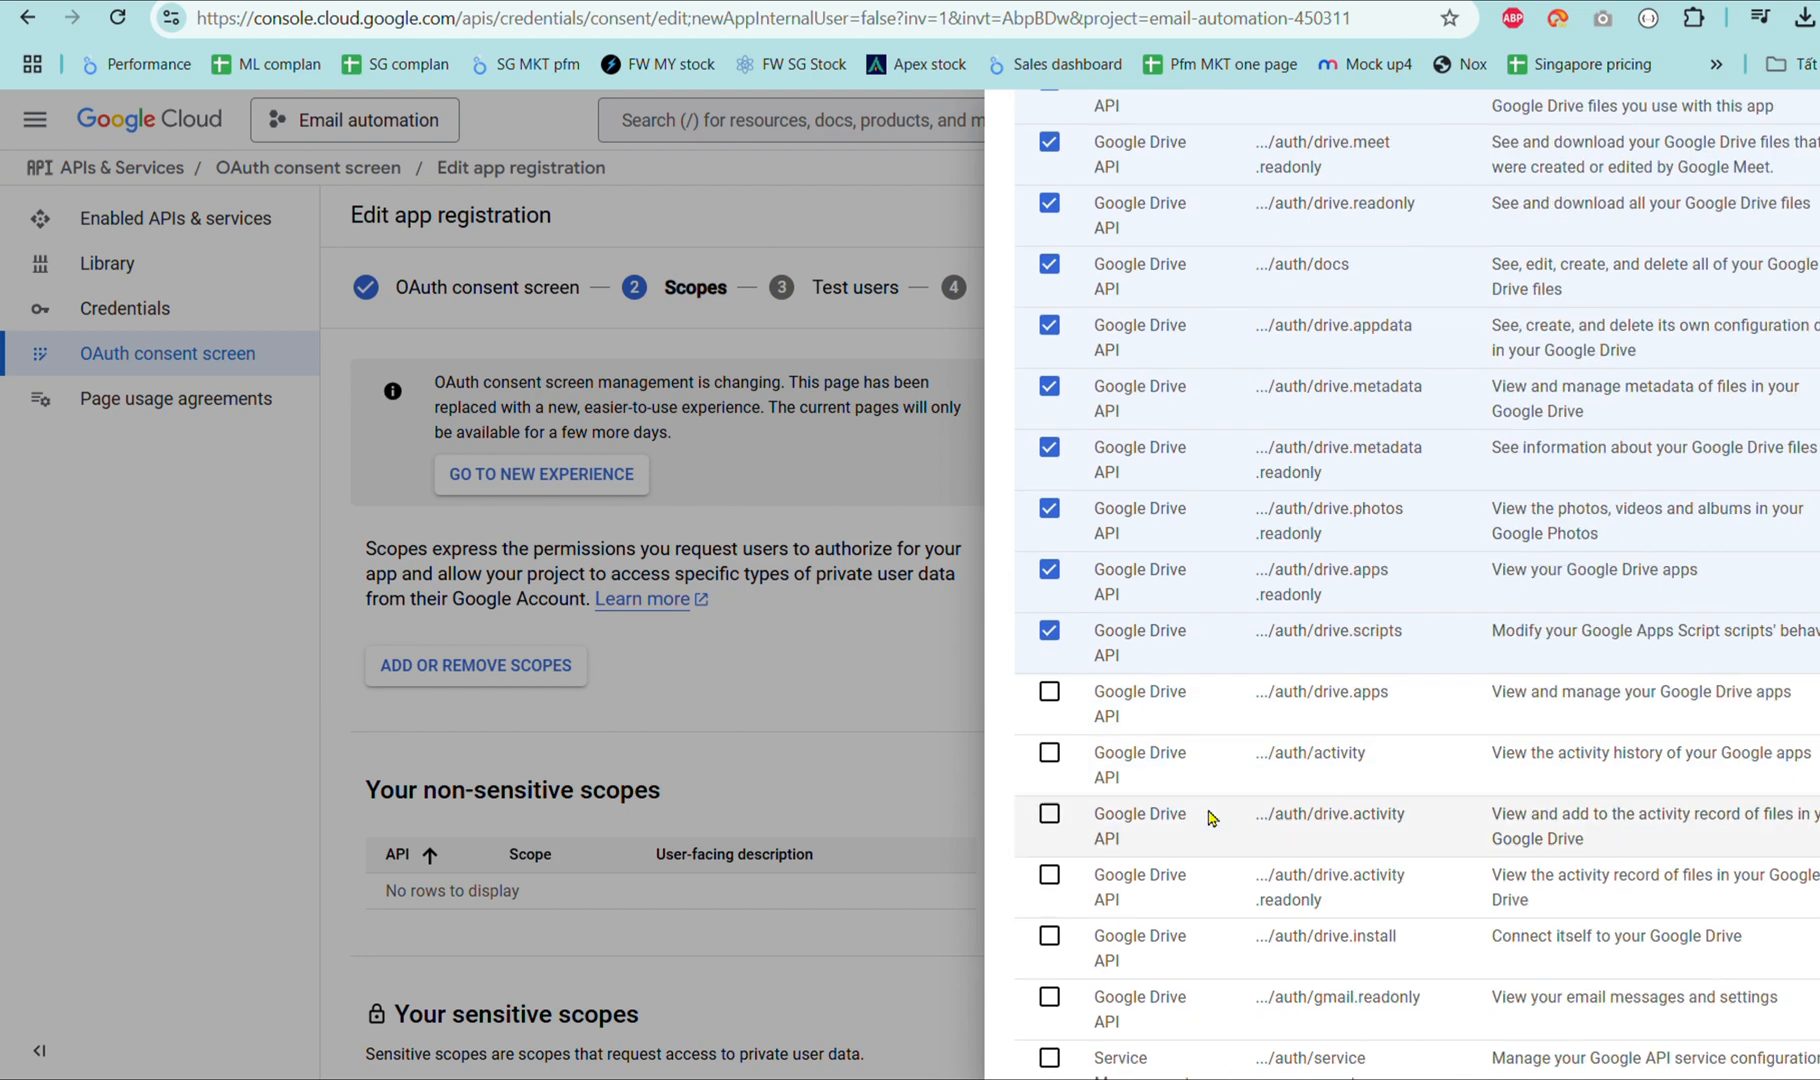
click(1049, 691)
click(1049, 752)
click(1050, 814)
scroll(1050, 814, down, 2)
click(1049, 700)
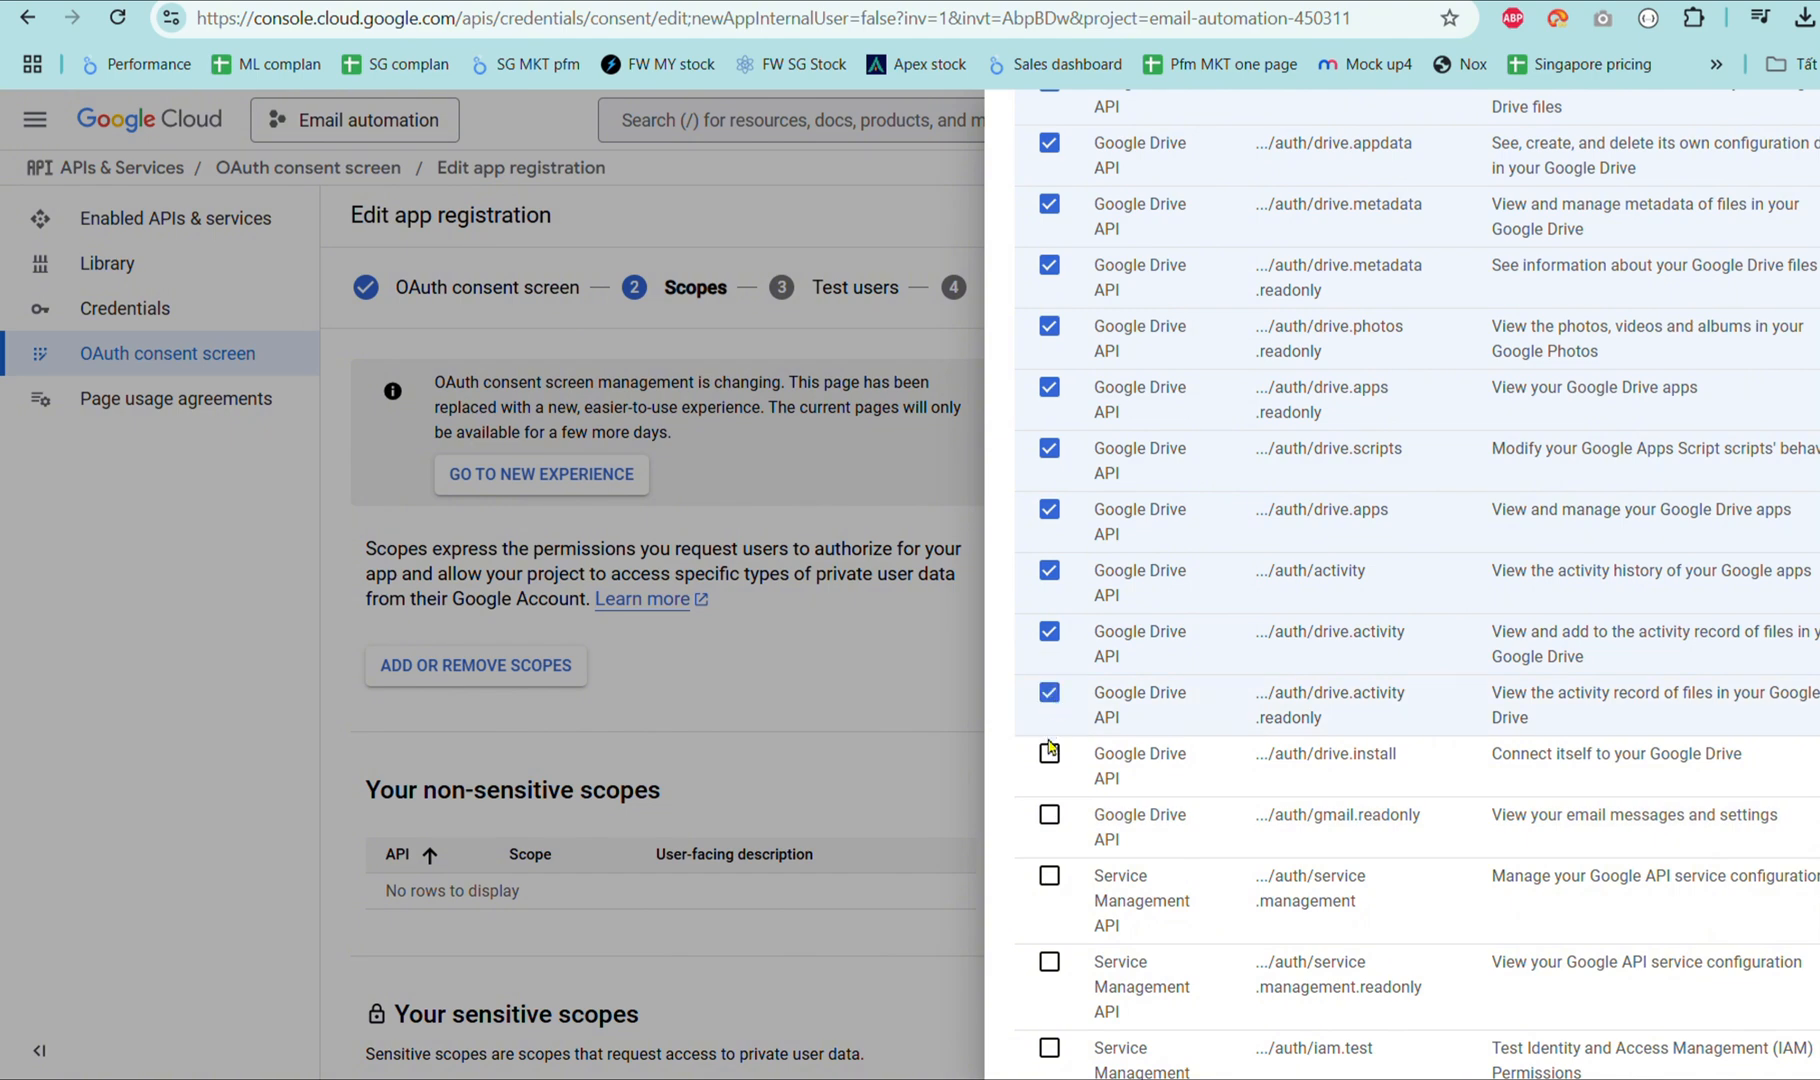
click(1049, 750)
scroll(1049, 750, down, 1)
click(1051, 702)
scroll(1048, 833, down, 3)
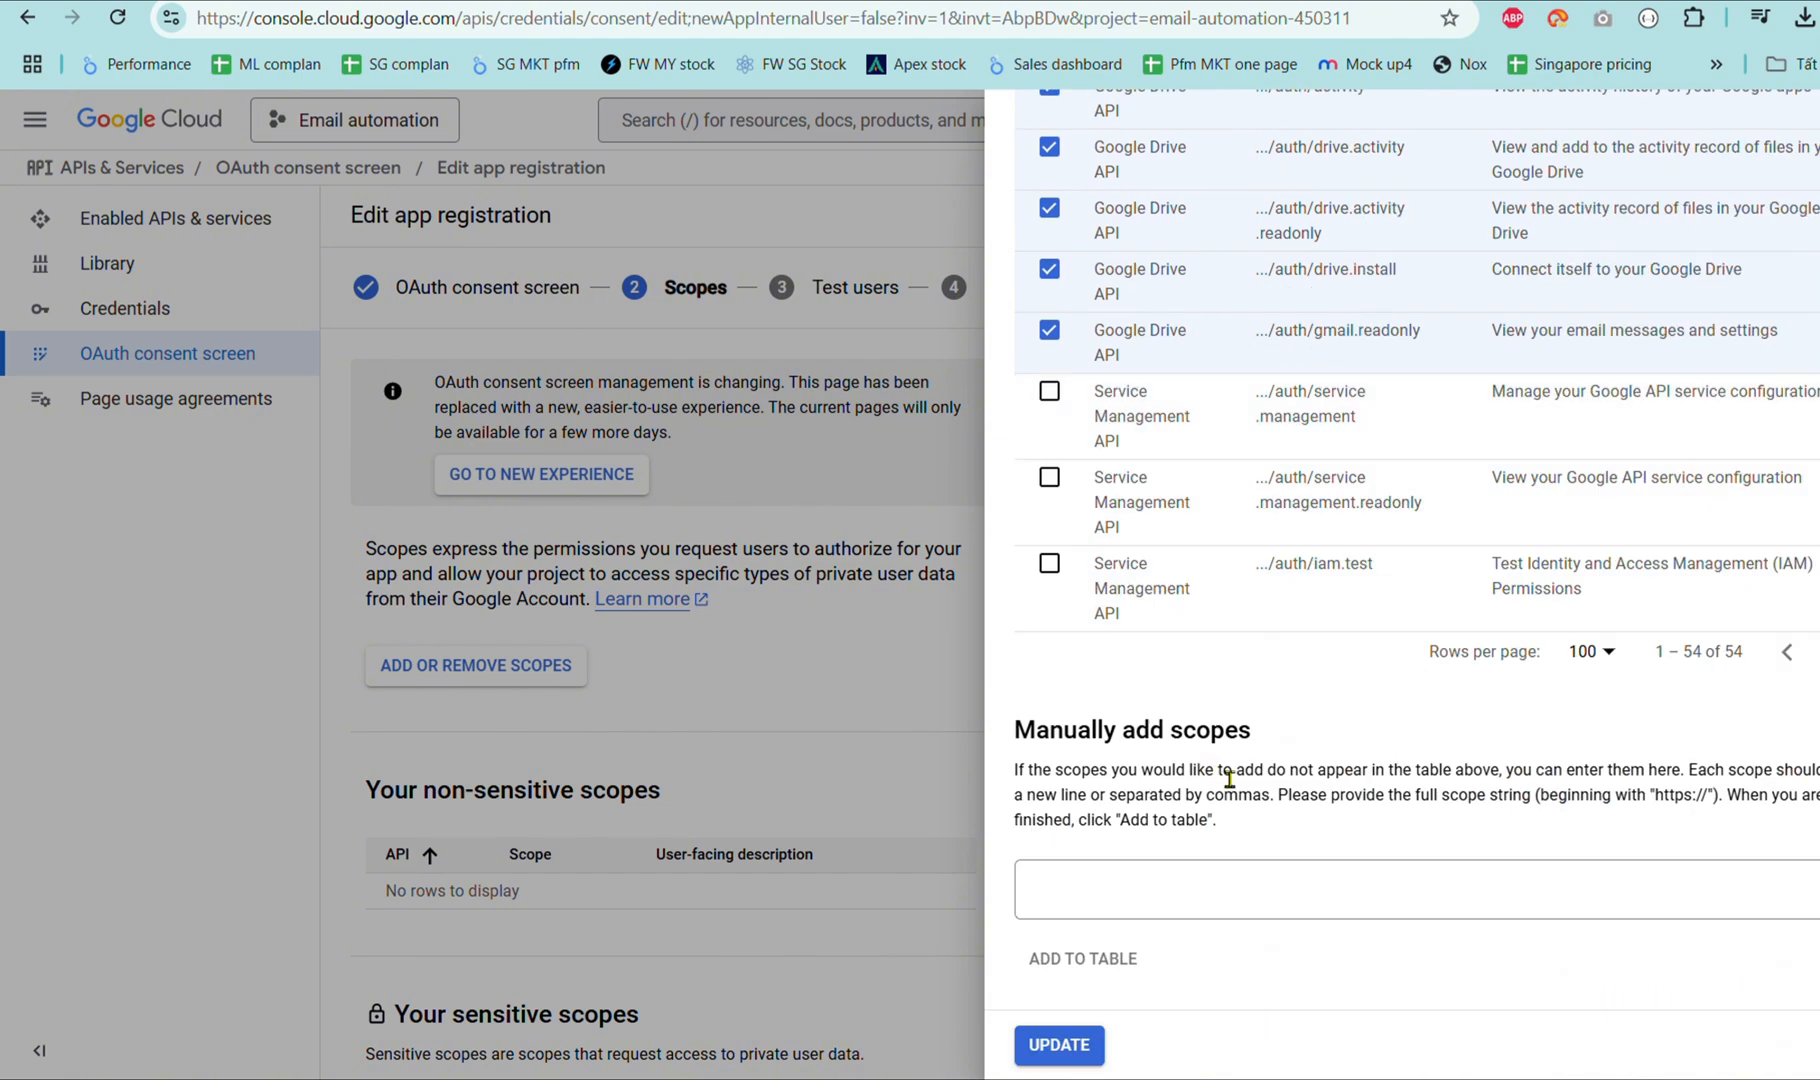
click(1085, 1050)
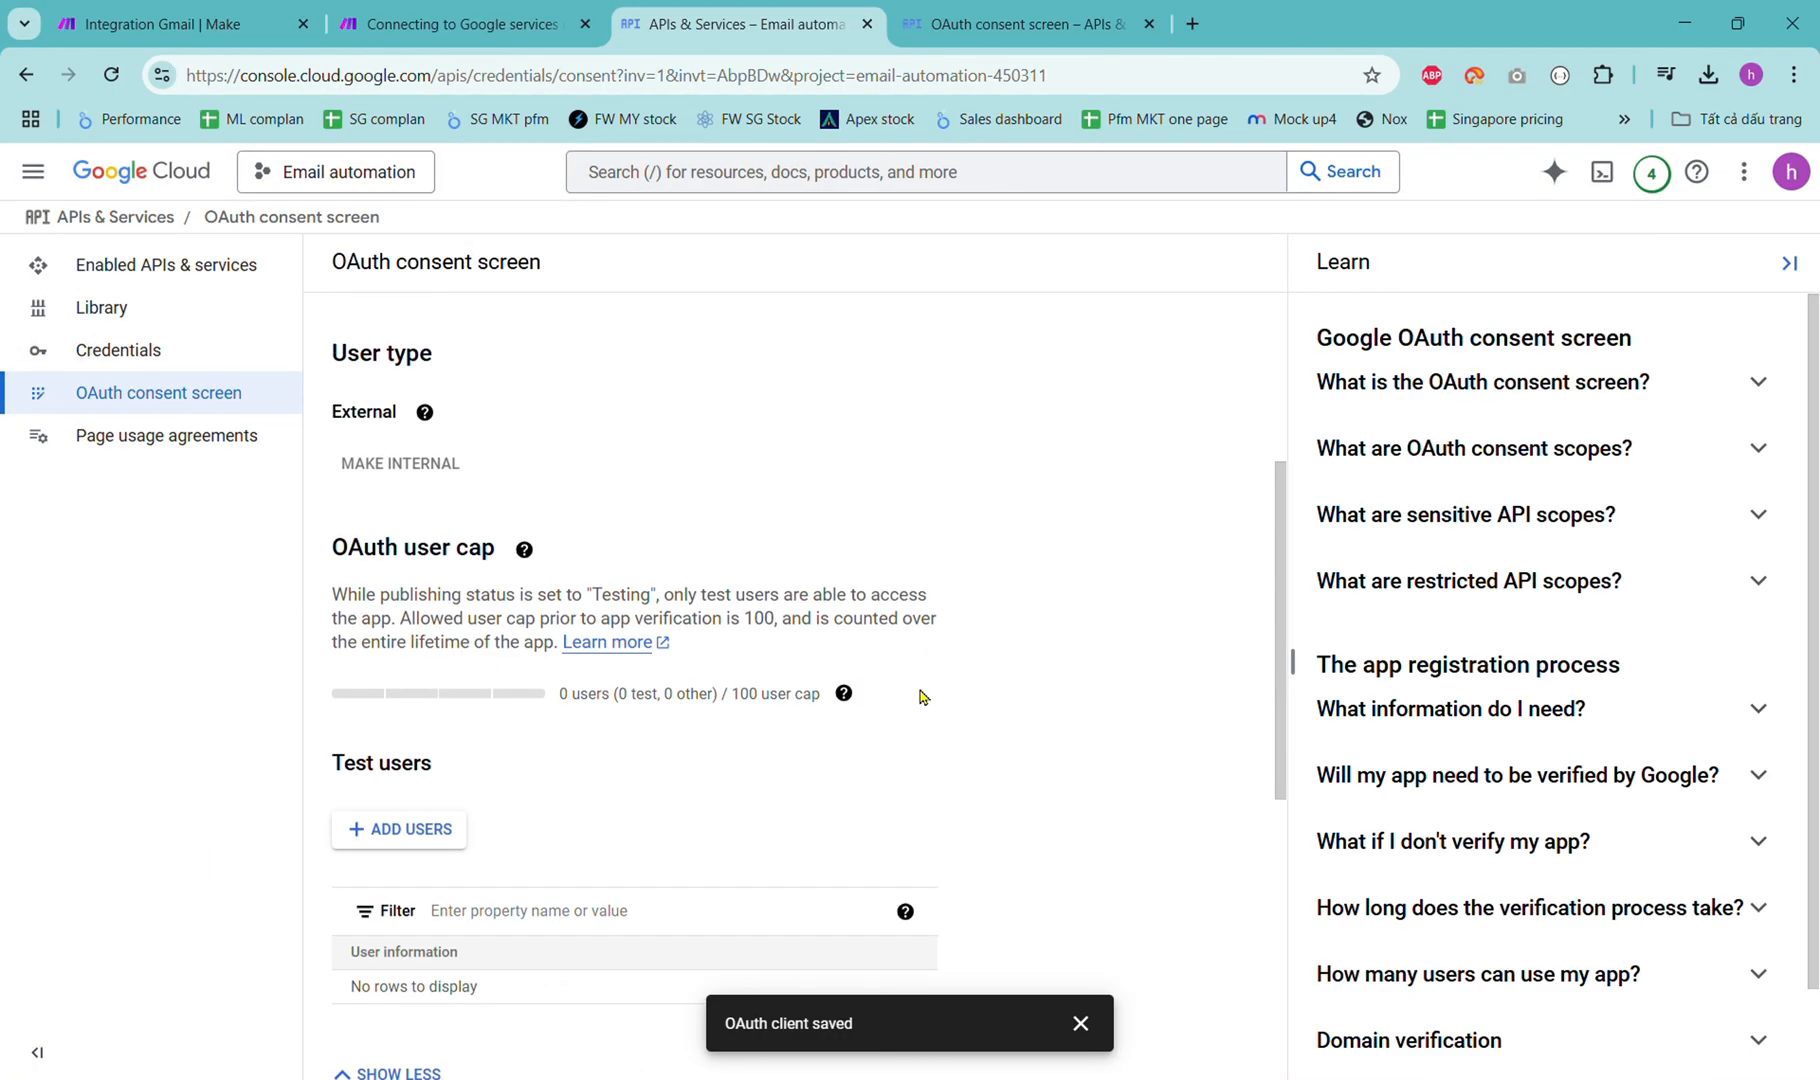
Add the account's Gmail address under Test users and save it.
scroll(835, 655, down, 4)
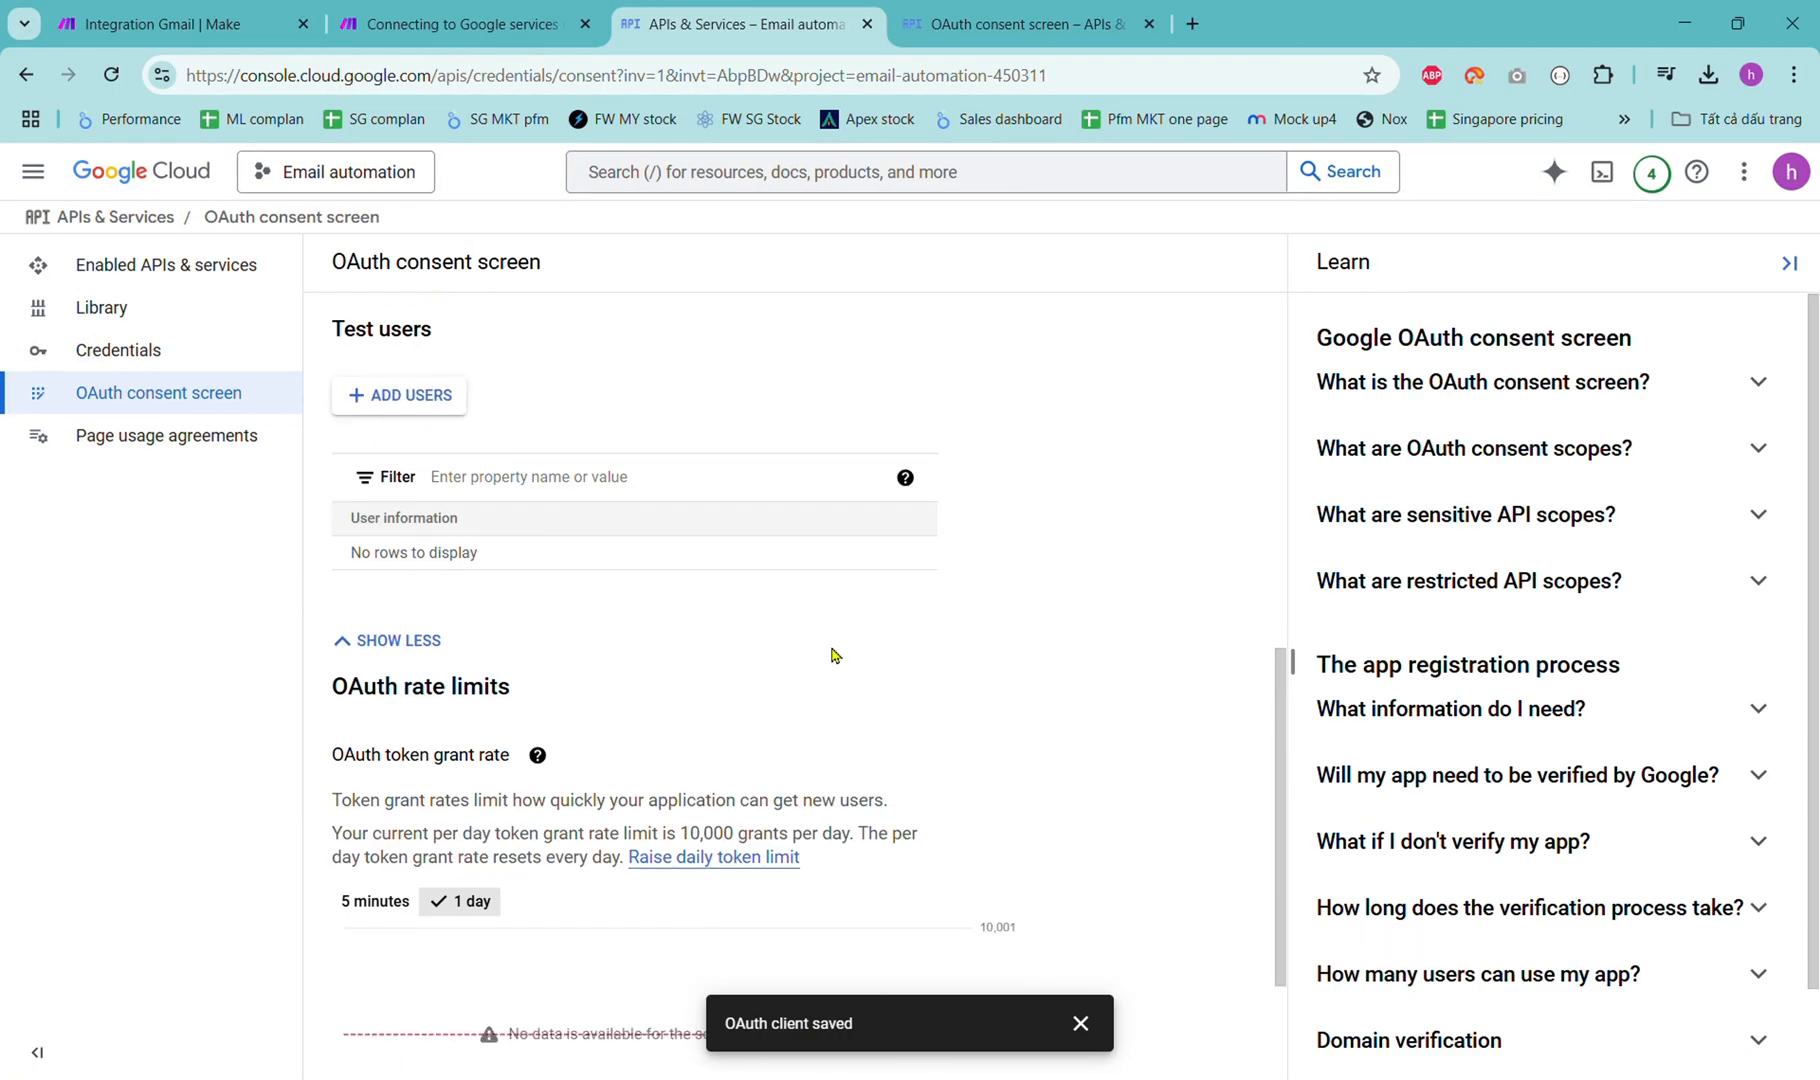
click(399, 395)
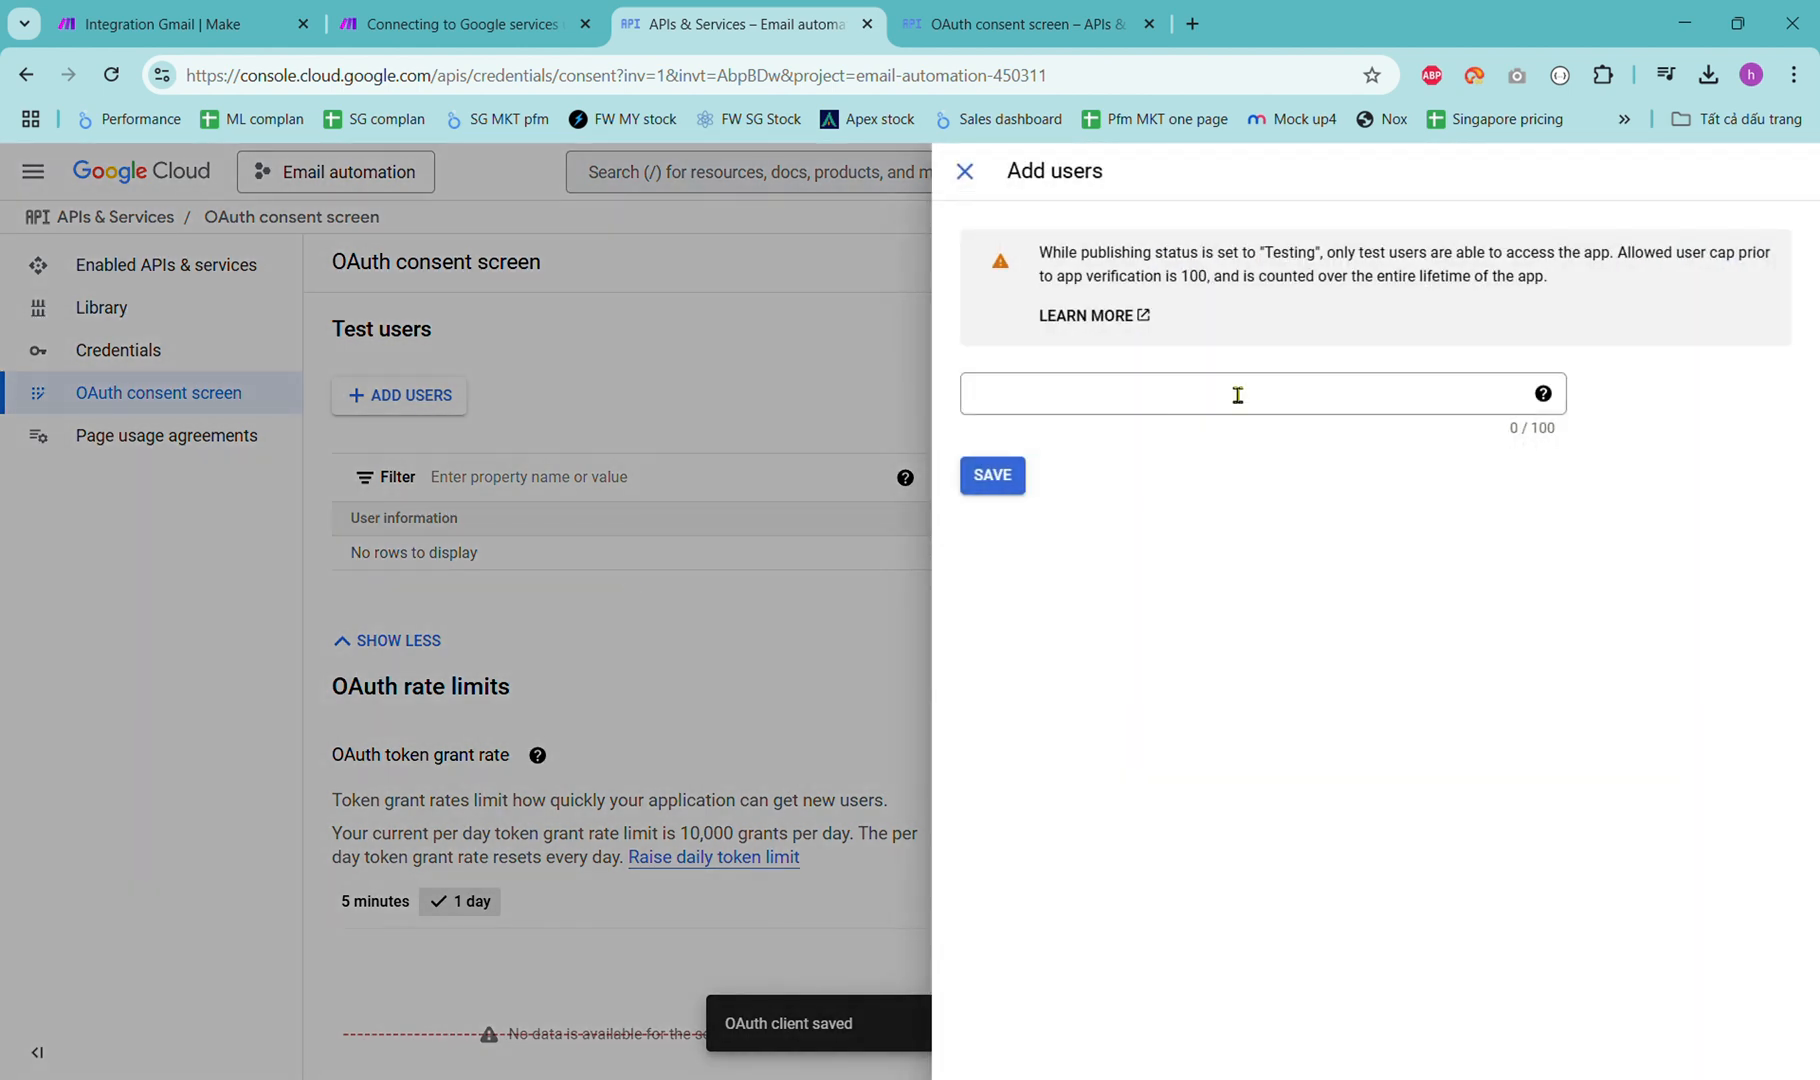
click(1237, 395)
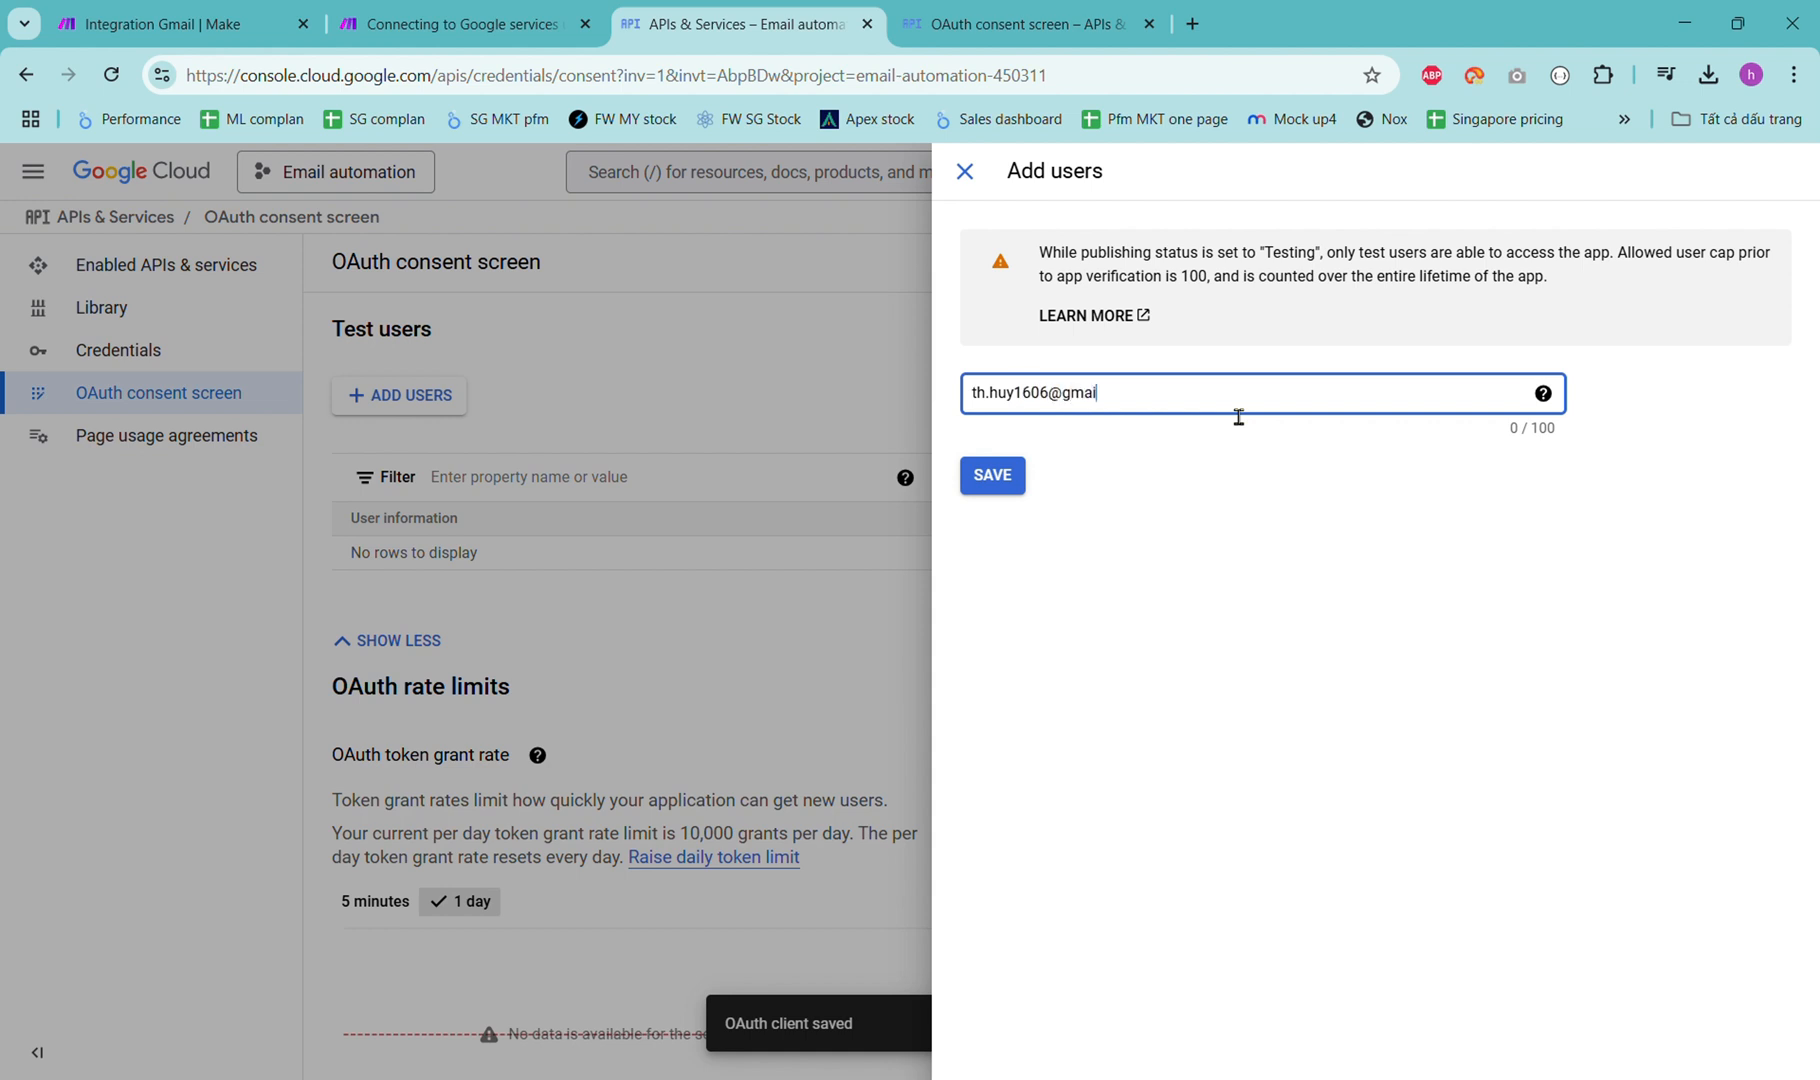
click(1010, 477)
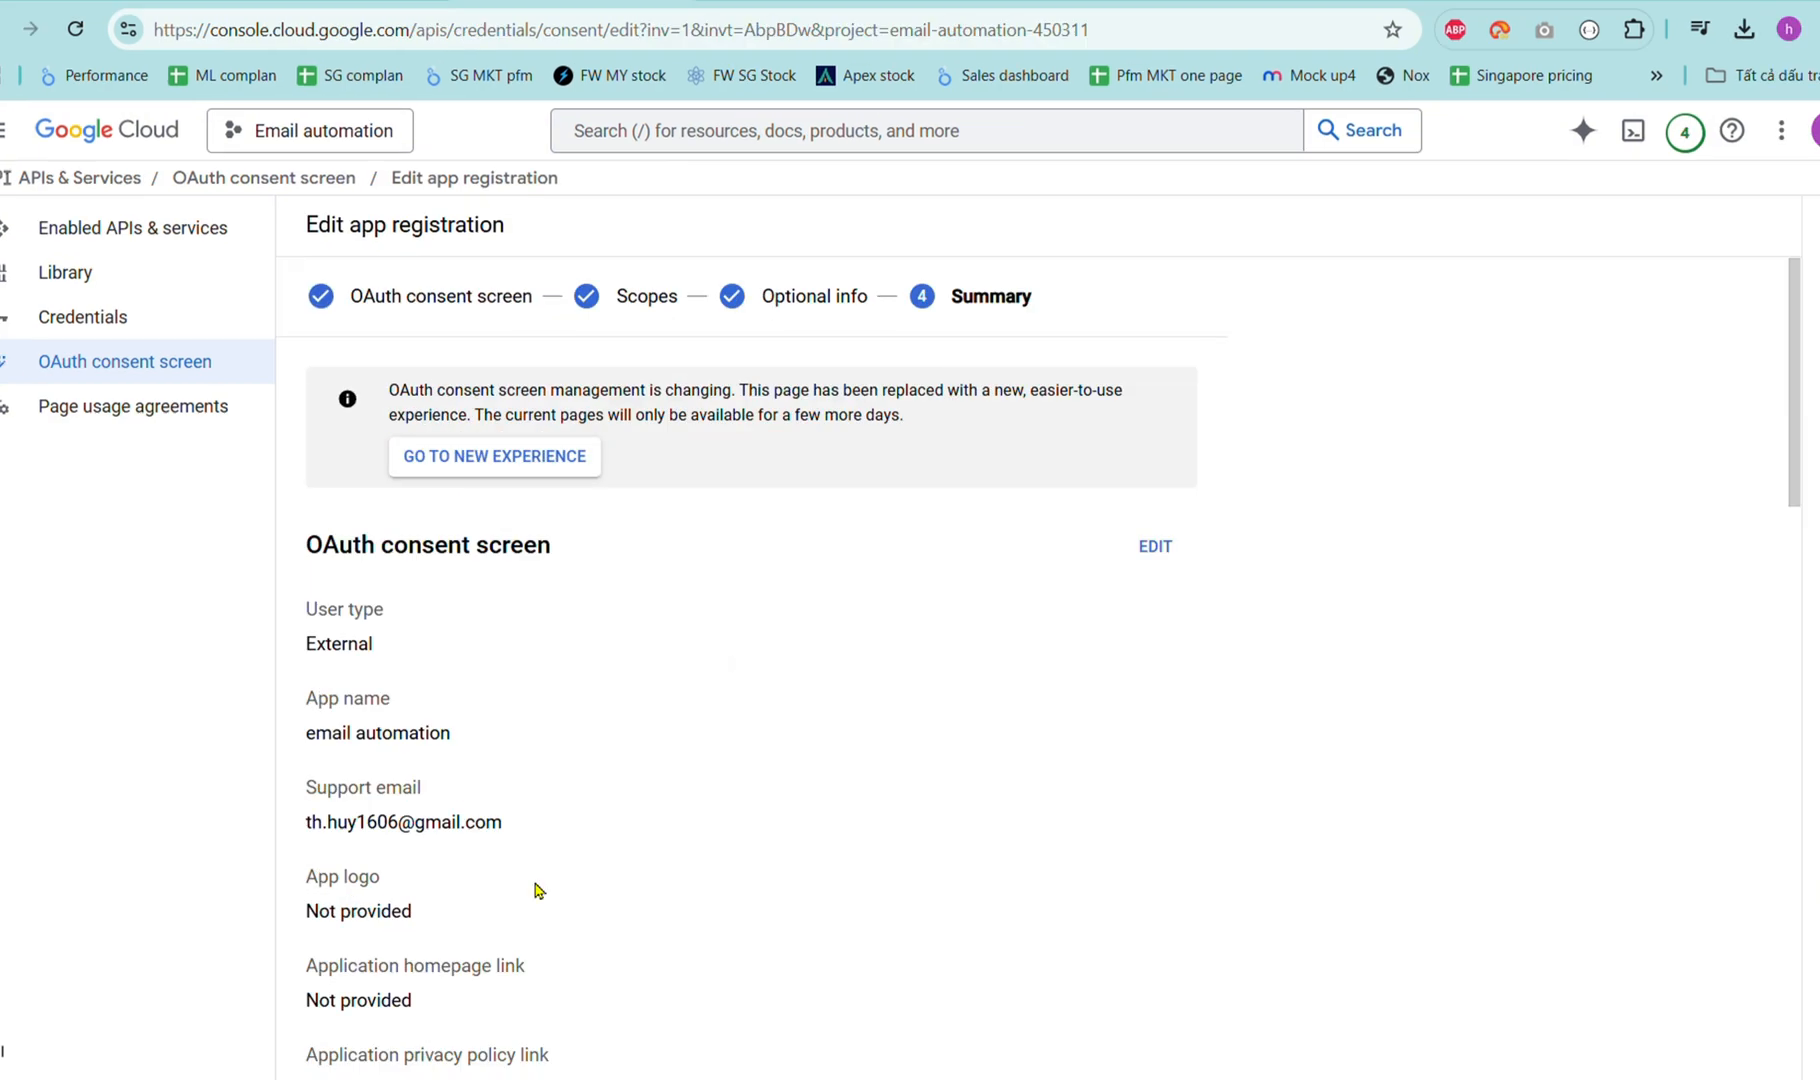
Scroll through the registration summary, then go to the empty Credentials page.
scroll(538, 890, down, 3)
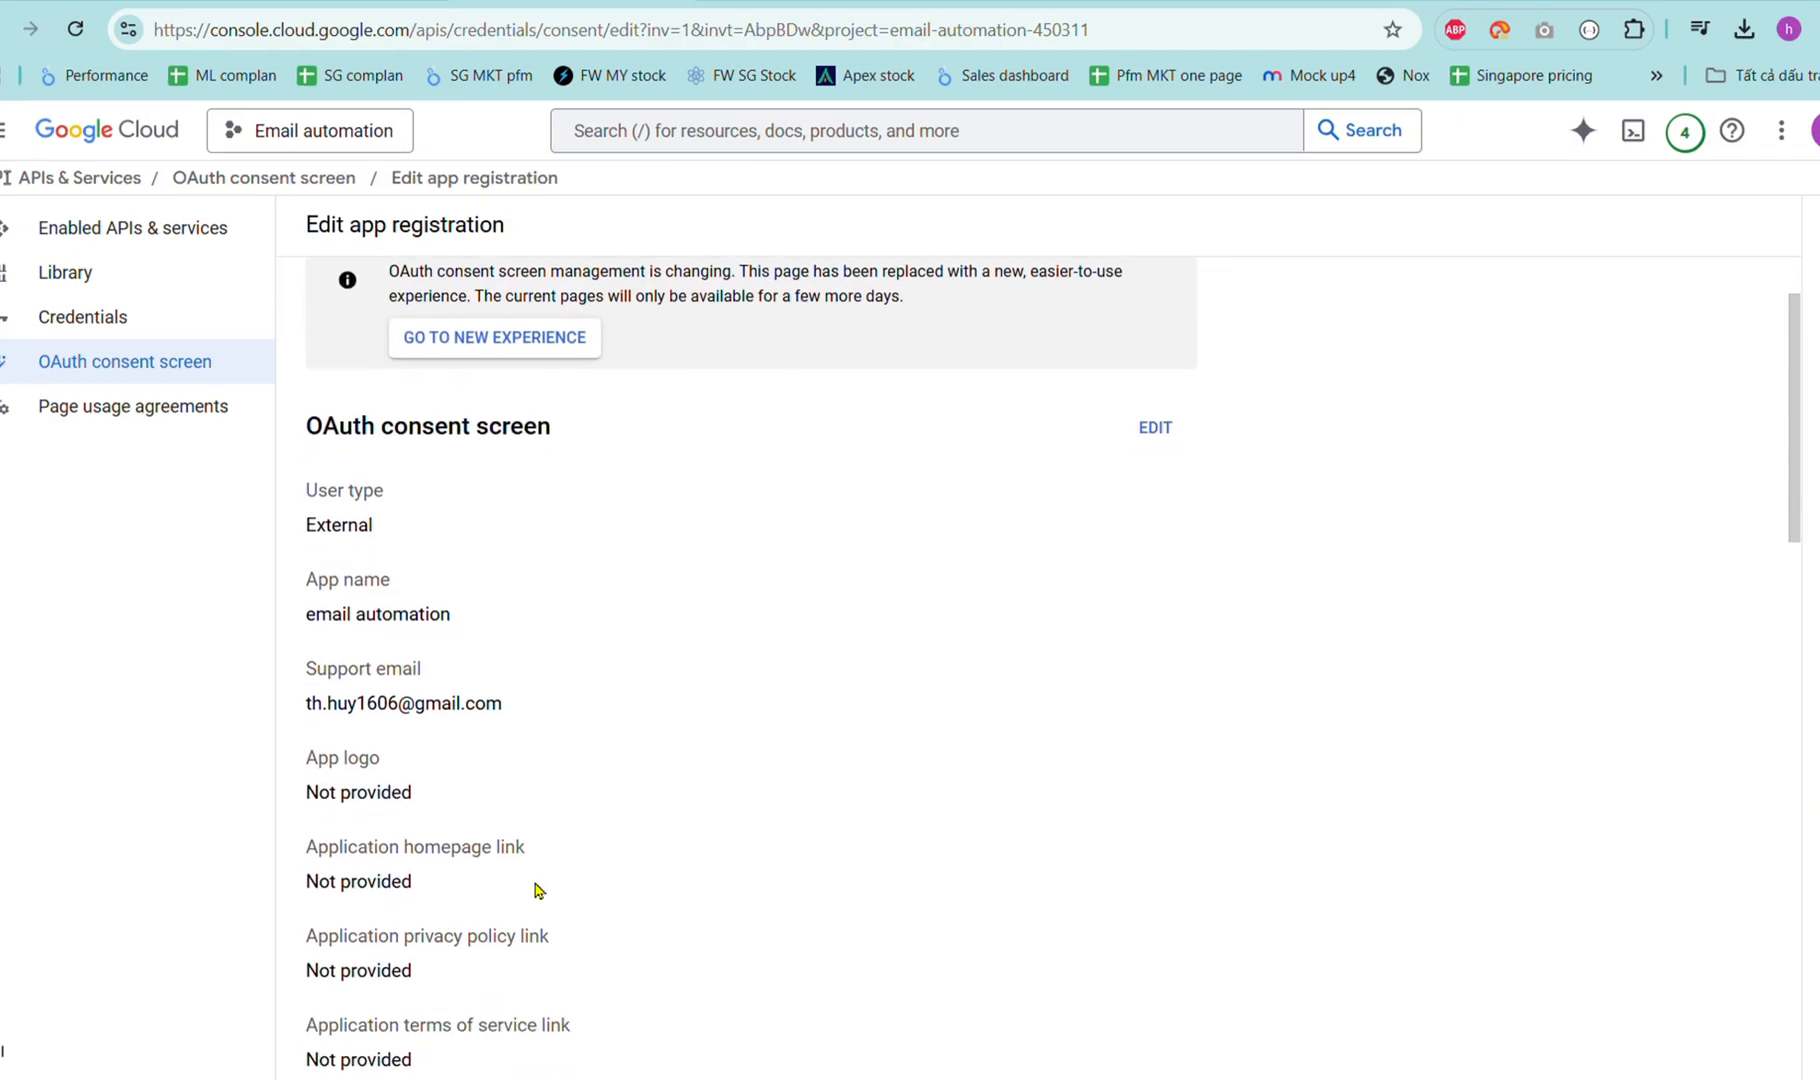
scroll(540, 892, down, 3)
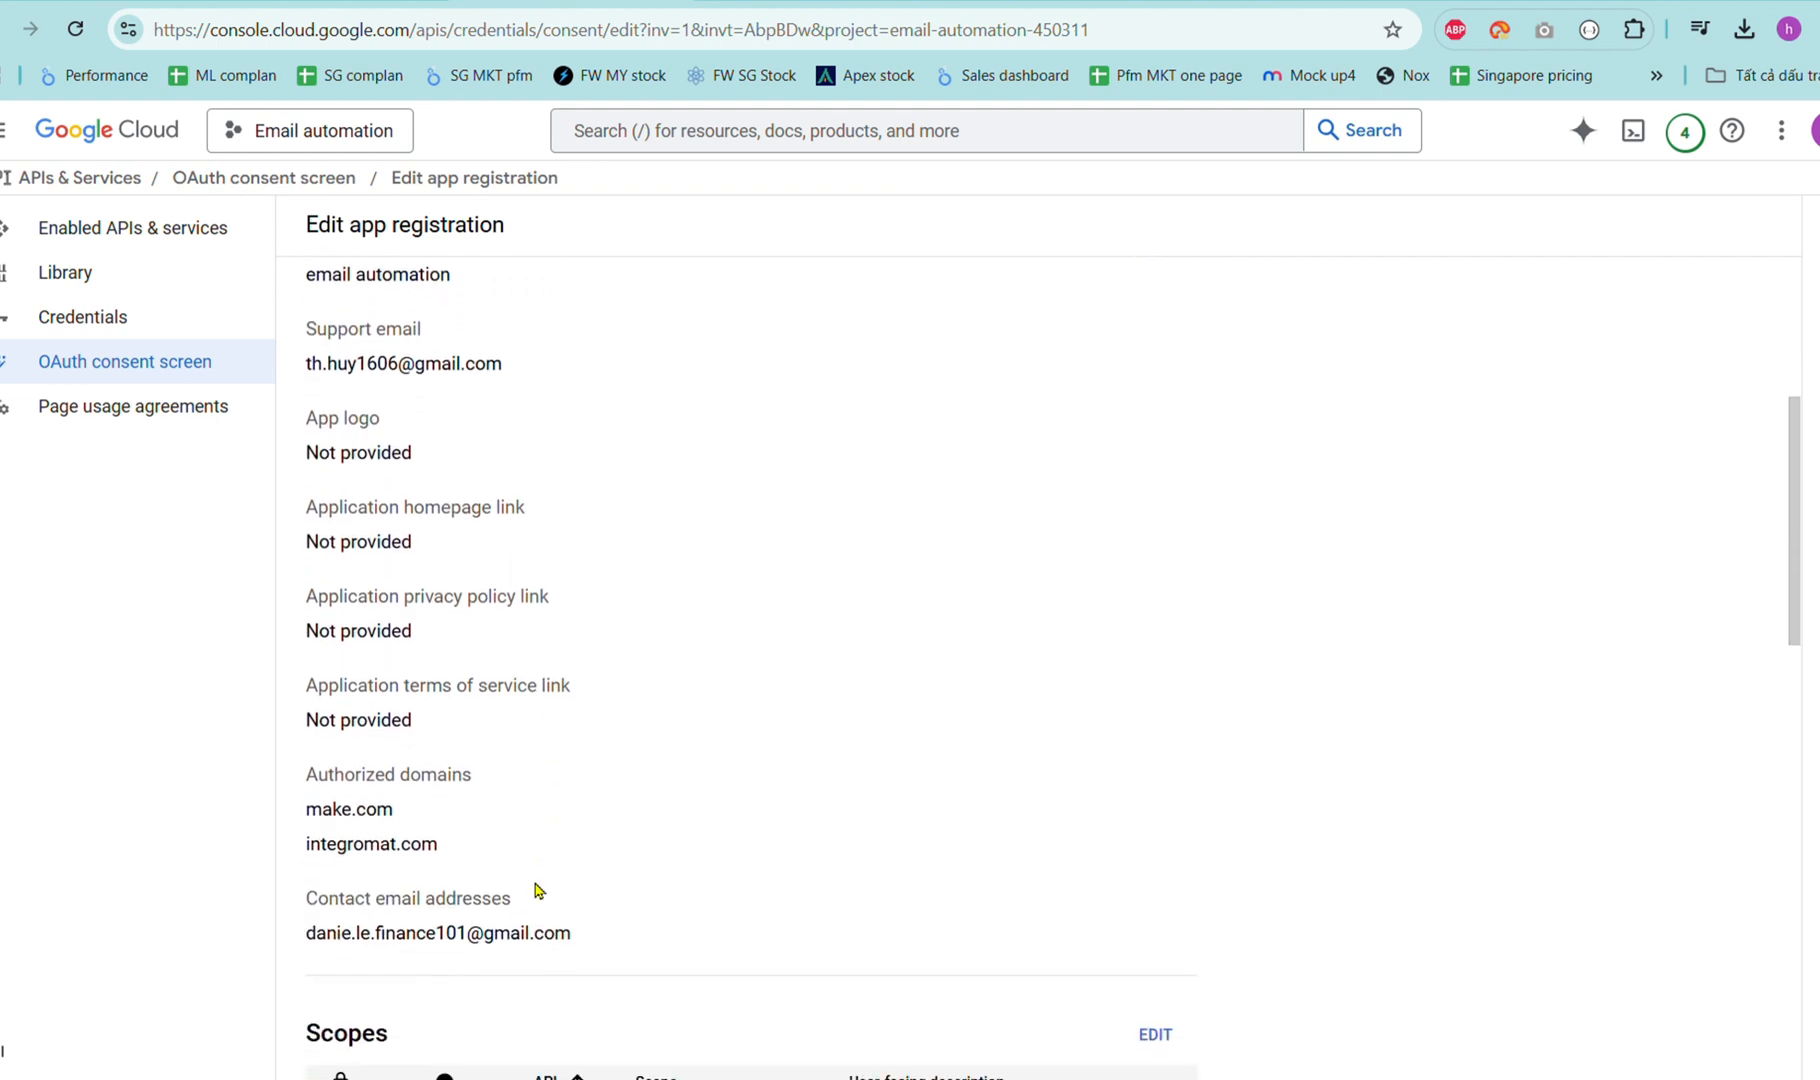
scroll(549, 897, down, 6)
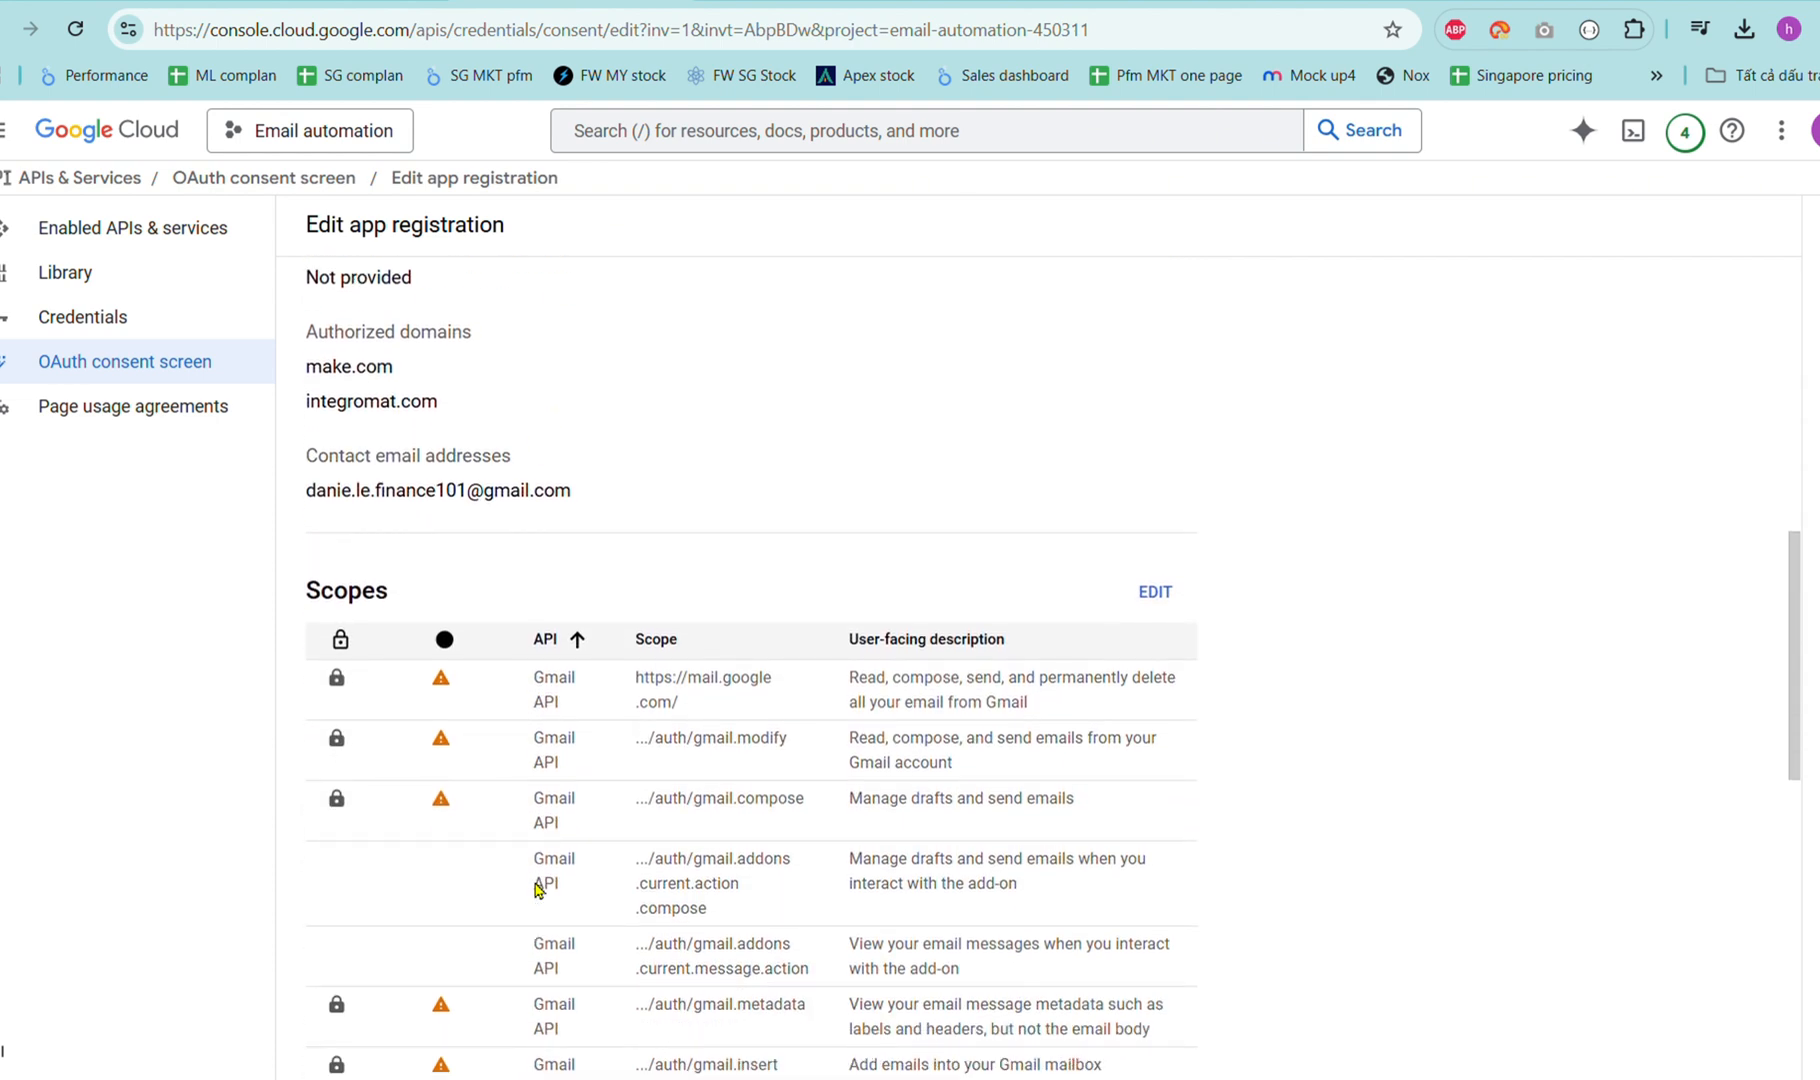
mouse_move(441, 670)
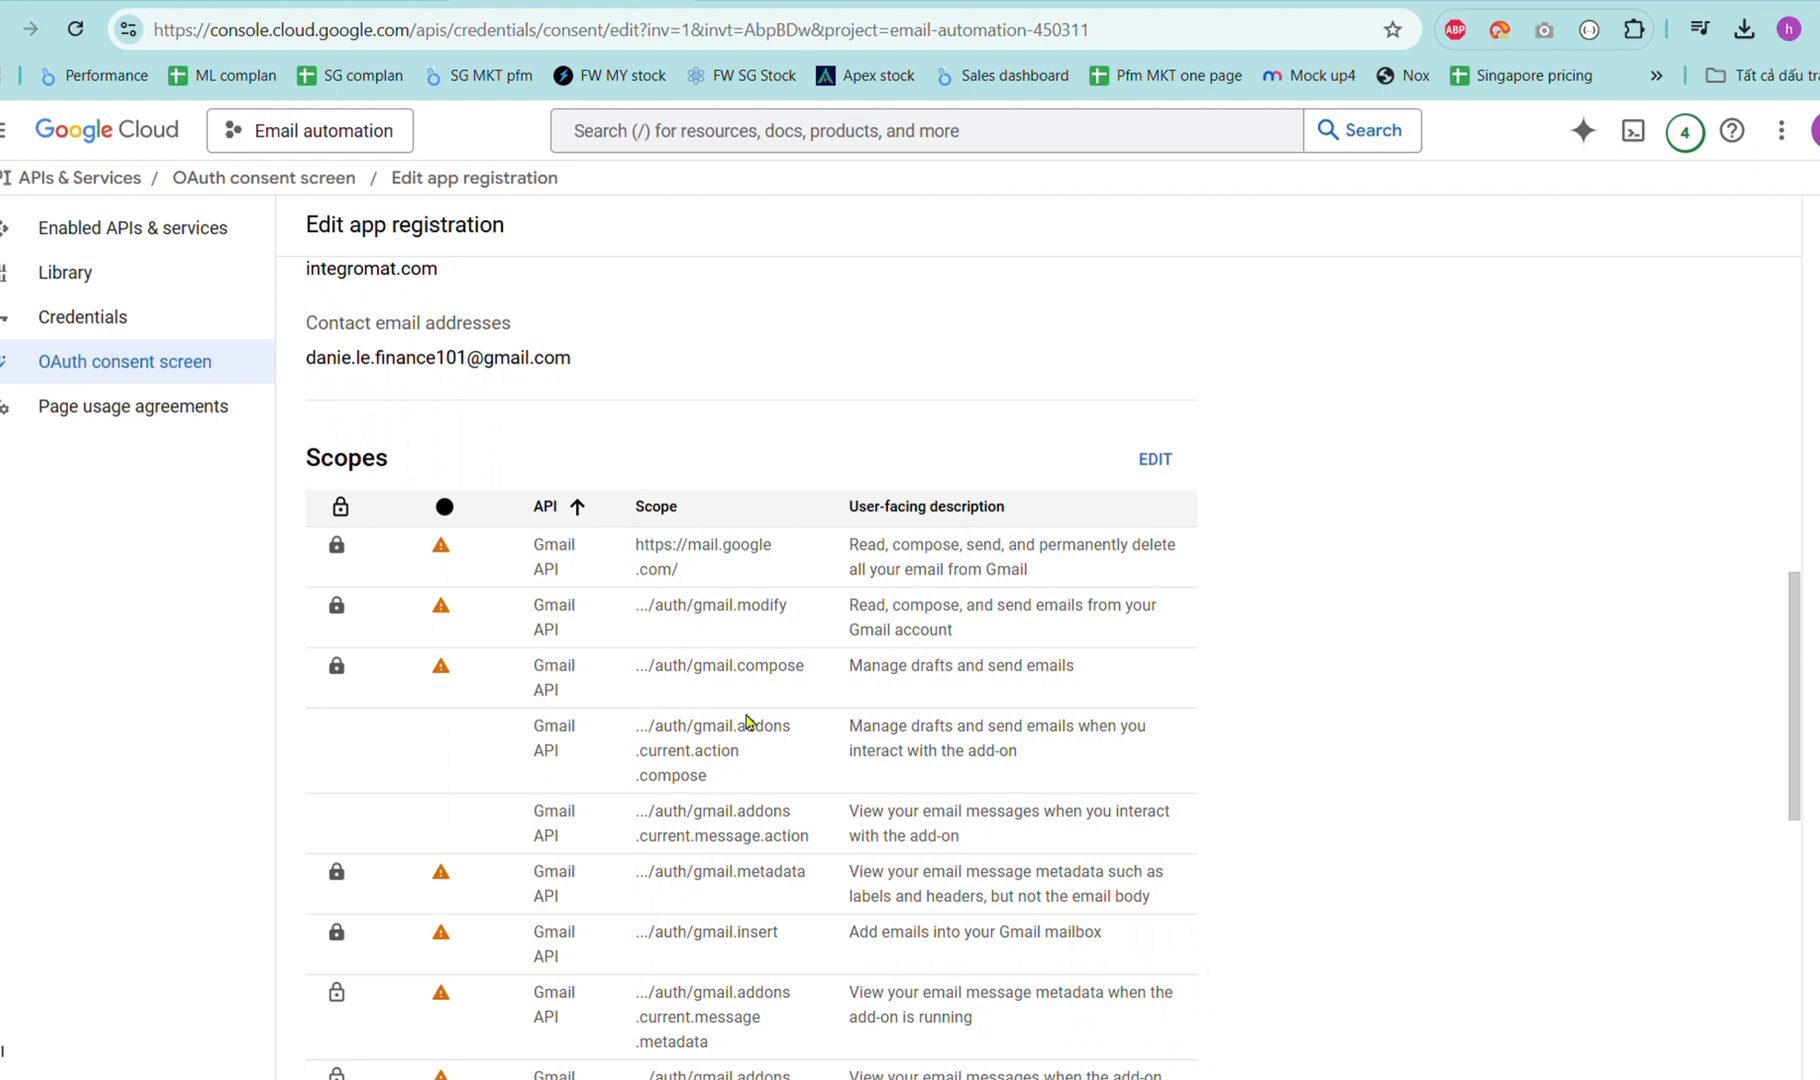
scroll(745, 715, down, 4)
scroll(748, 720, down, 3)
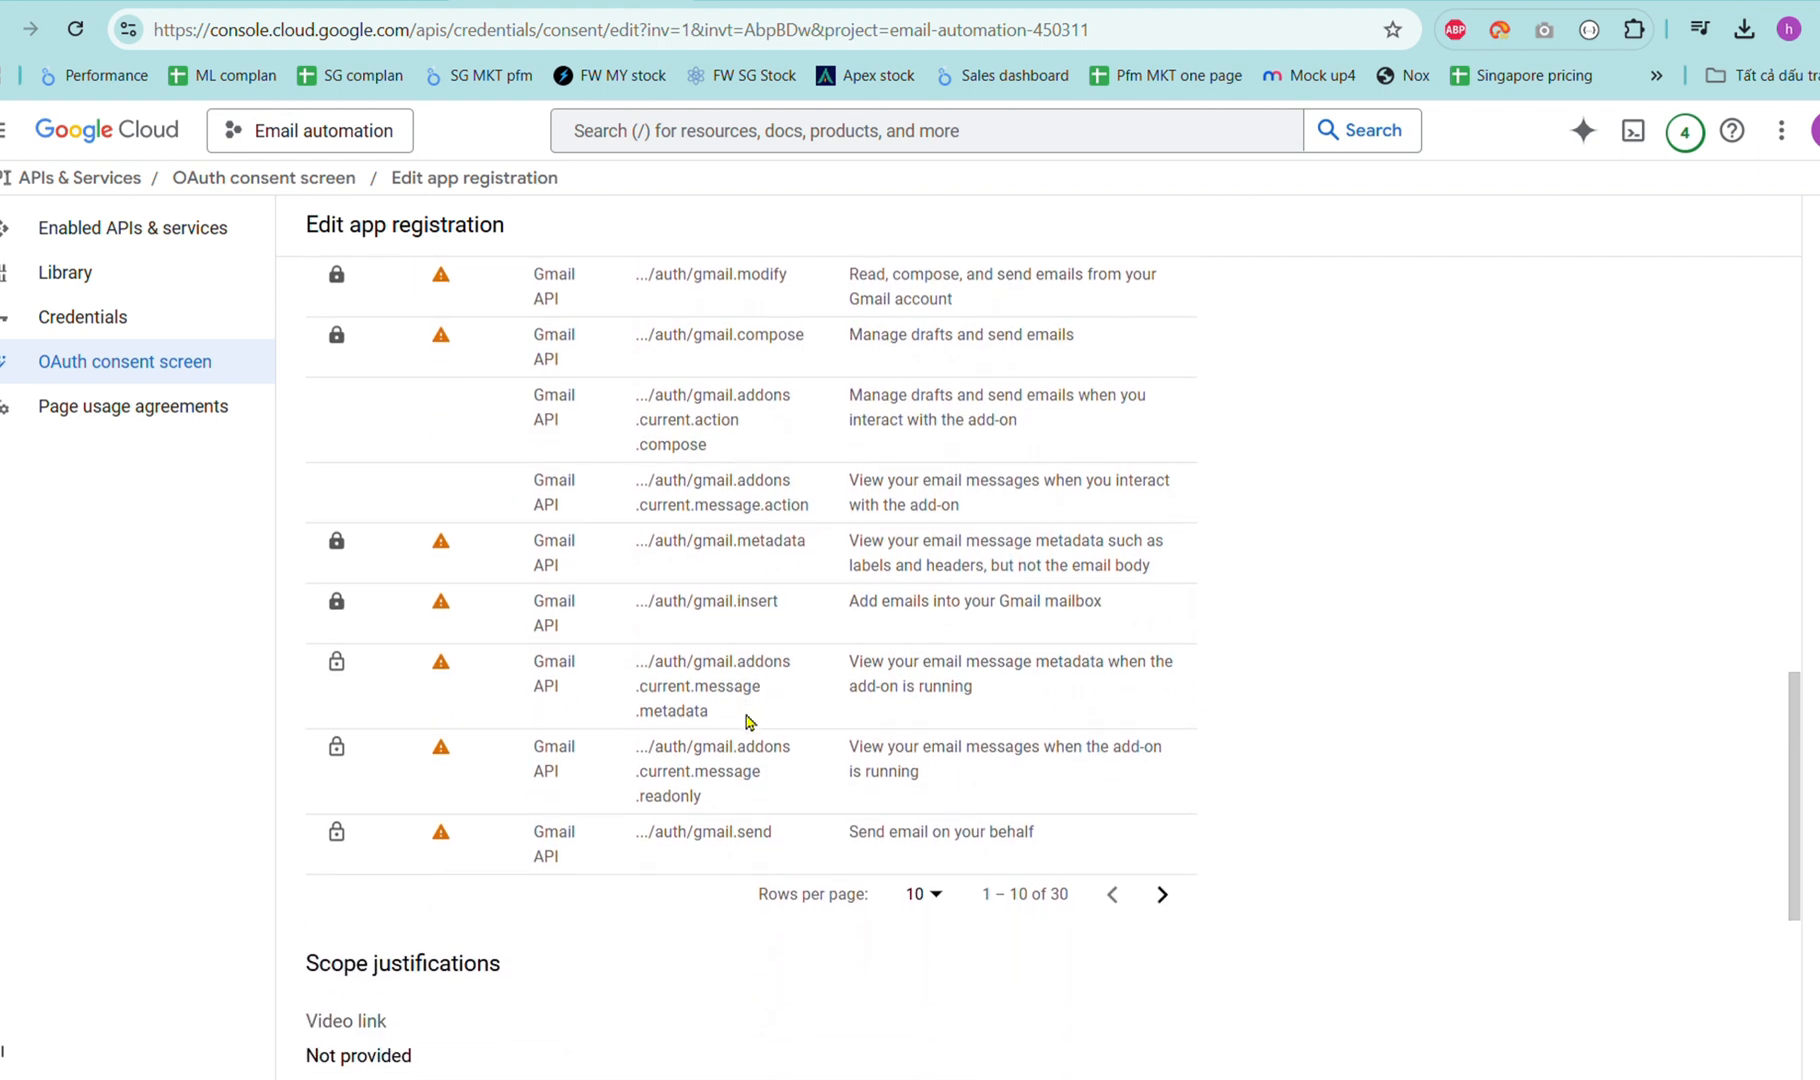
scroll(748, 720, down, 3)
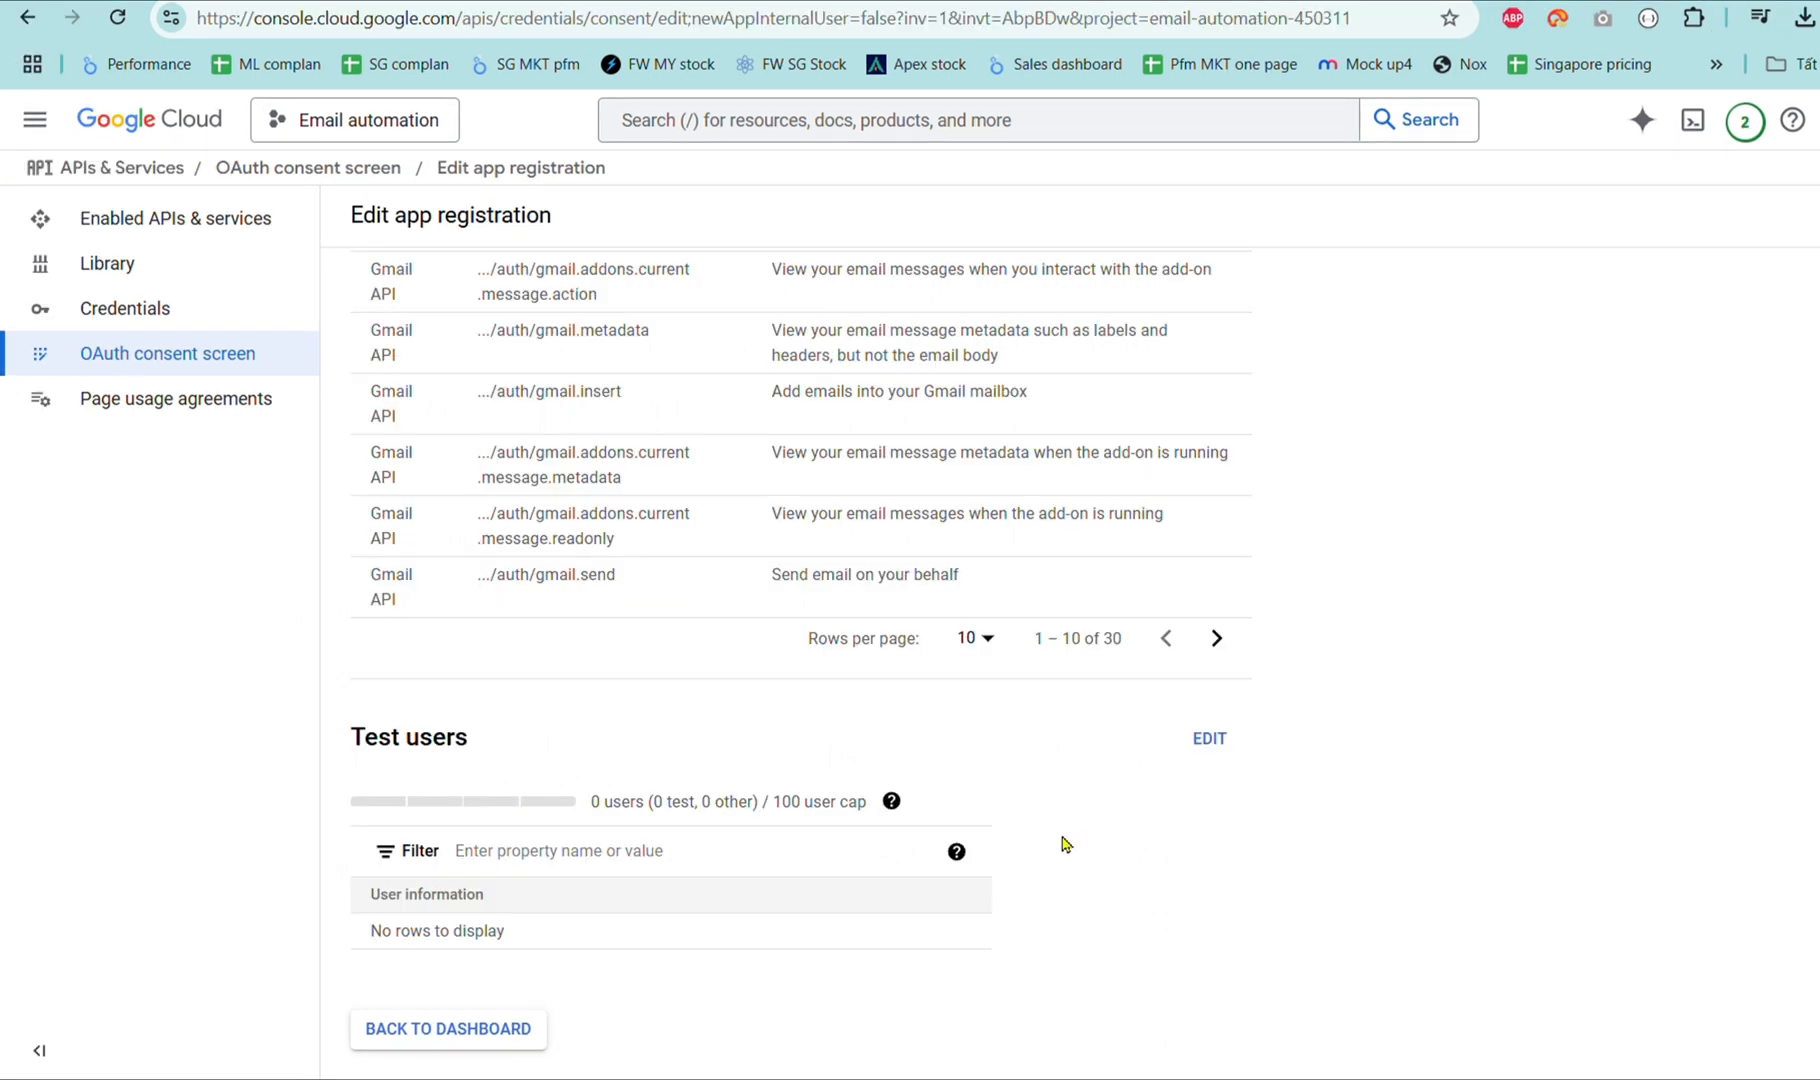
click(118, 312)
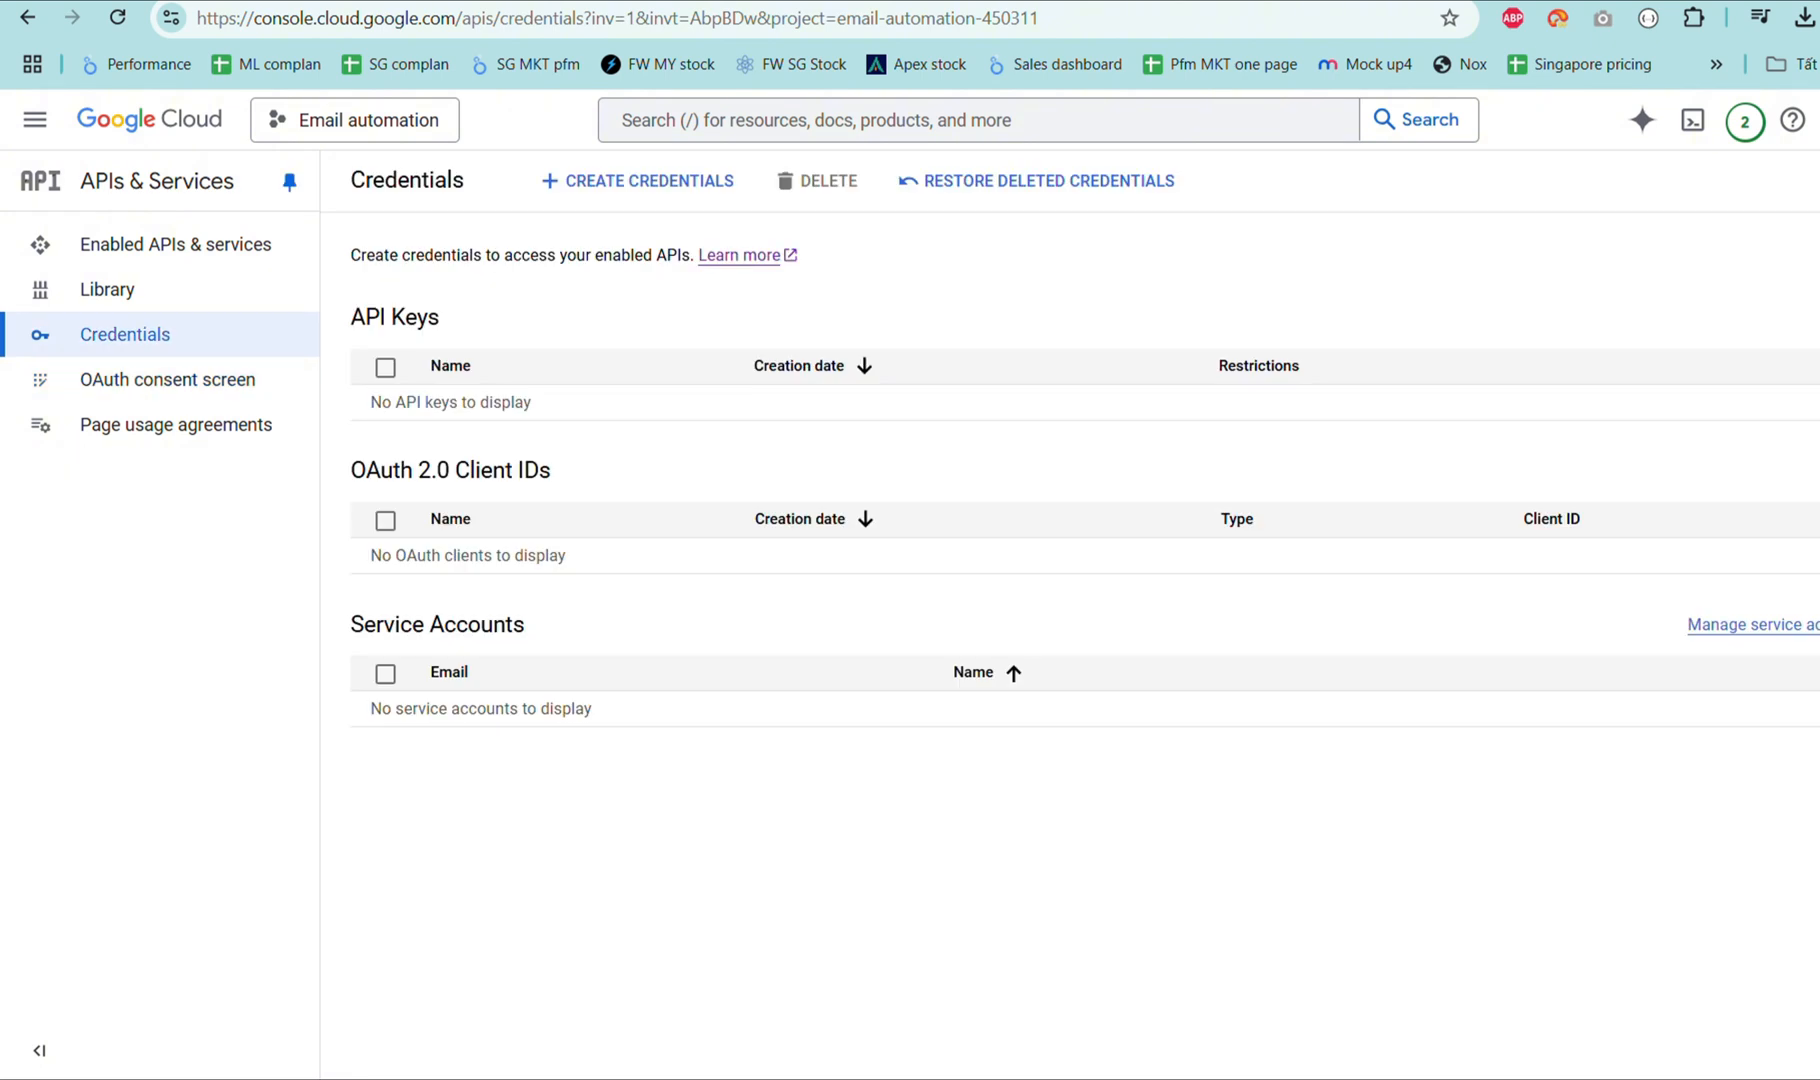
Start a Web application OAuth client ID and name it 'Email automation'.
click(665, 190)
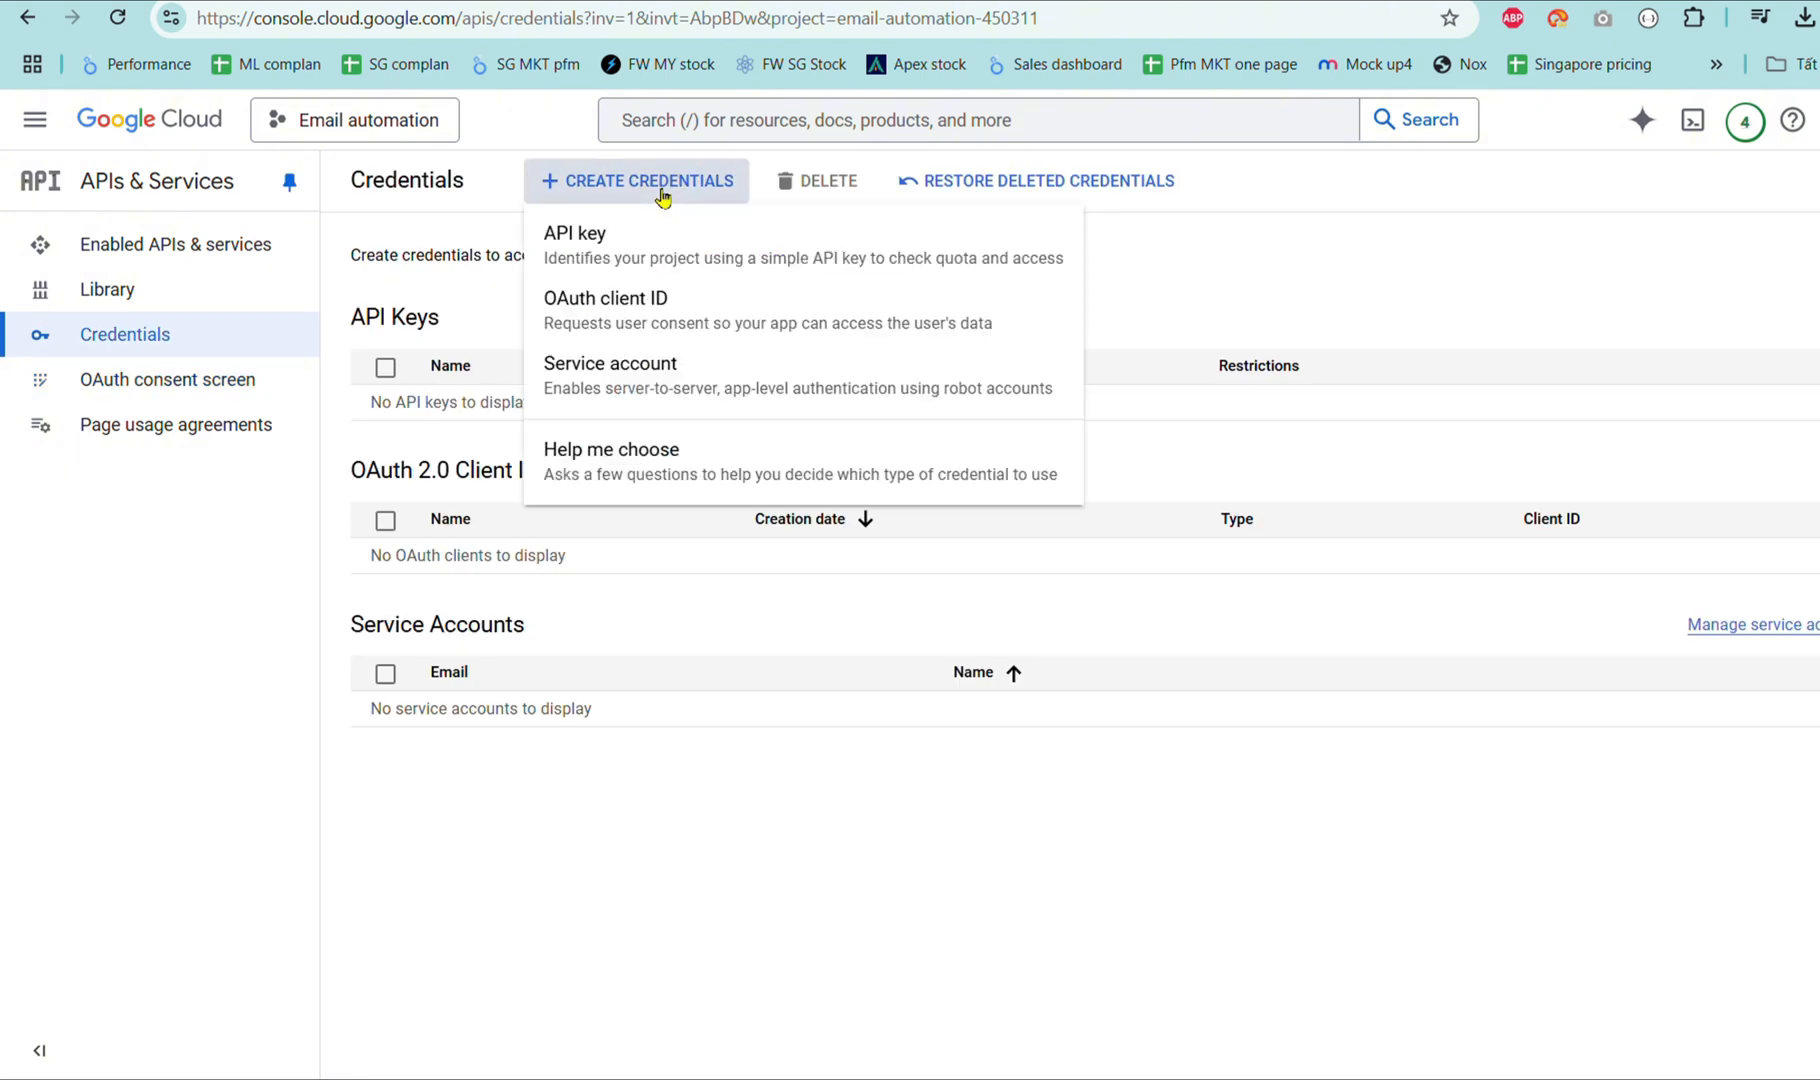
click(685, 322)
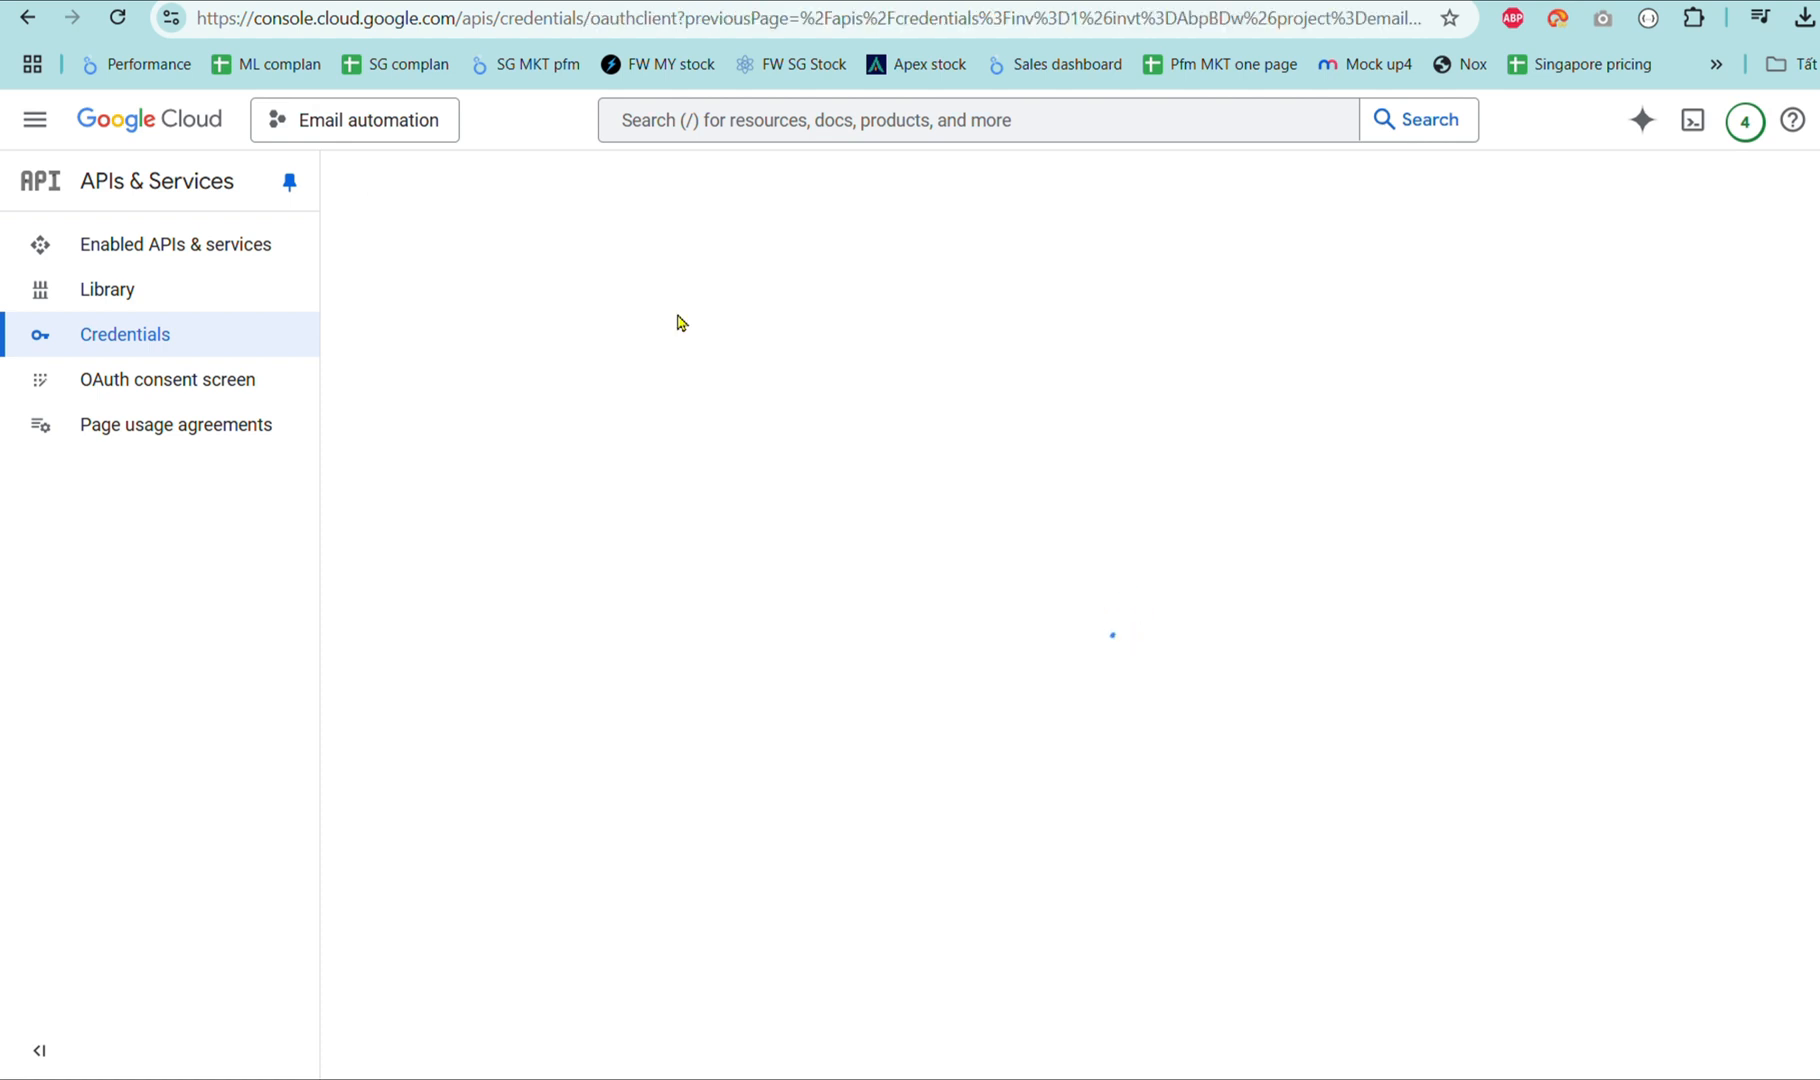
click(650, 424)
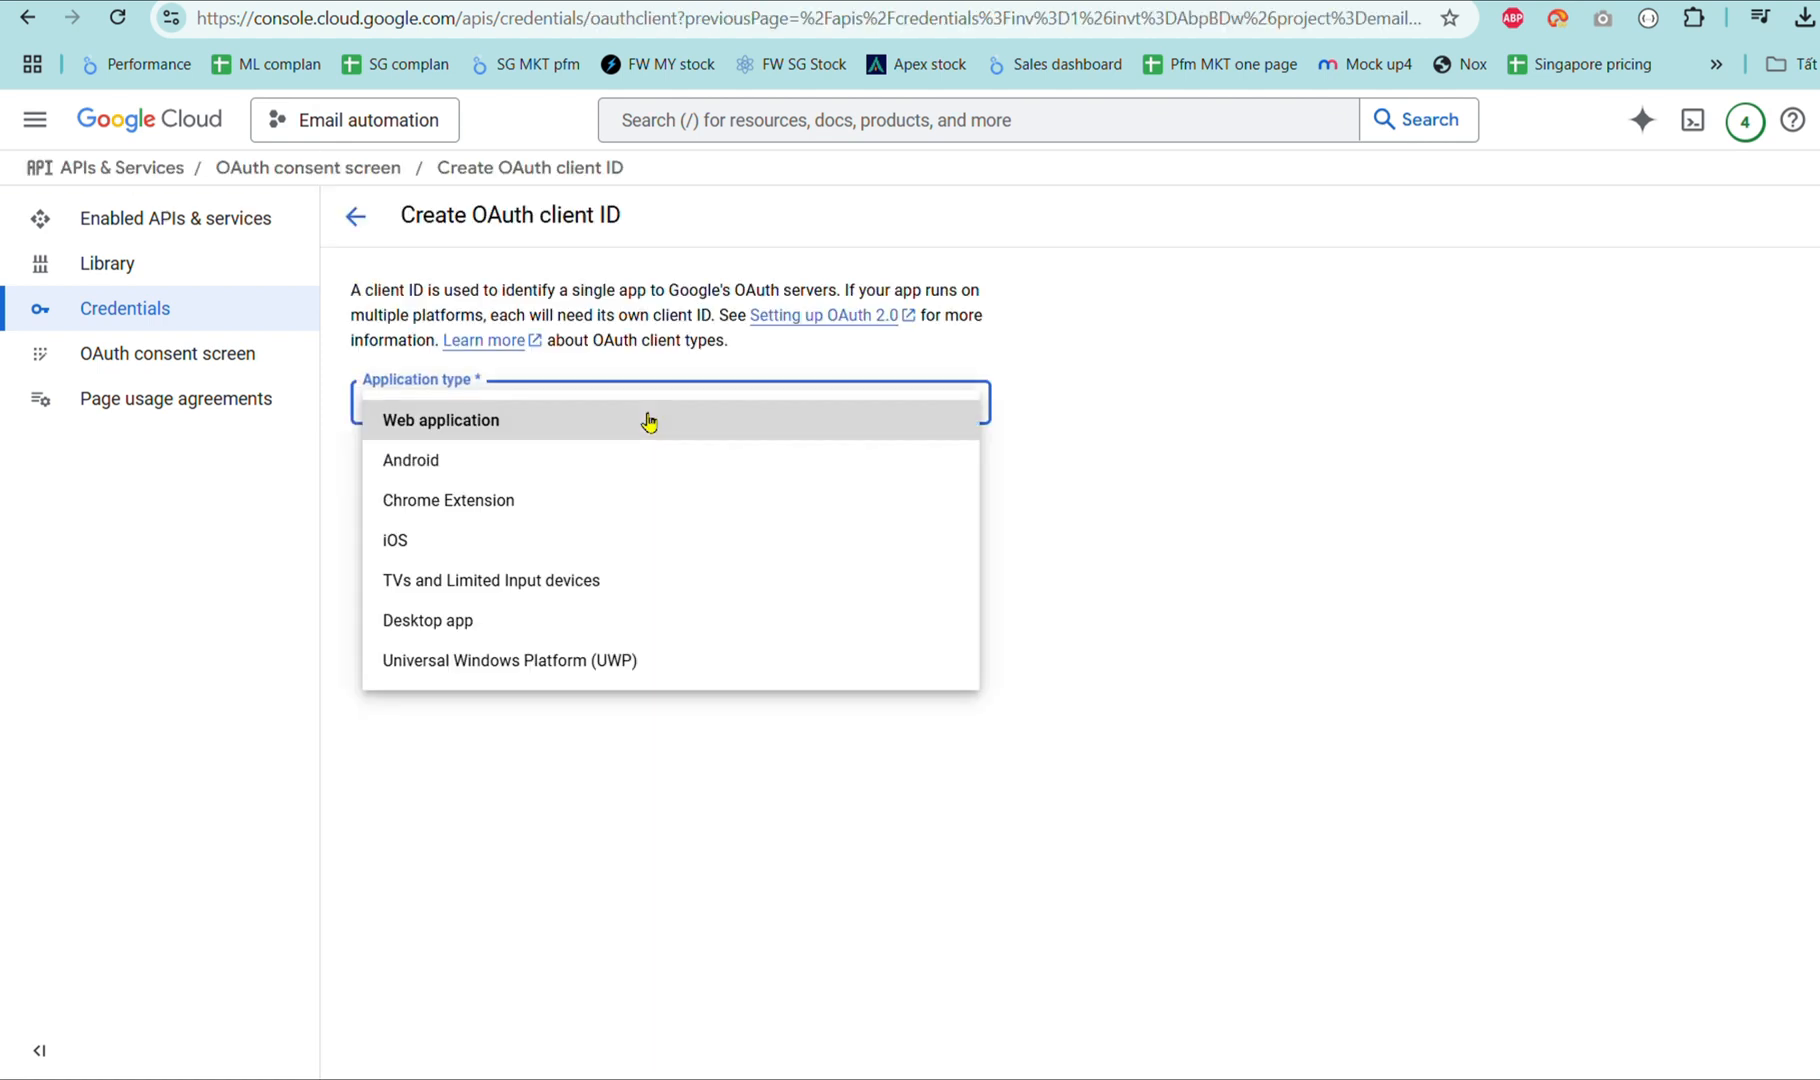
click(649, 422)
click(690, 485)
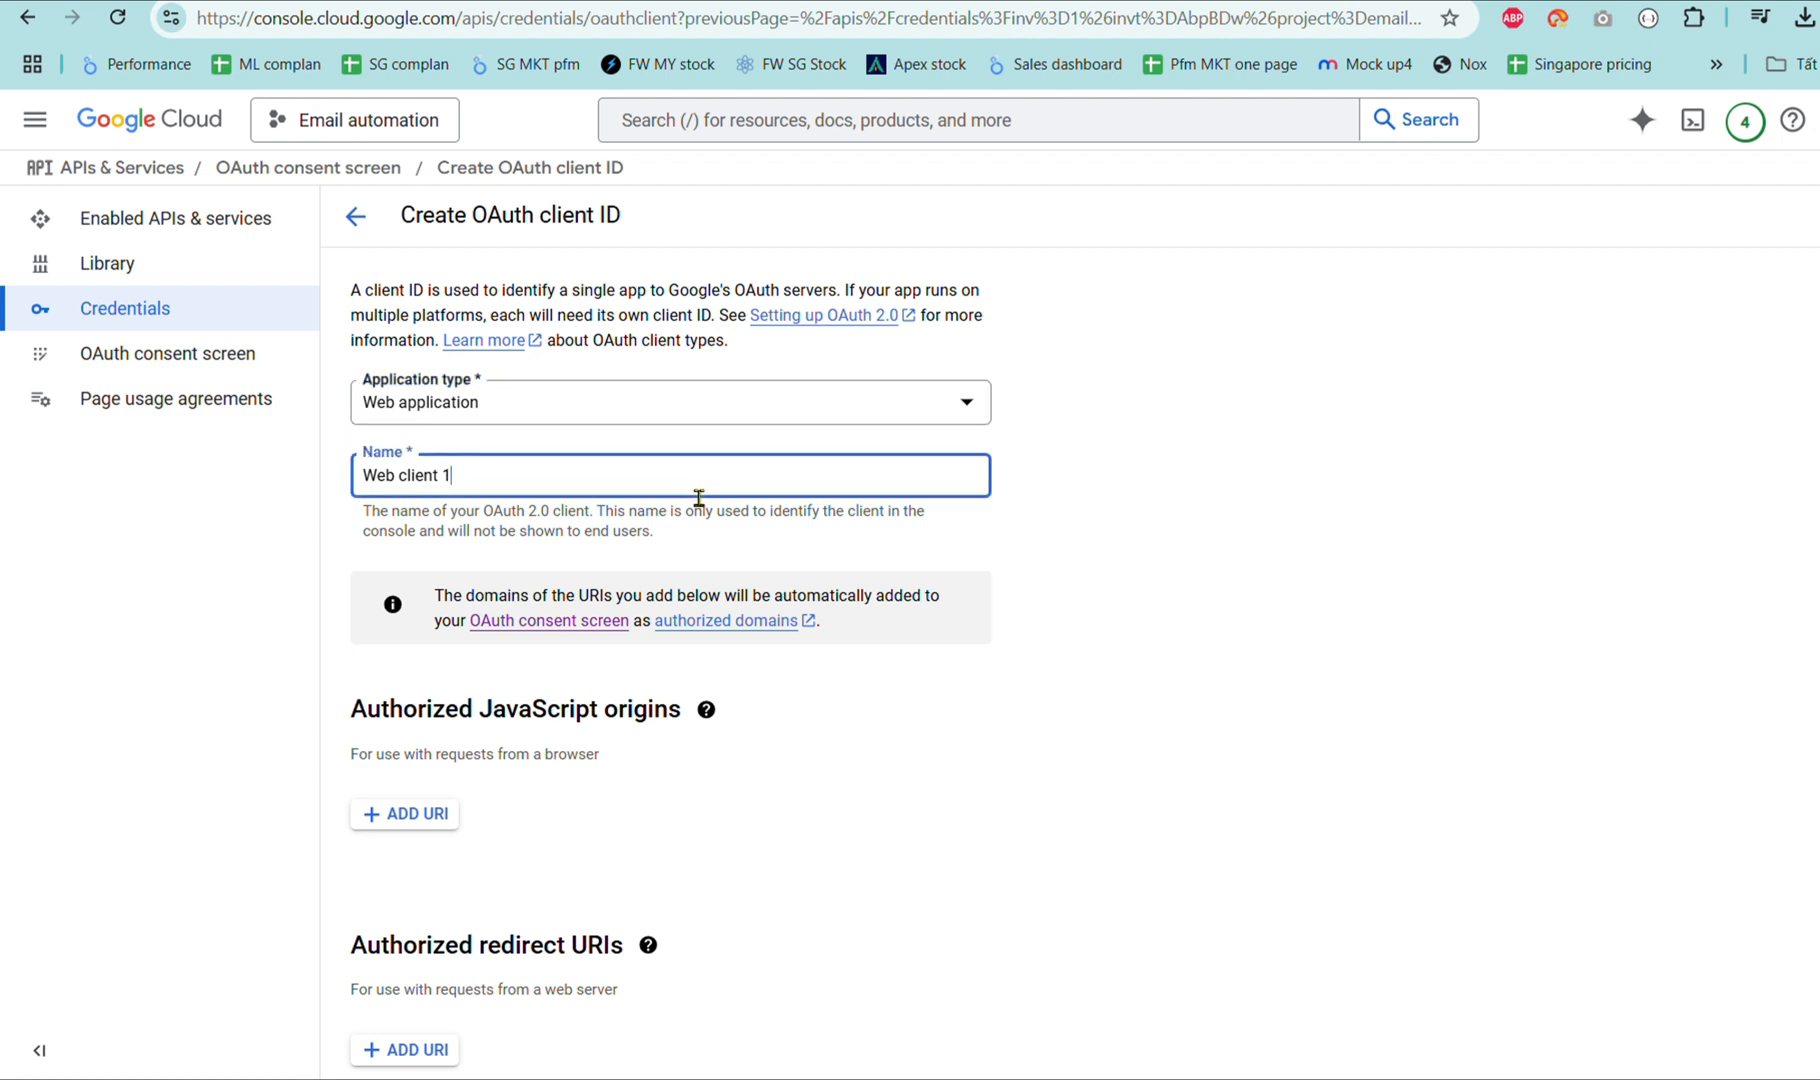
triple_click(544, 473)
text(Email automation)
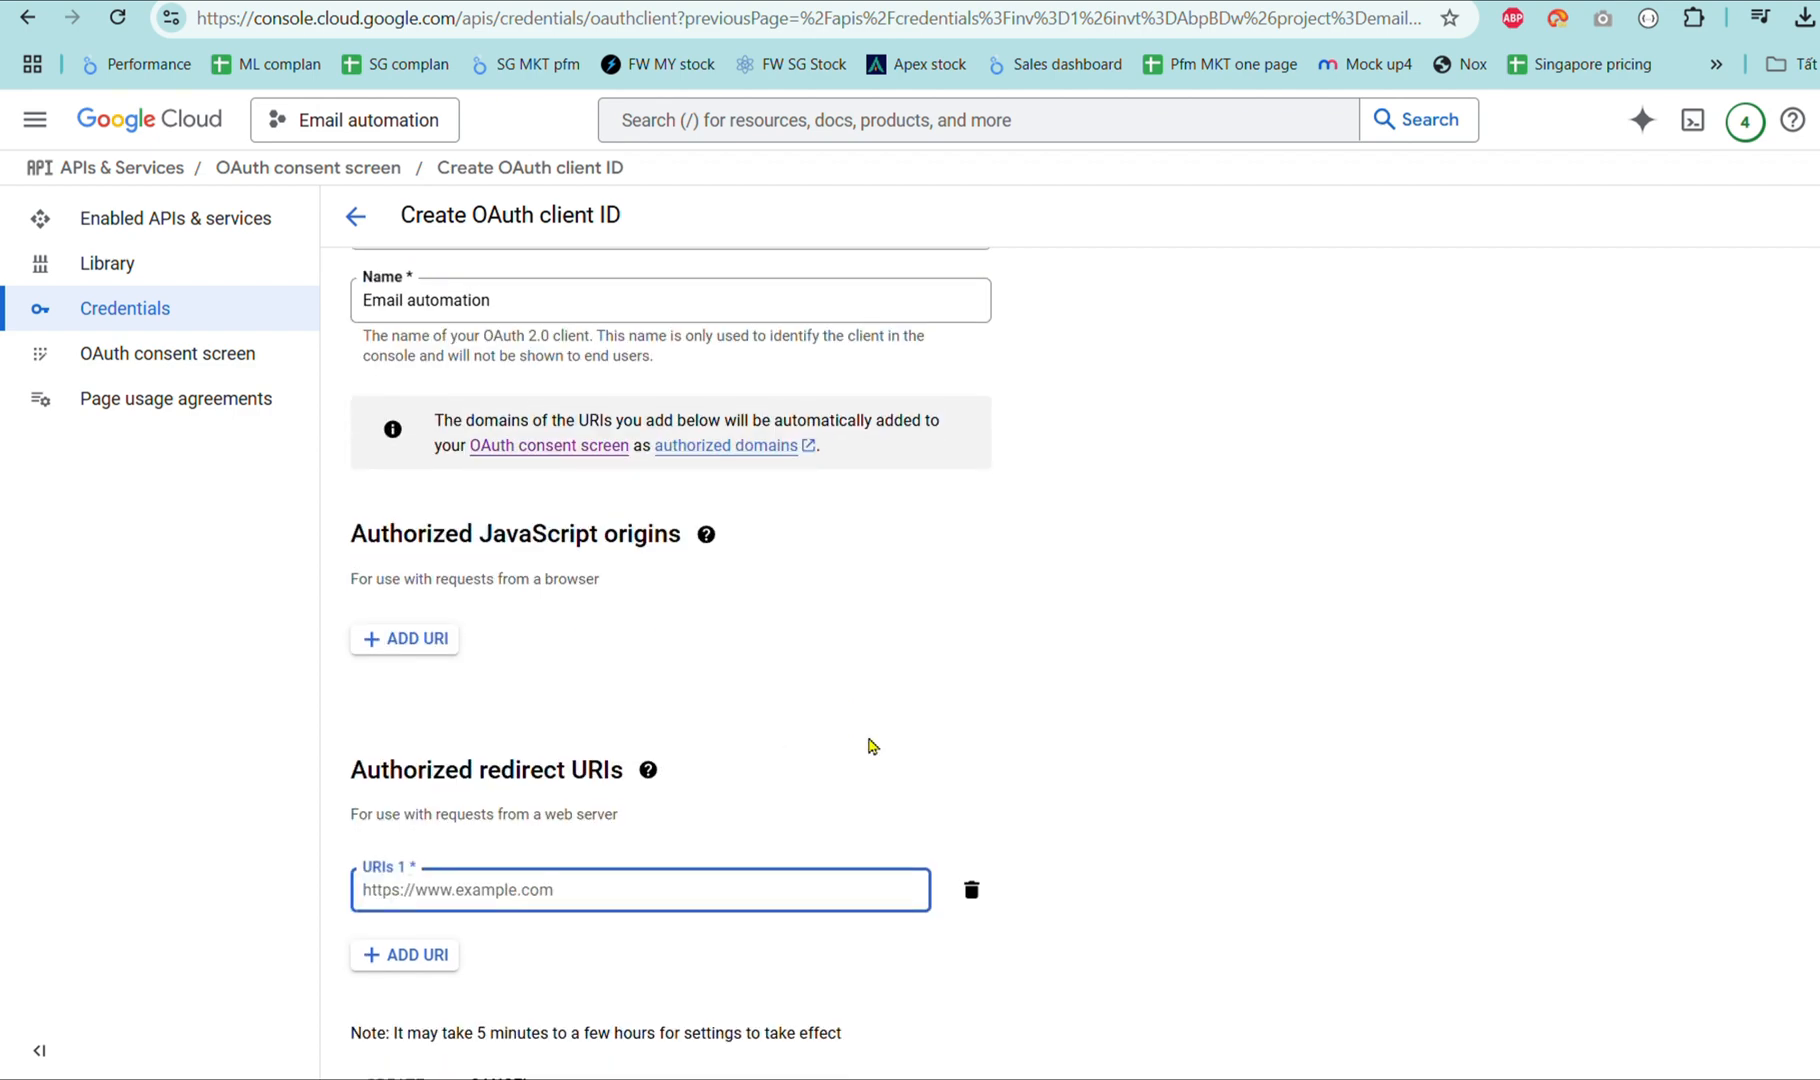
Paste Make's google-restricted redirect URI from the help page into URIs 1 and create the client.
key(ctrl+Tab)
drag(687, 575, 1066, 580)
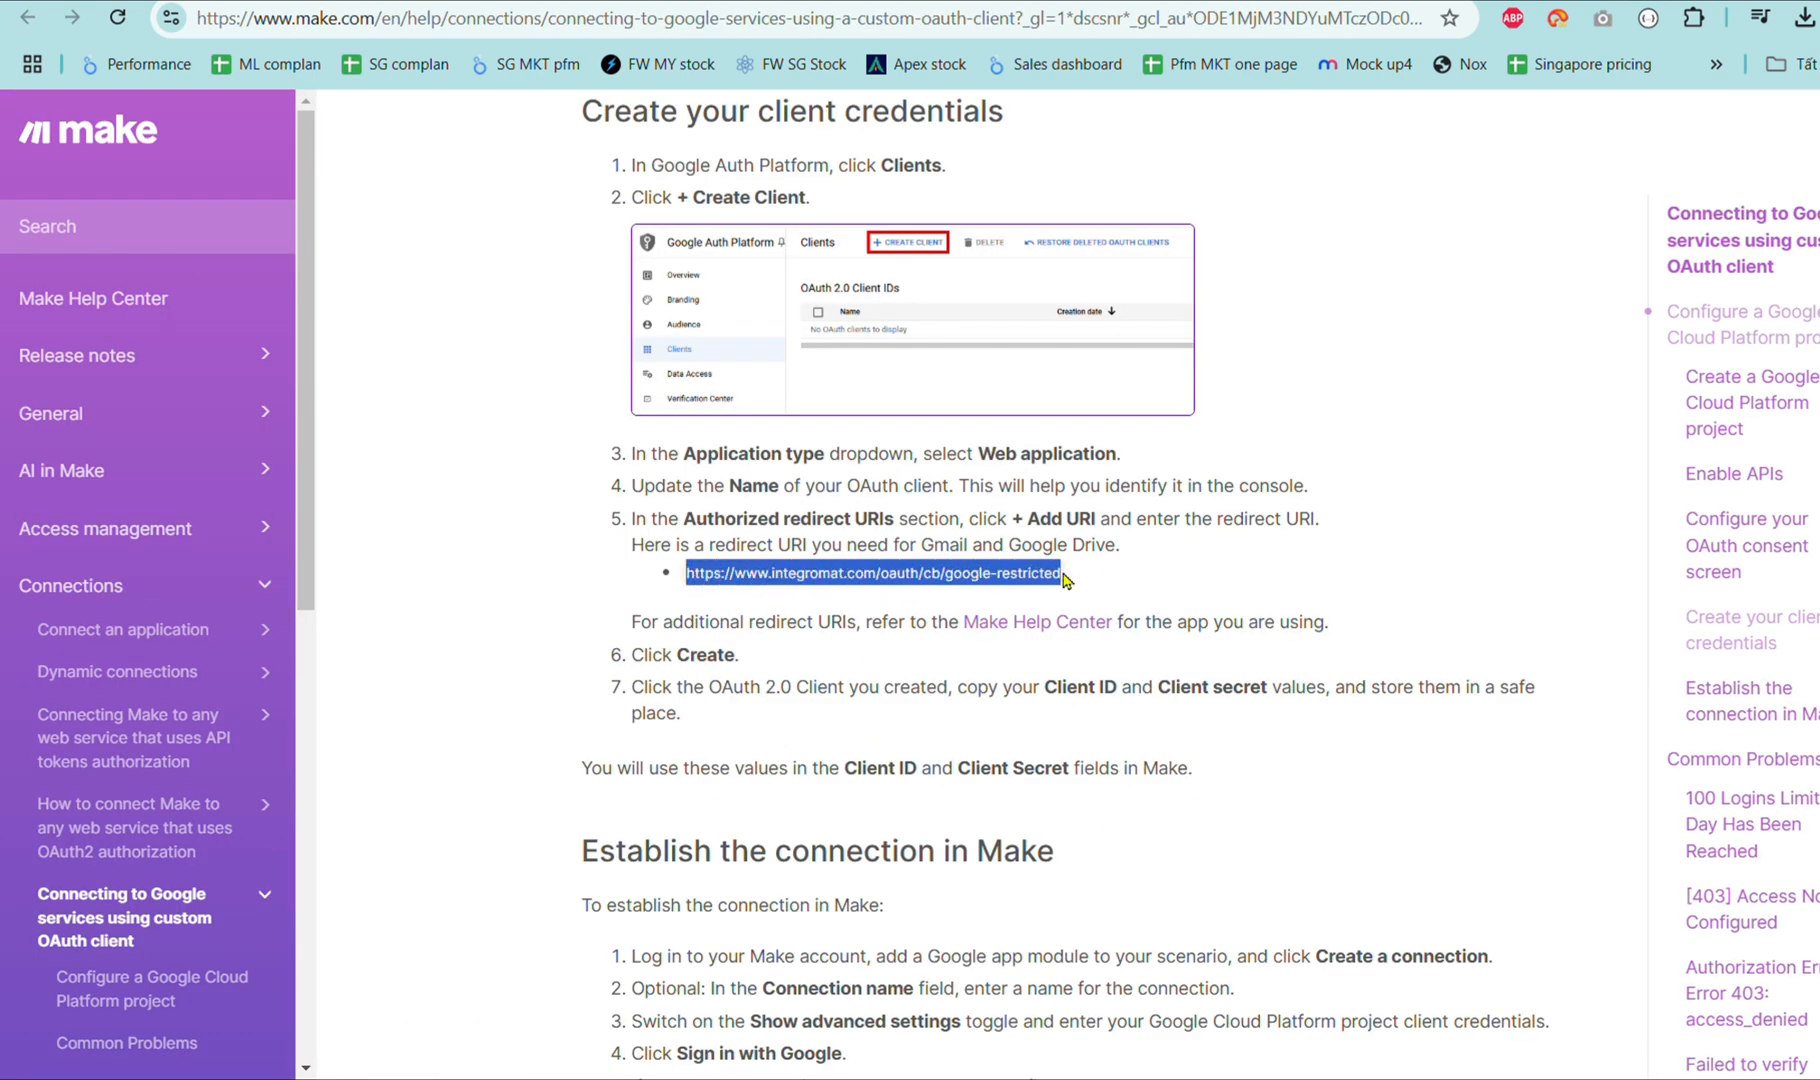
key(ctrl+c)
key(ctrl+shift+Tab)
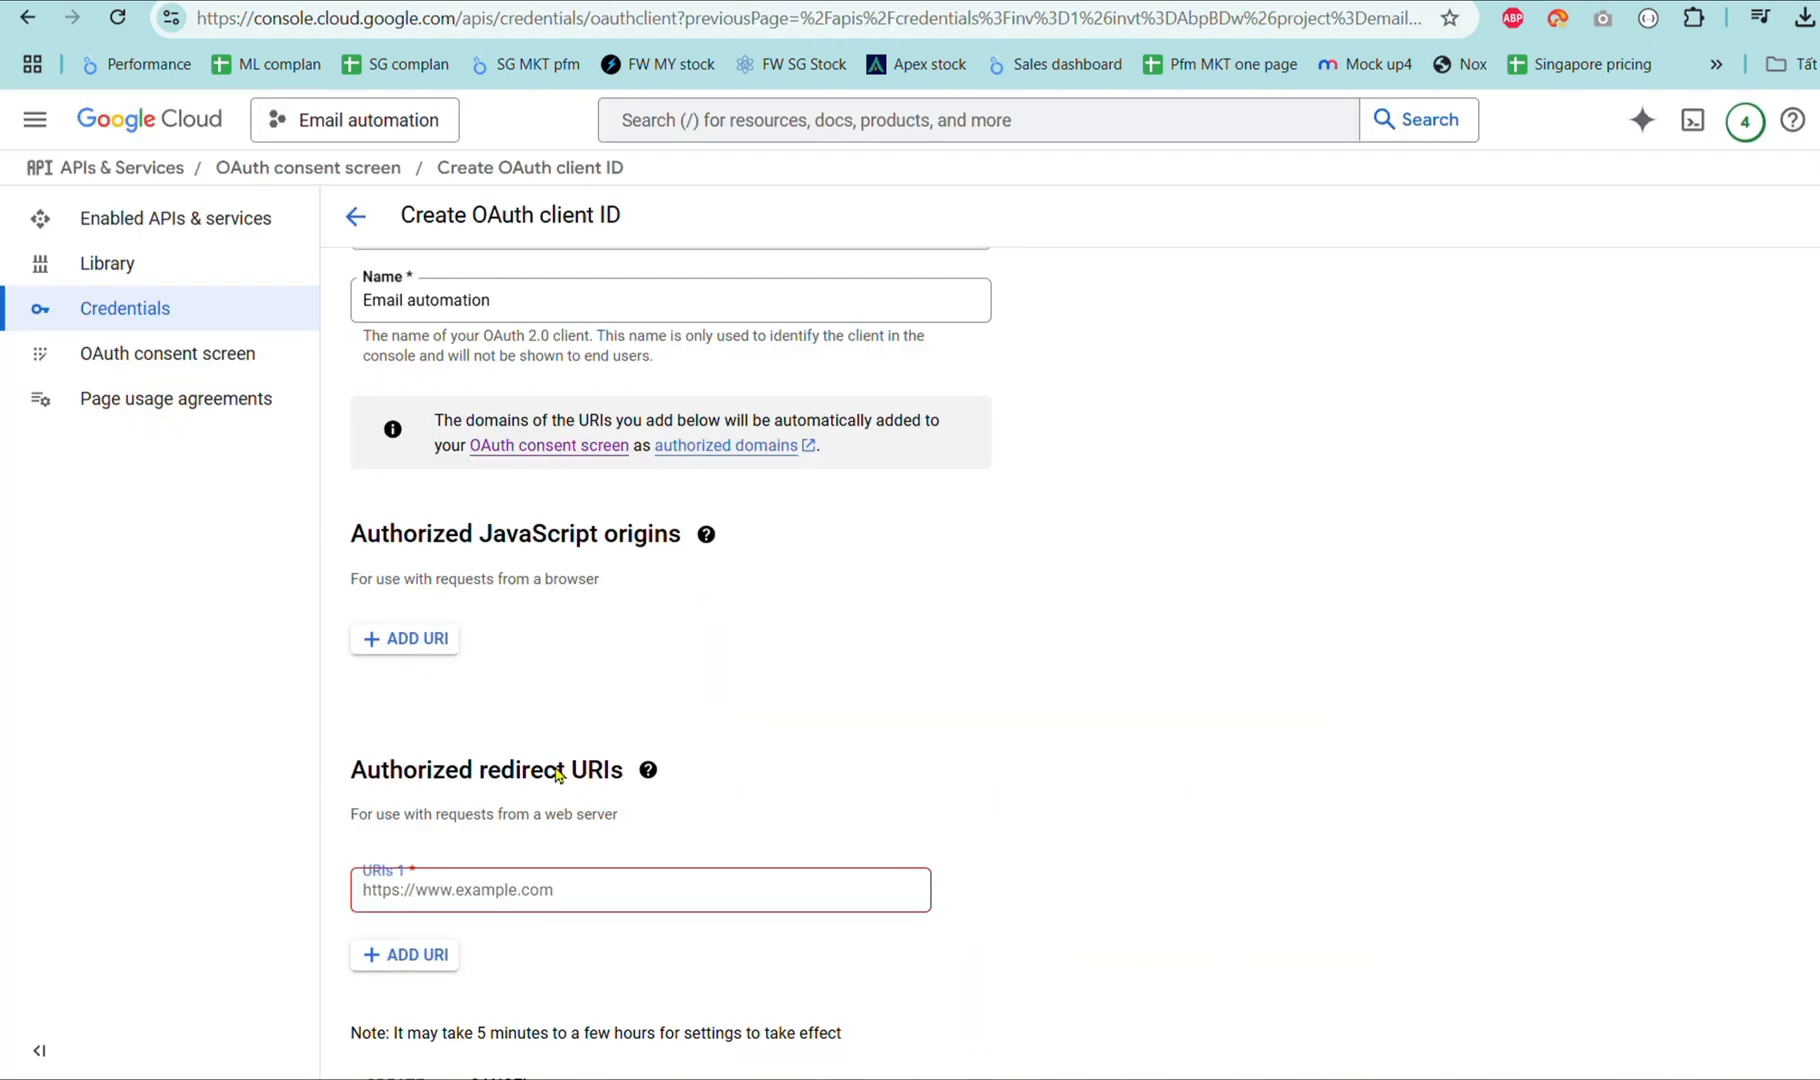
click(564, 905)
key(ctrl+v)
scroll(564, 908, down, 1)
click(402, 1030)
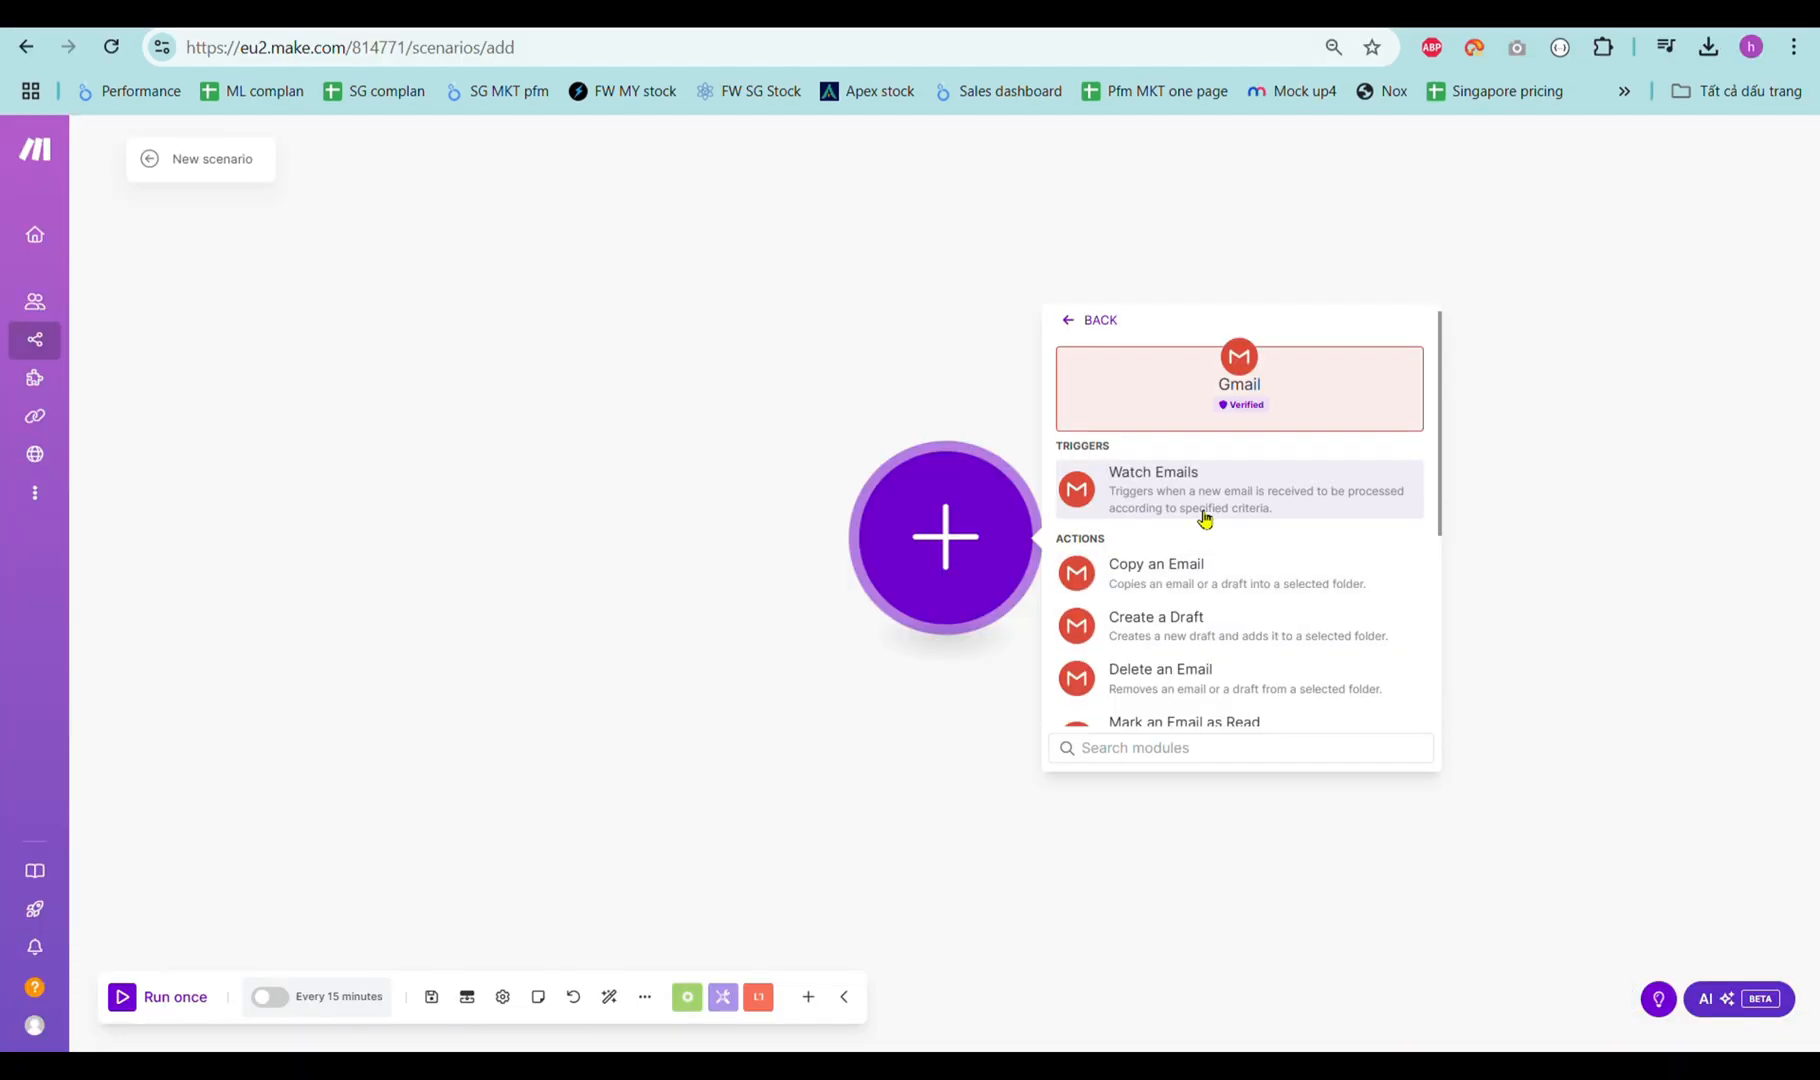
click(1197, 492)
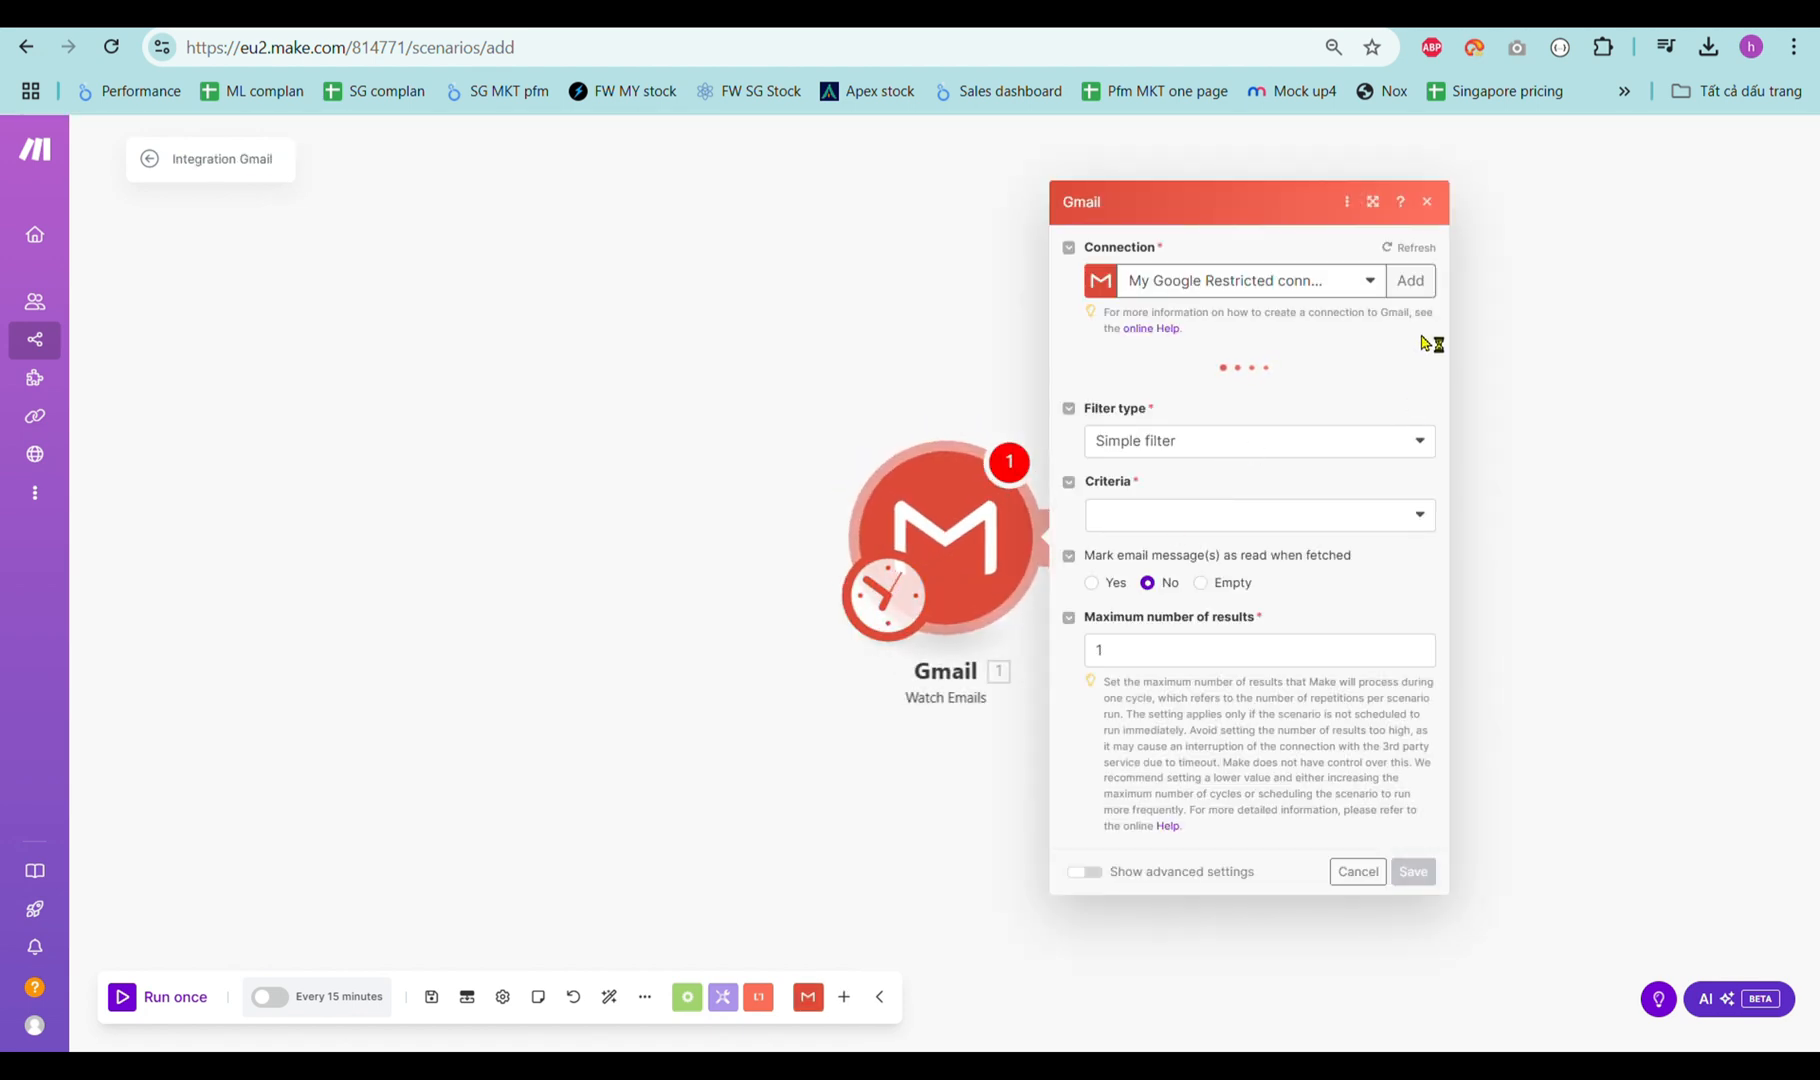
Create a Gmail connection with the custom Client ID and Client Secret in advanced settings, then sign in with Google.
click(1410, 281)
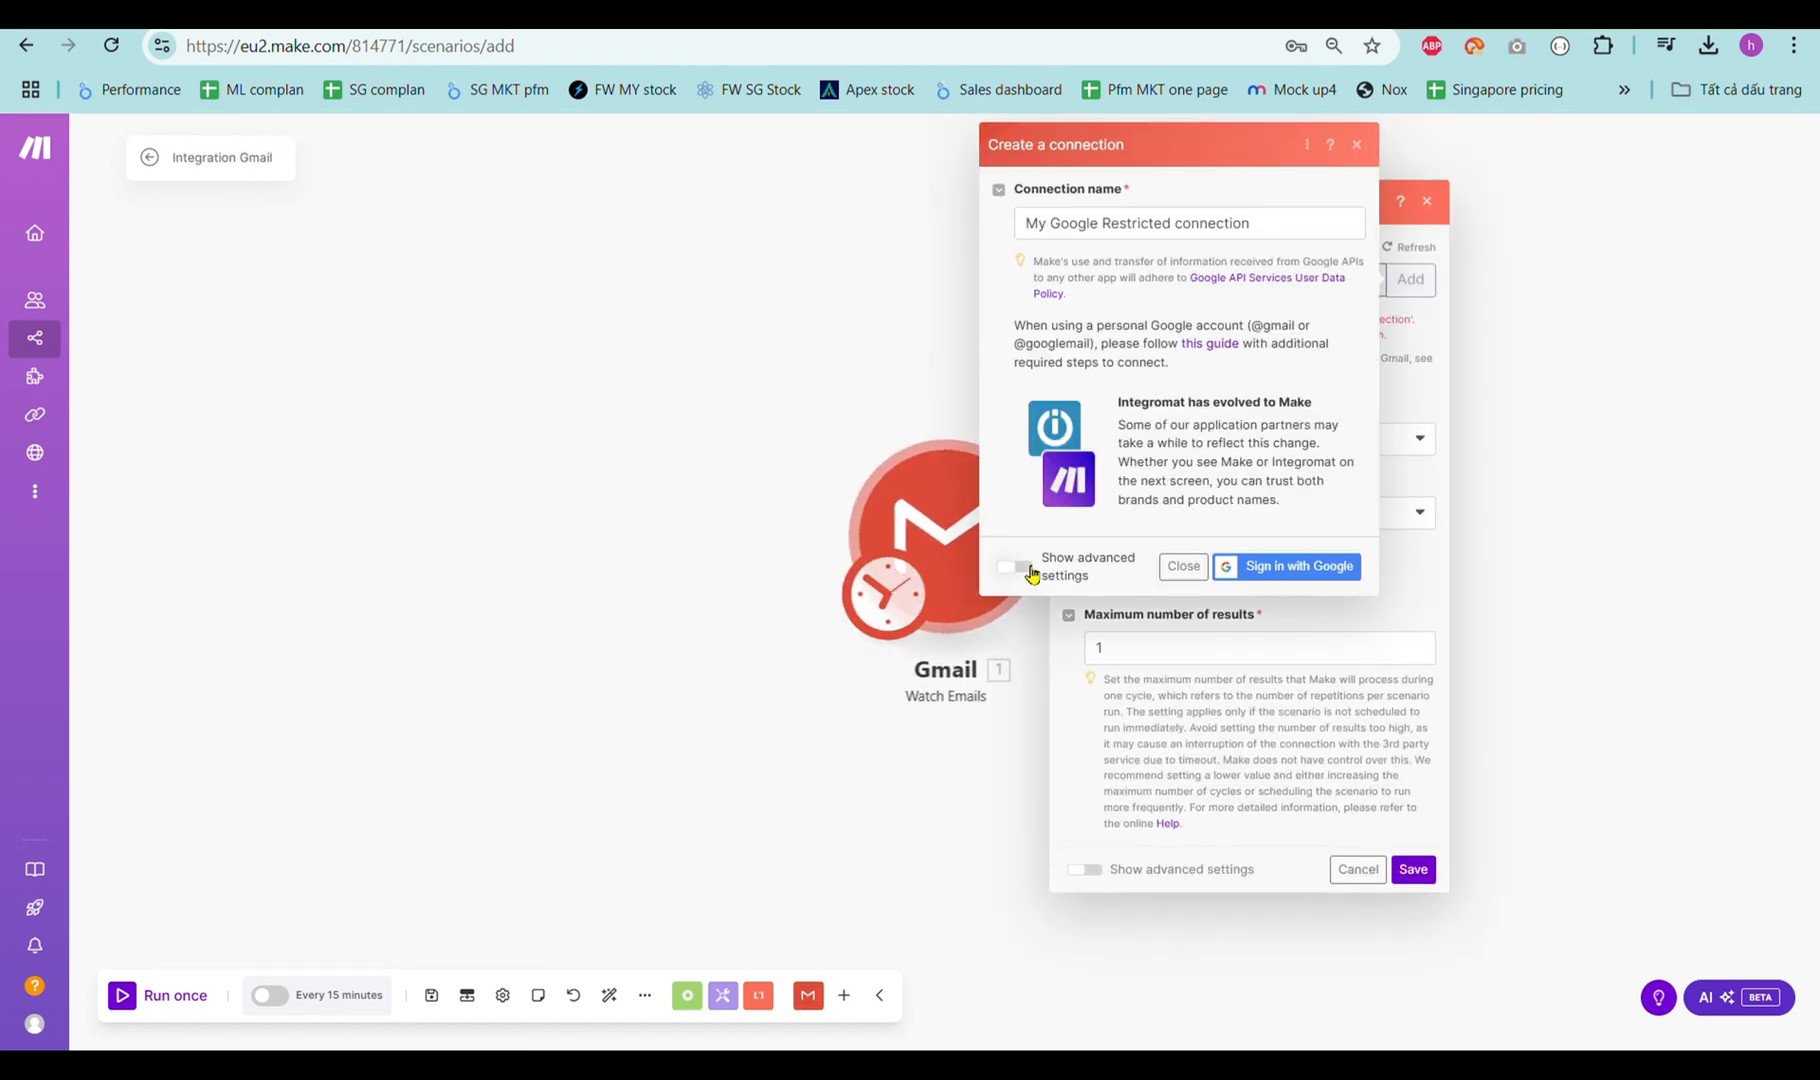
click(1022, 570)
click(1133, 430)
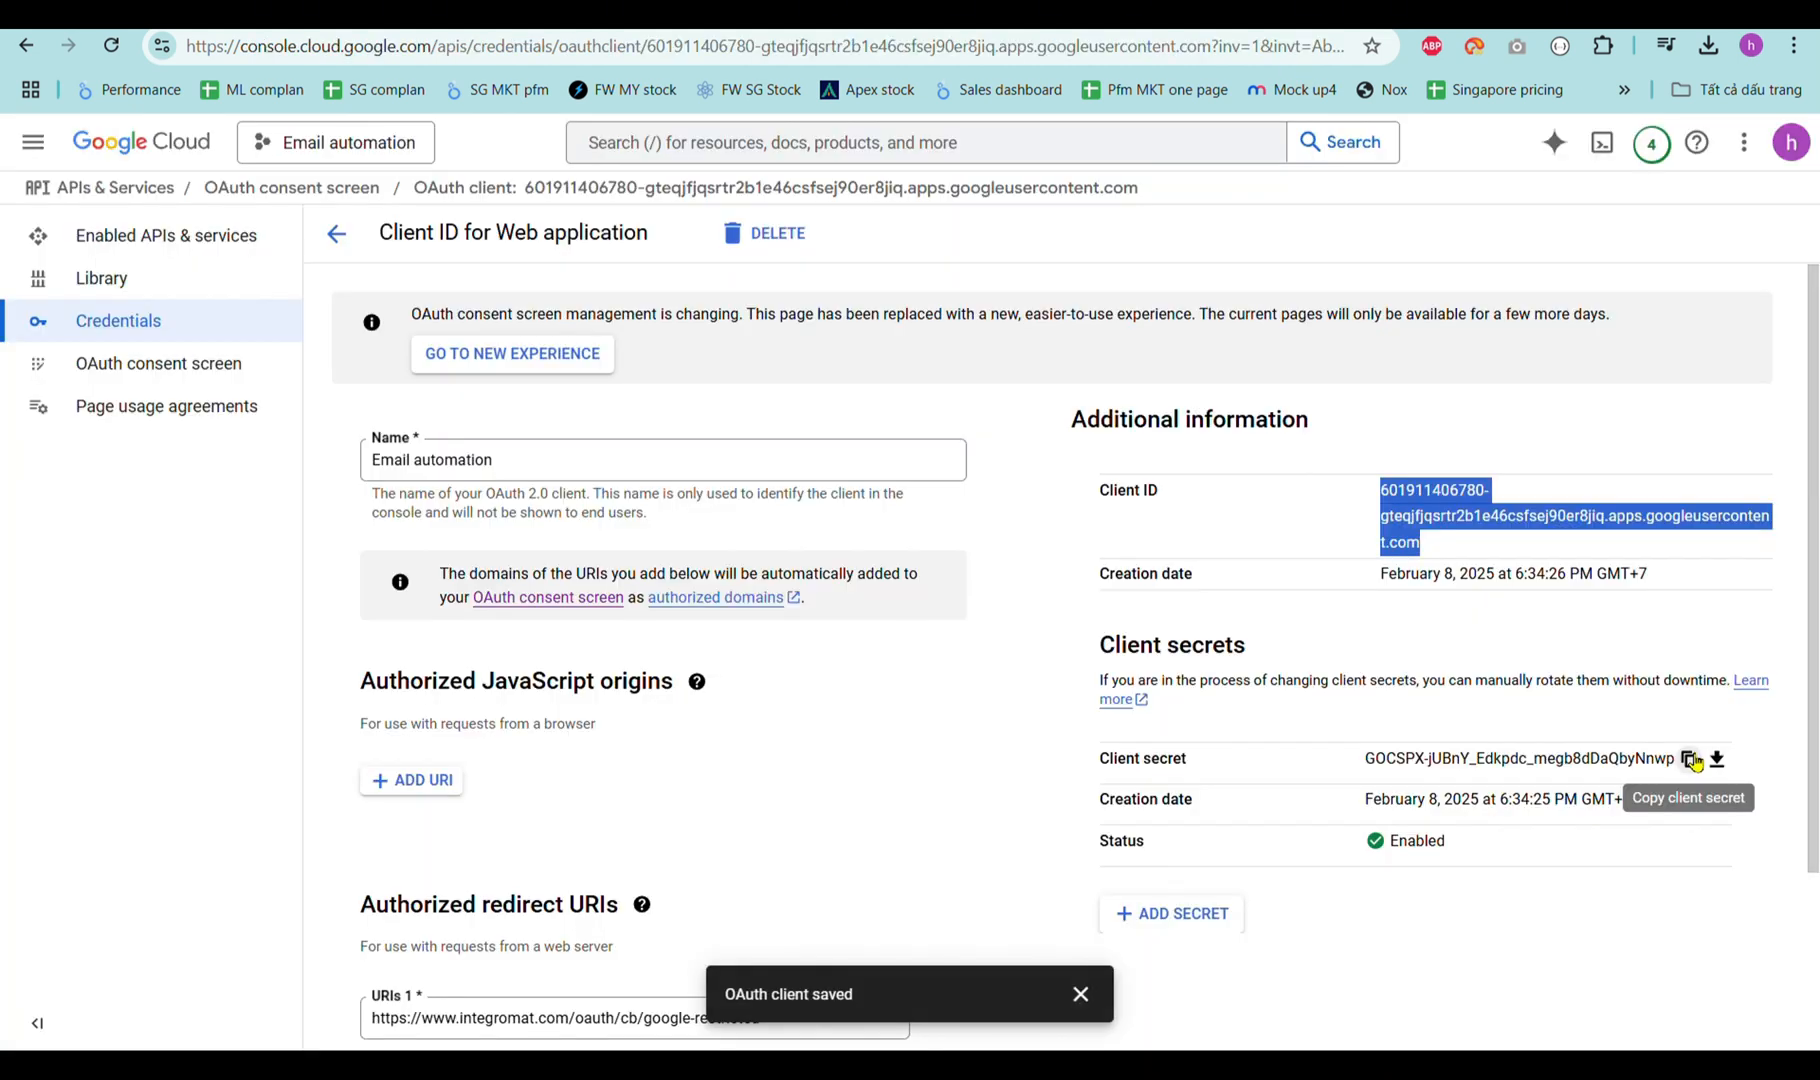
key(ctrl+v)
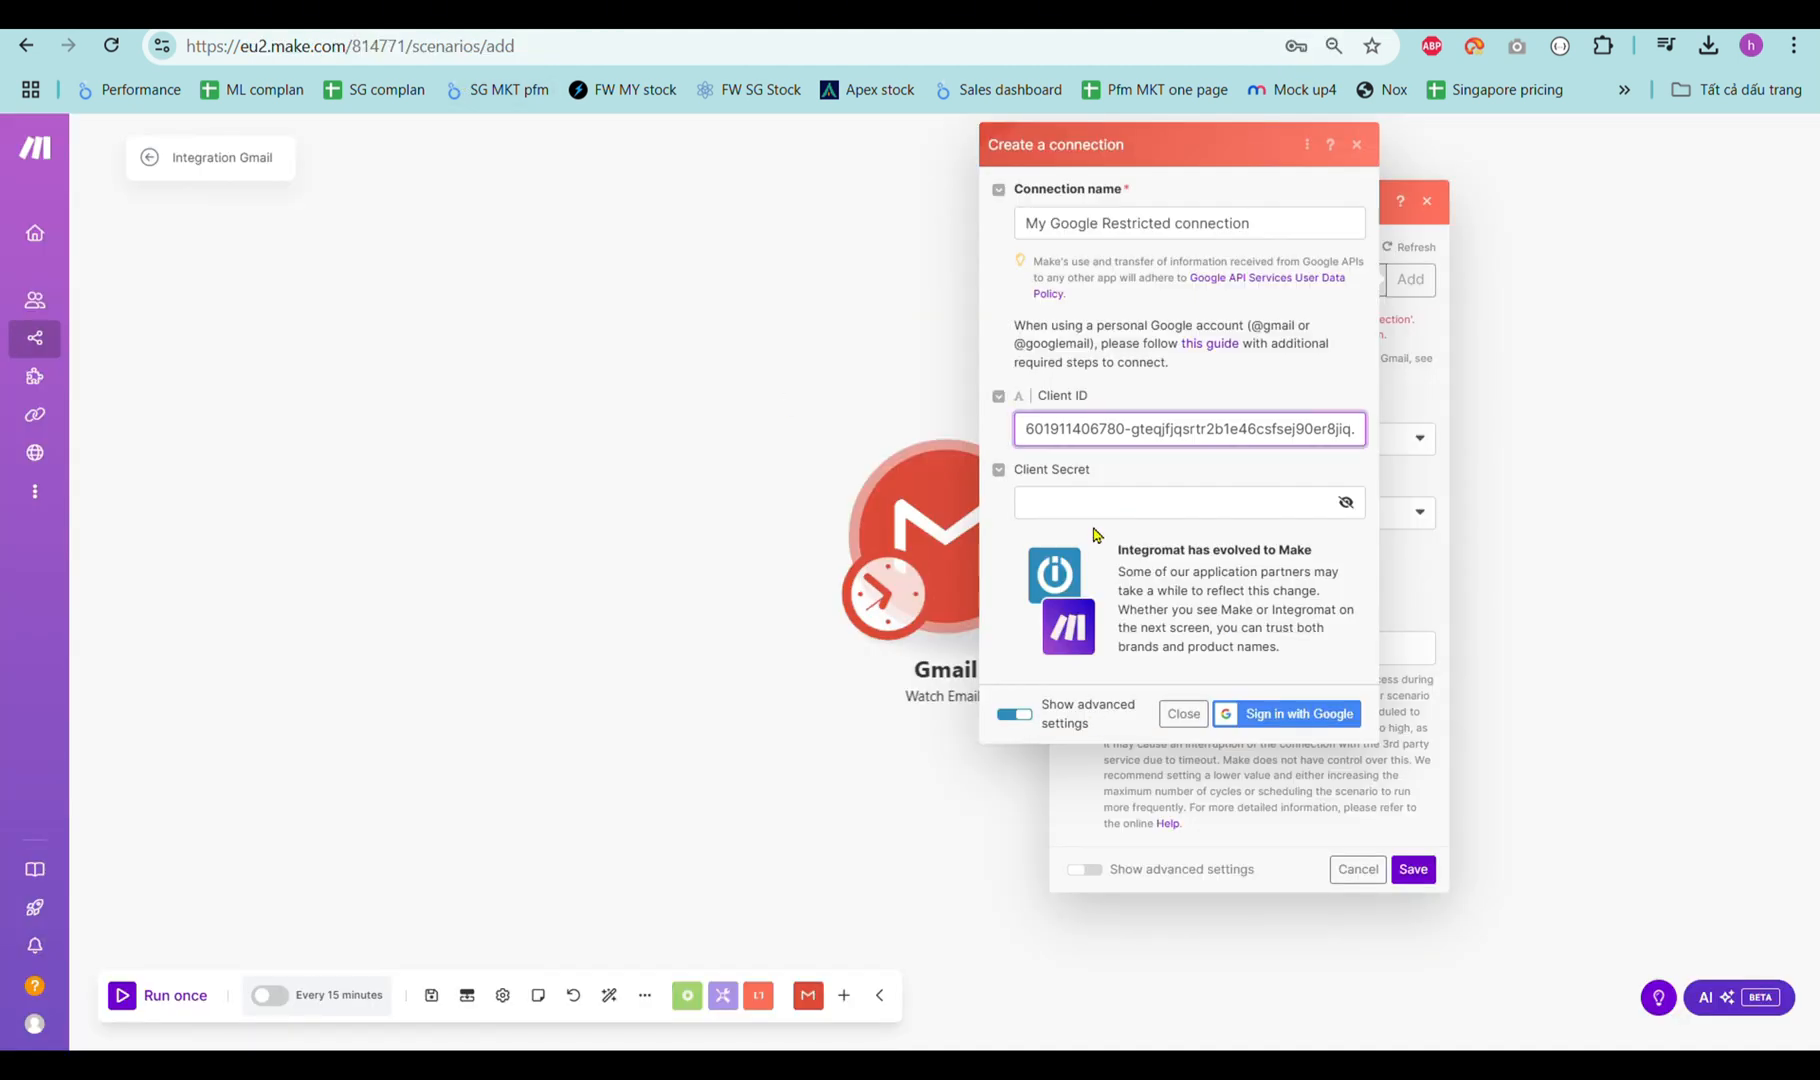
click(1101, 516)
key(ctrl+v)
click(1286, 713)
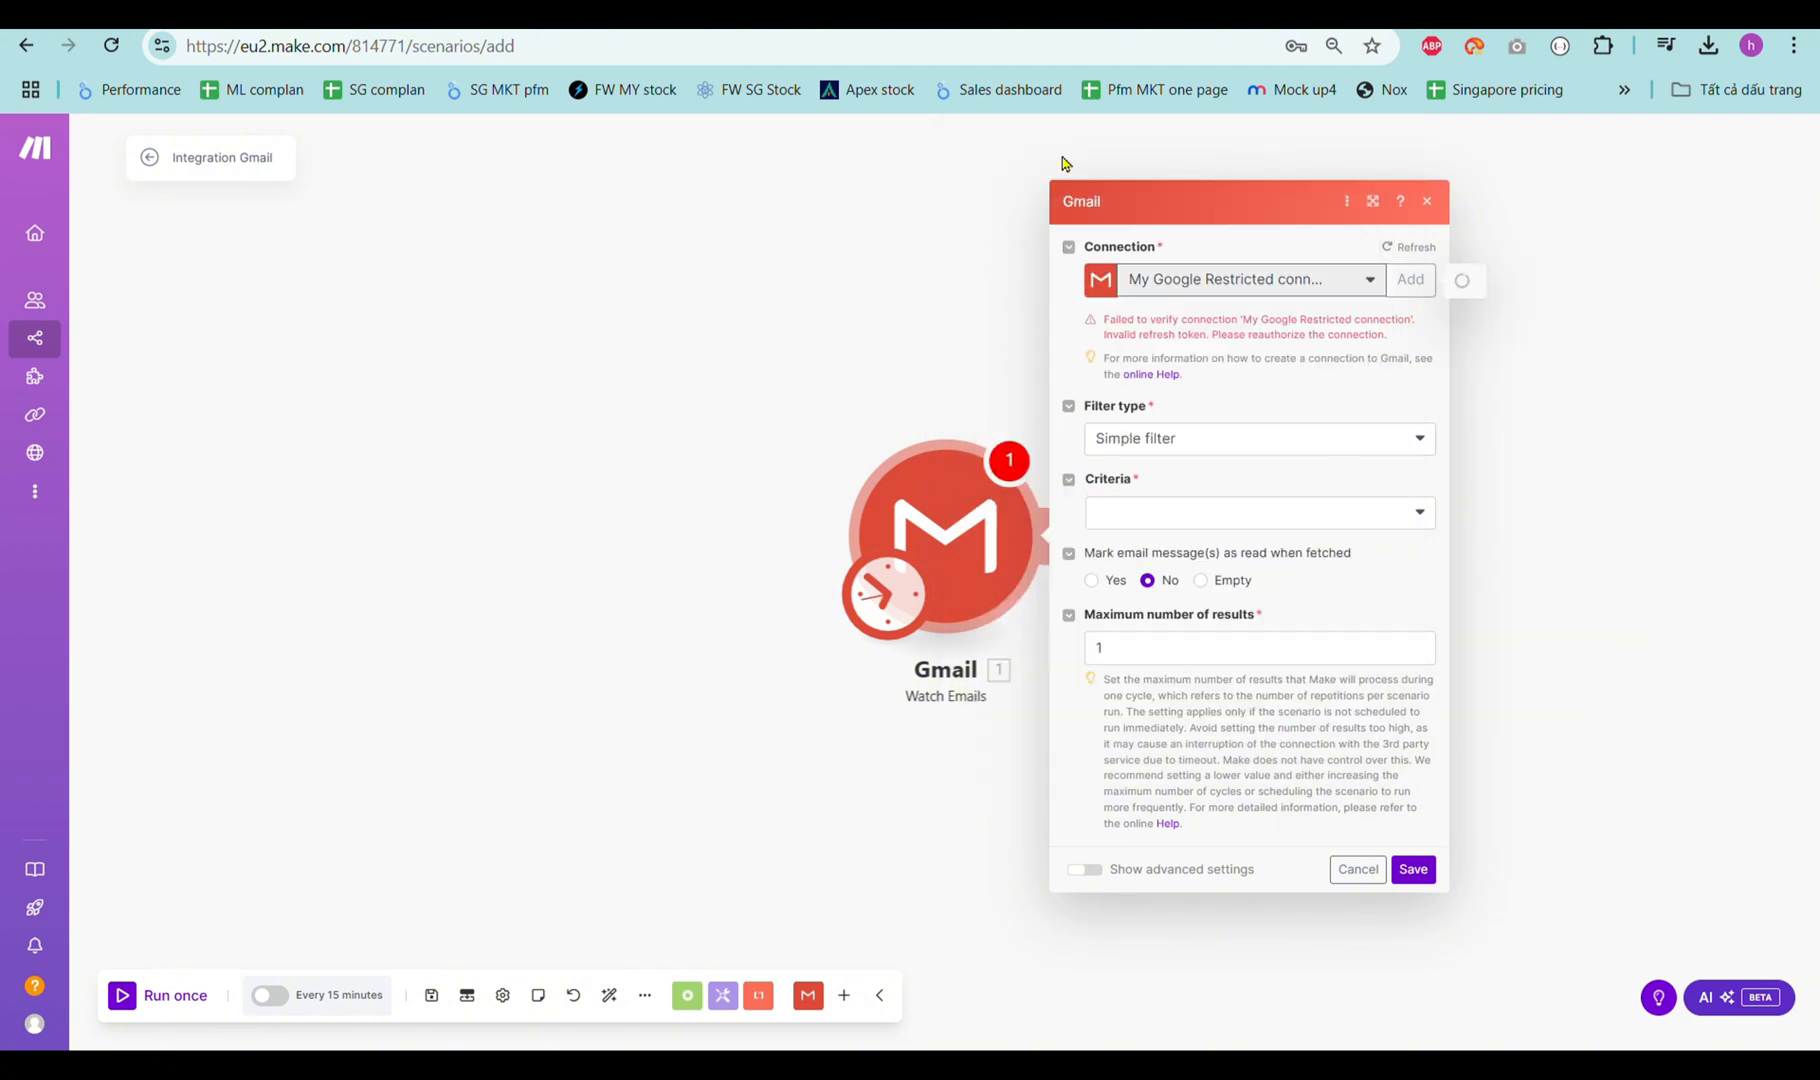
Choose the email criteria, save the module, and confirm where the trigger starts reading emails.
click(1262, 516)
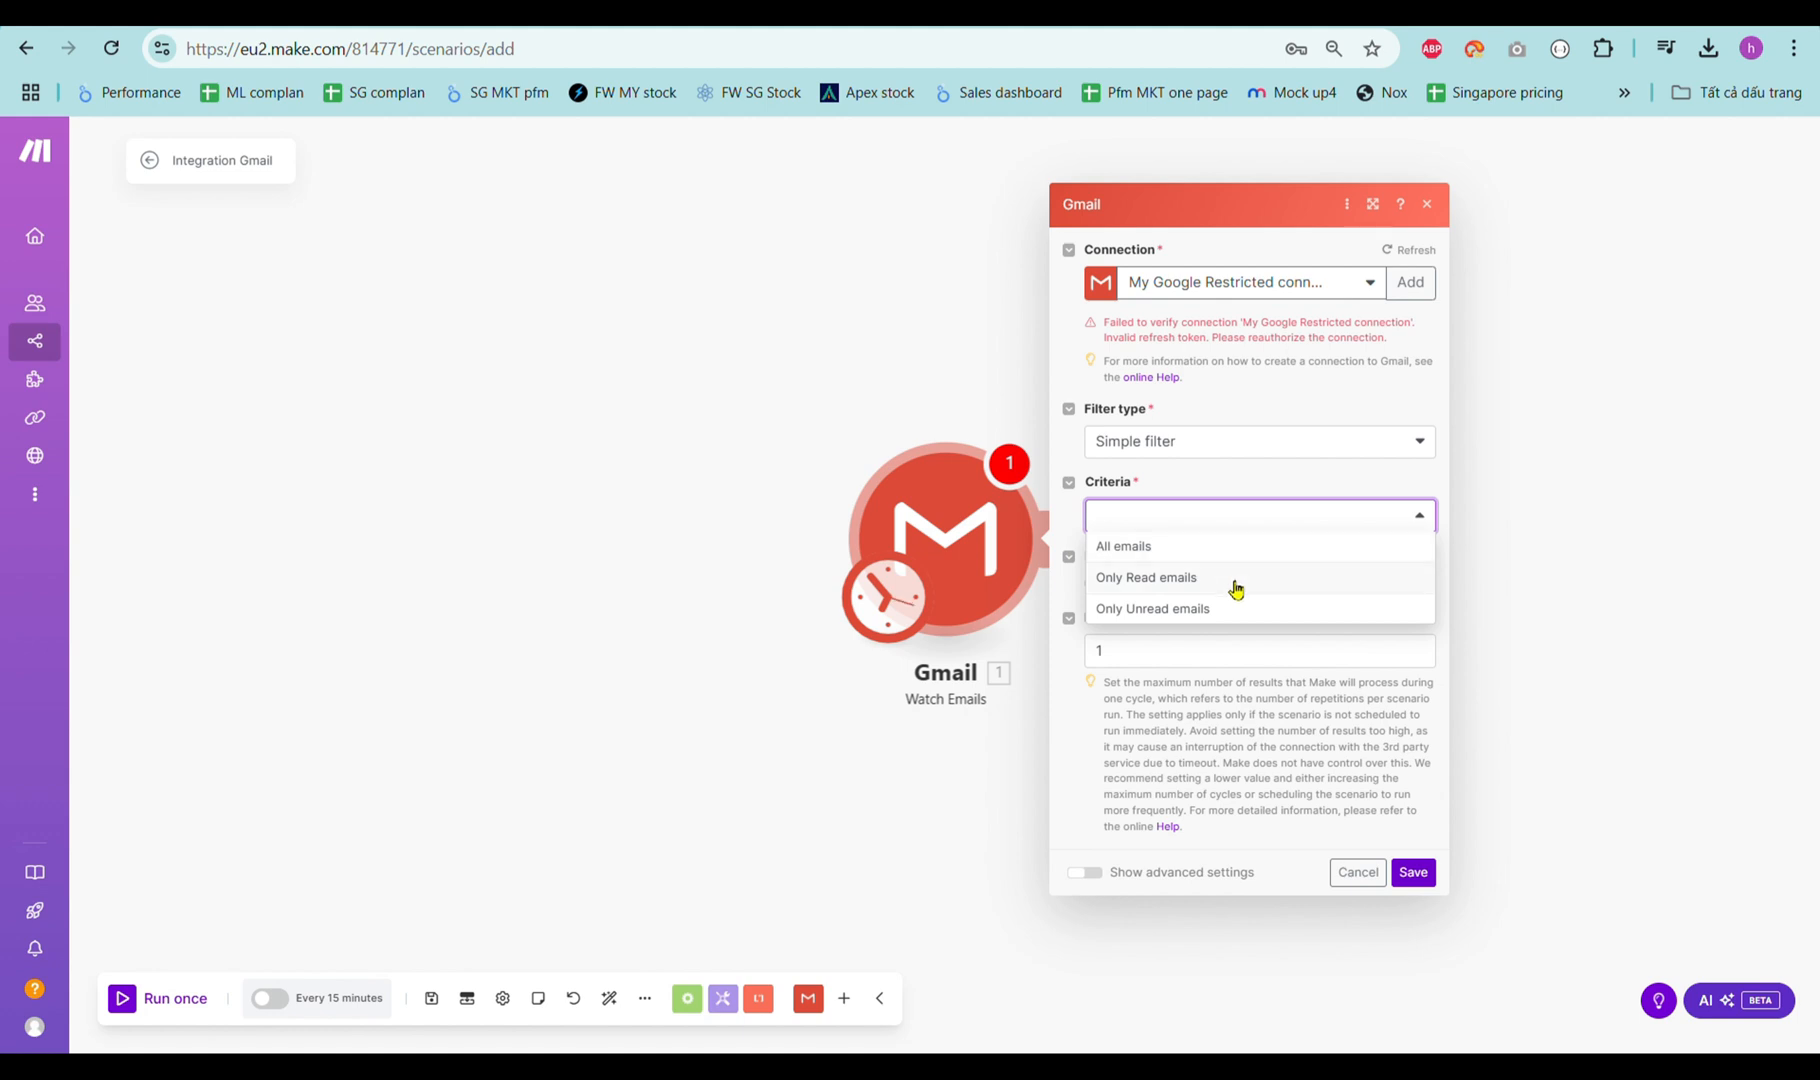
click(1236, 588)
click(1416, 871)
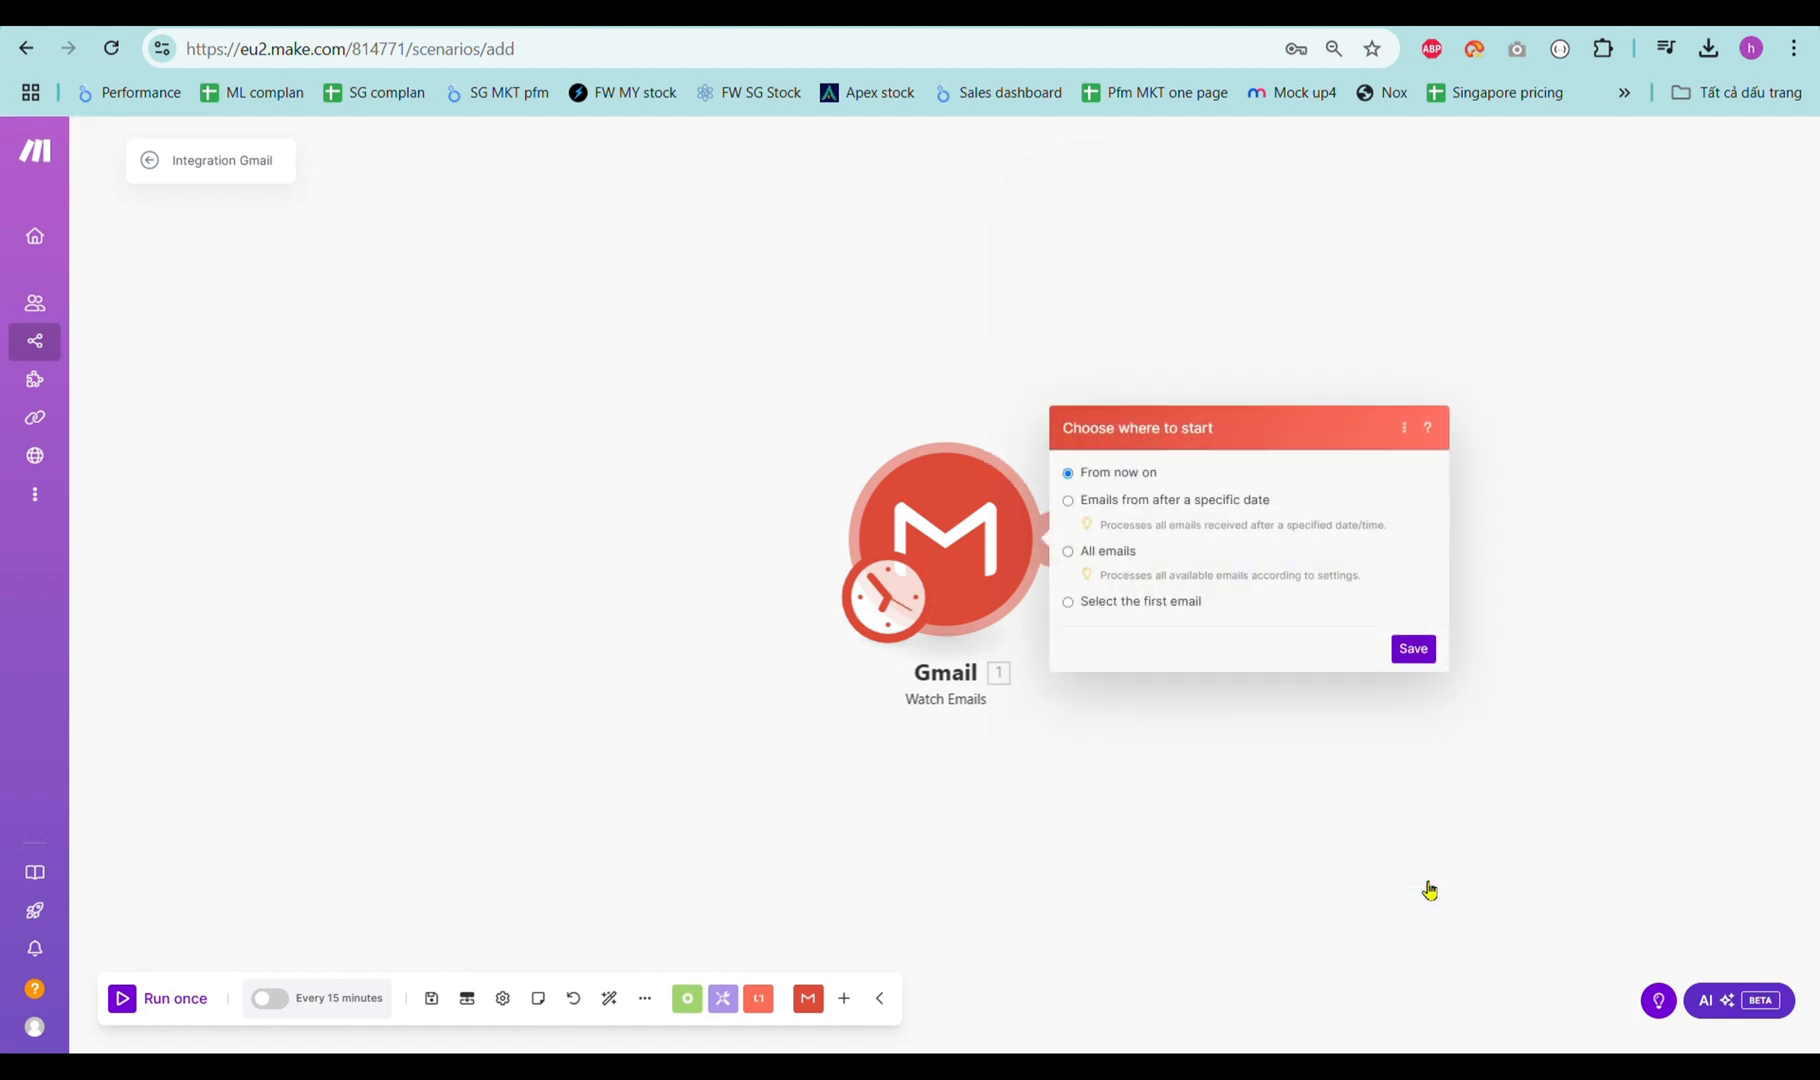
click(1413, 652)
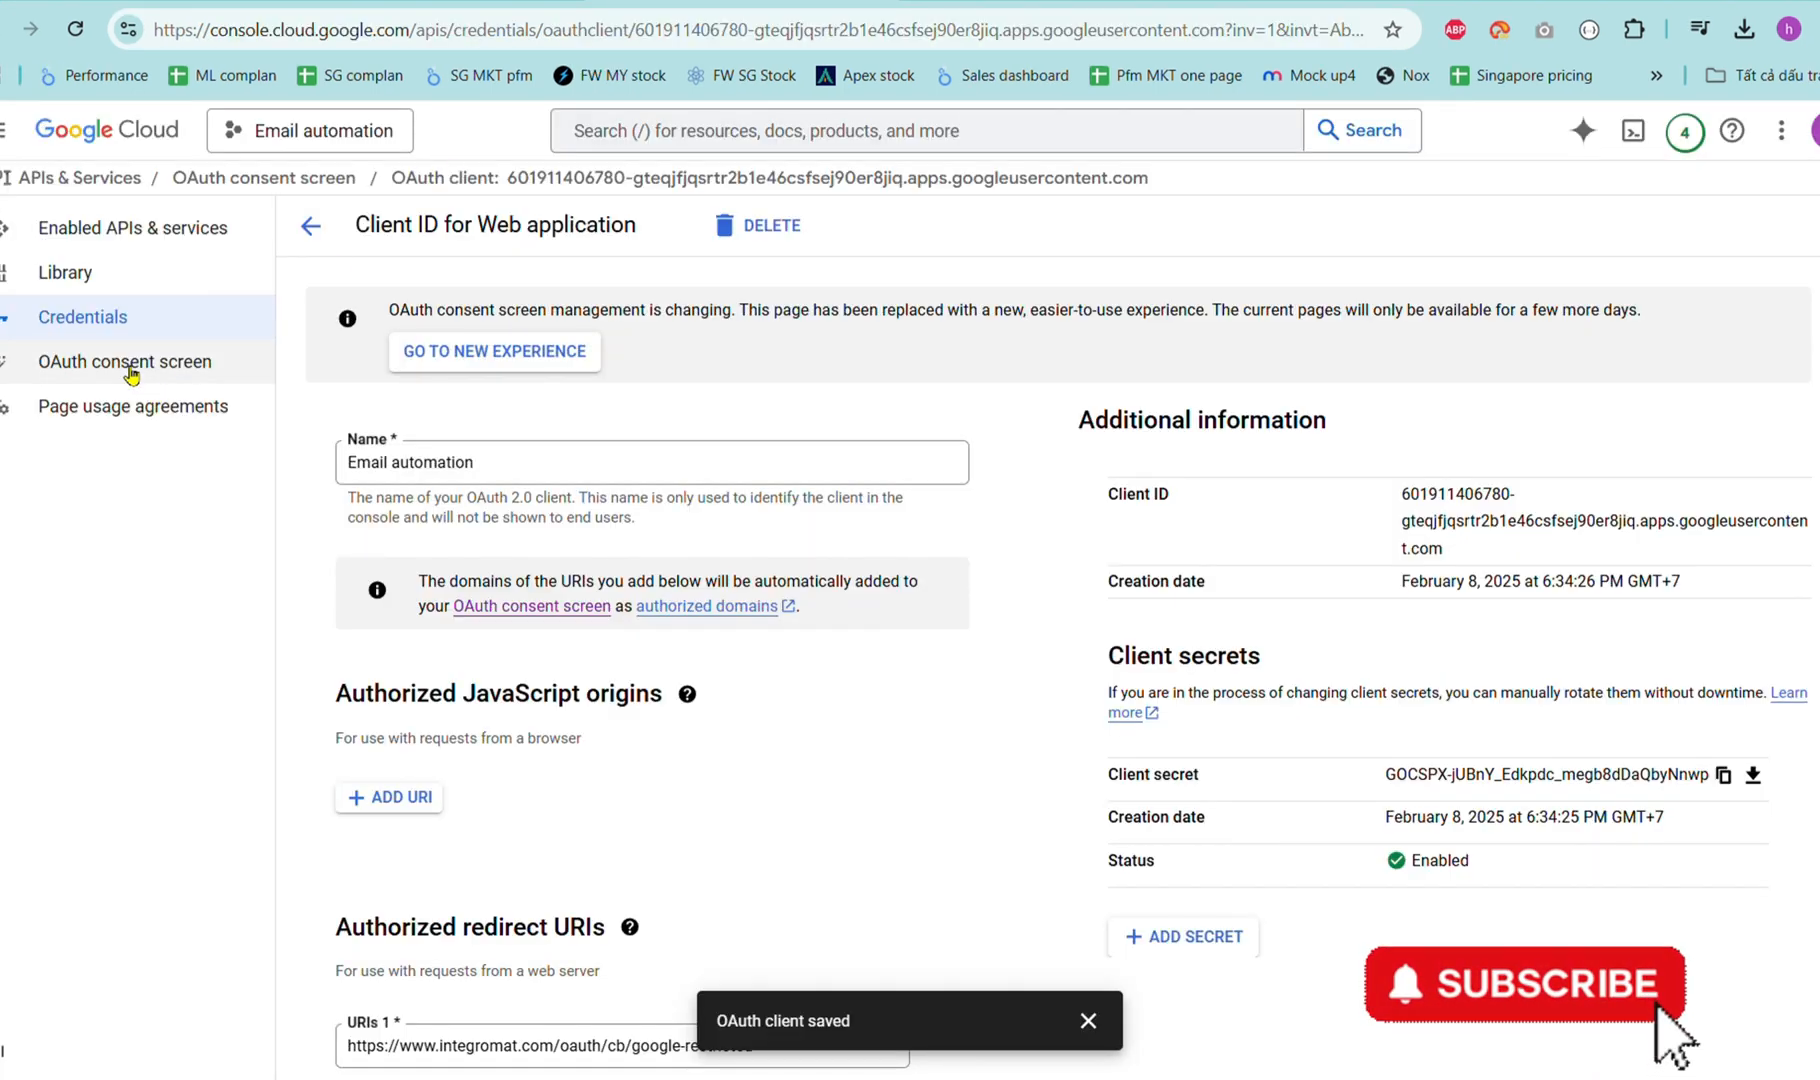
Push the email automation OAuth consent-screen app to production status from the OAuth consent screen page.
click(130, 368)
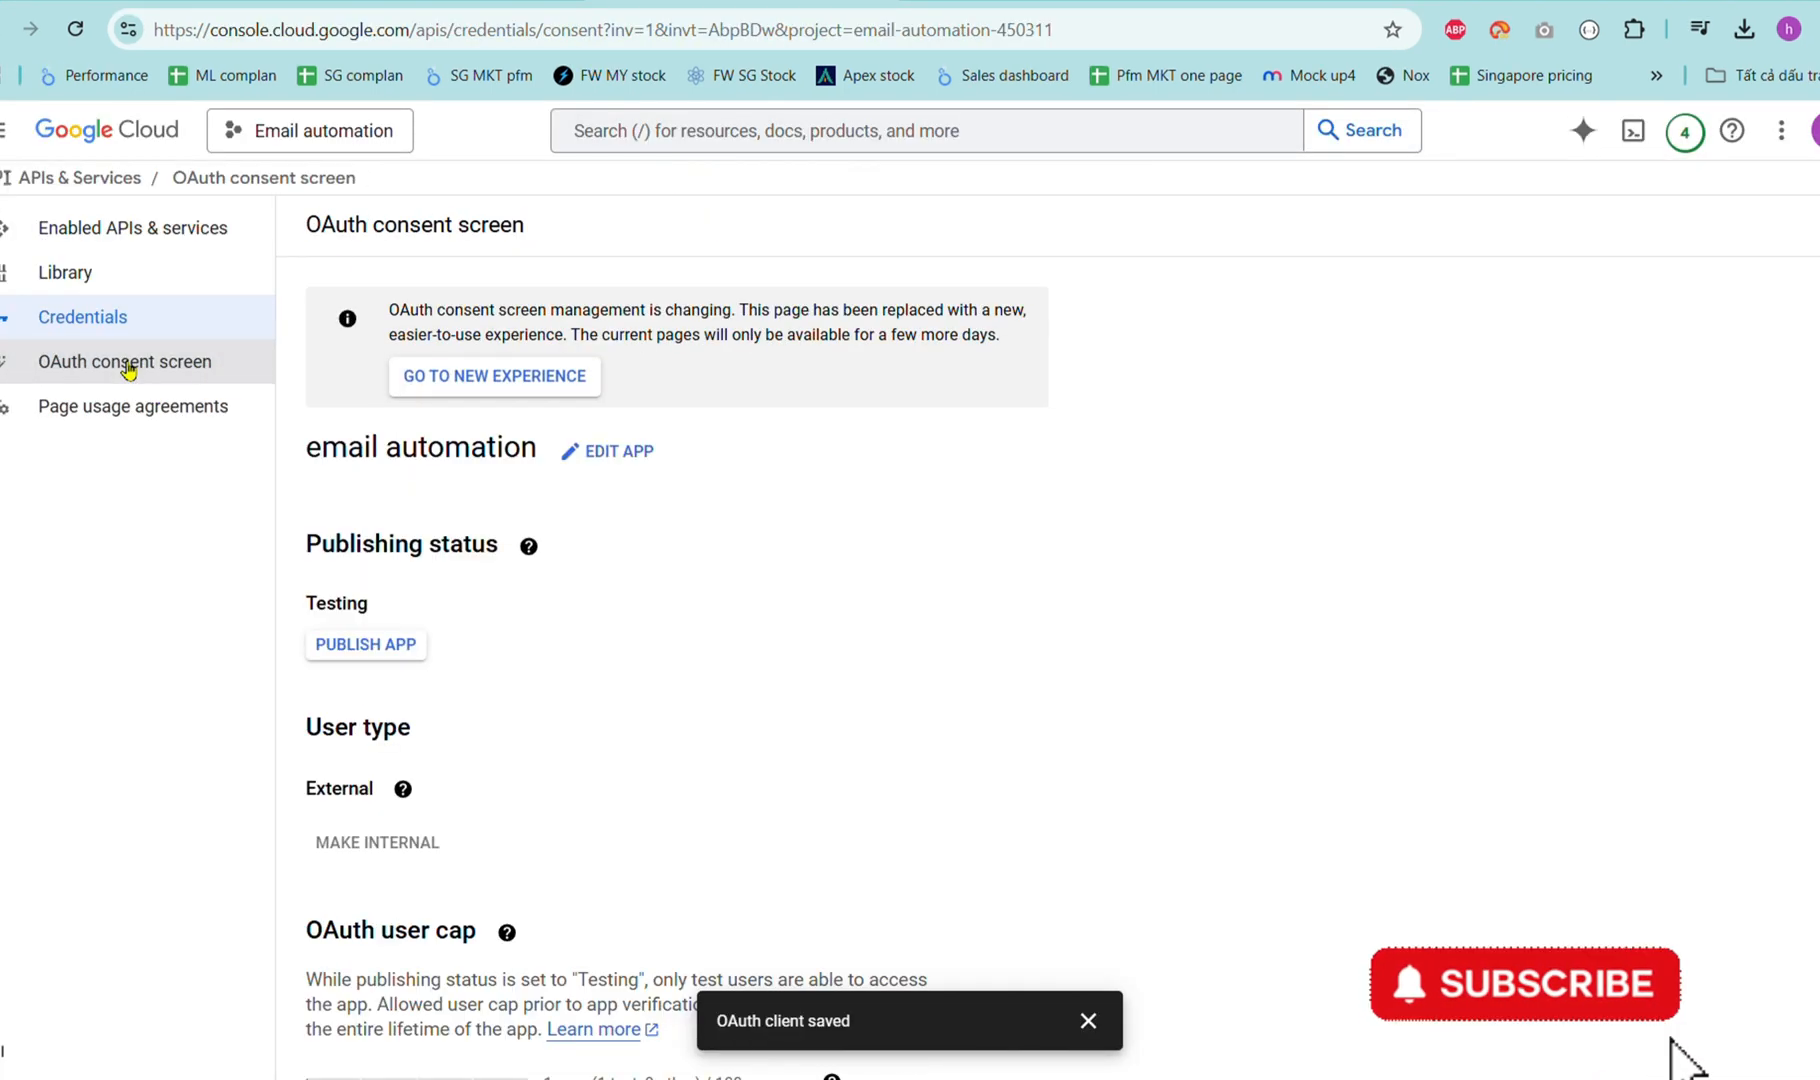
click(398, 650)
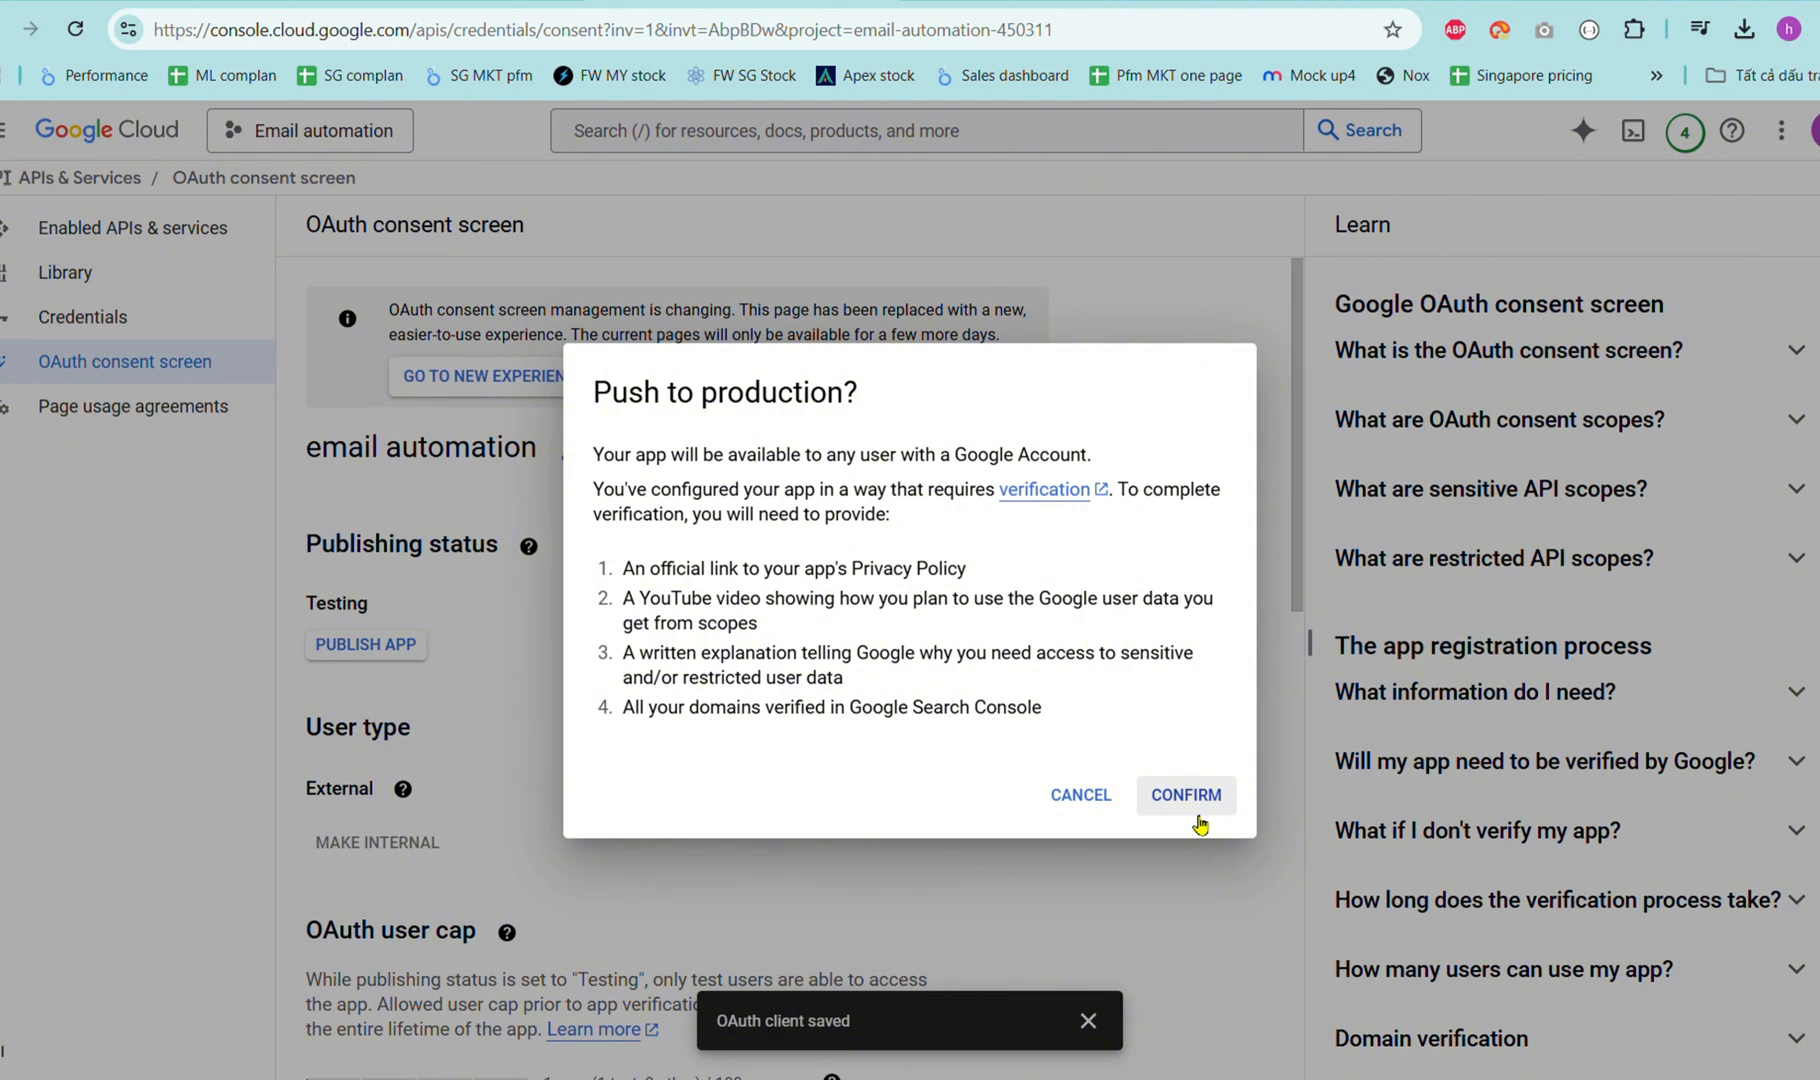
click(1198, 822)
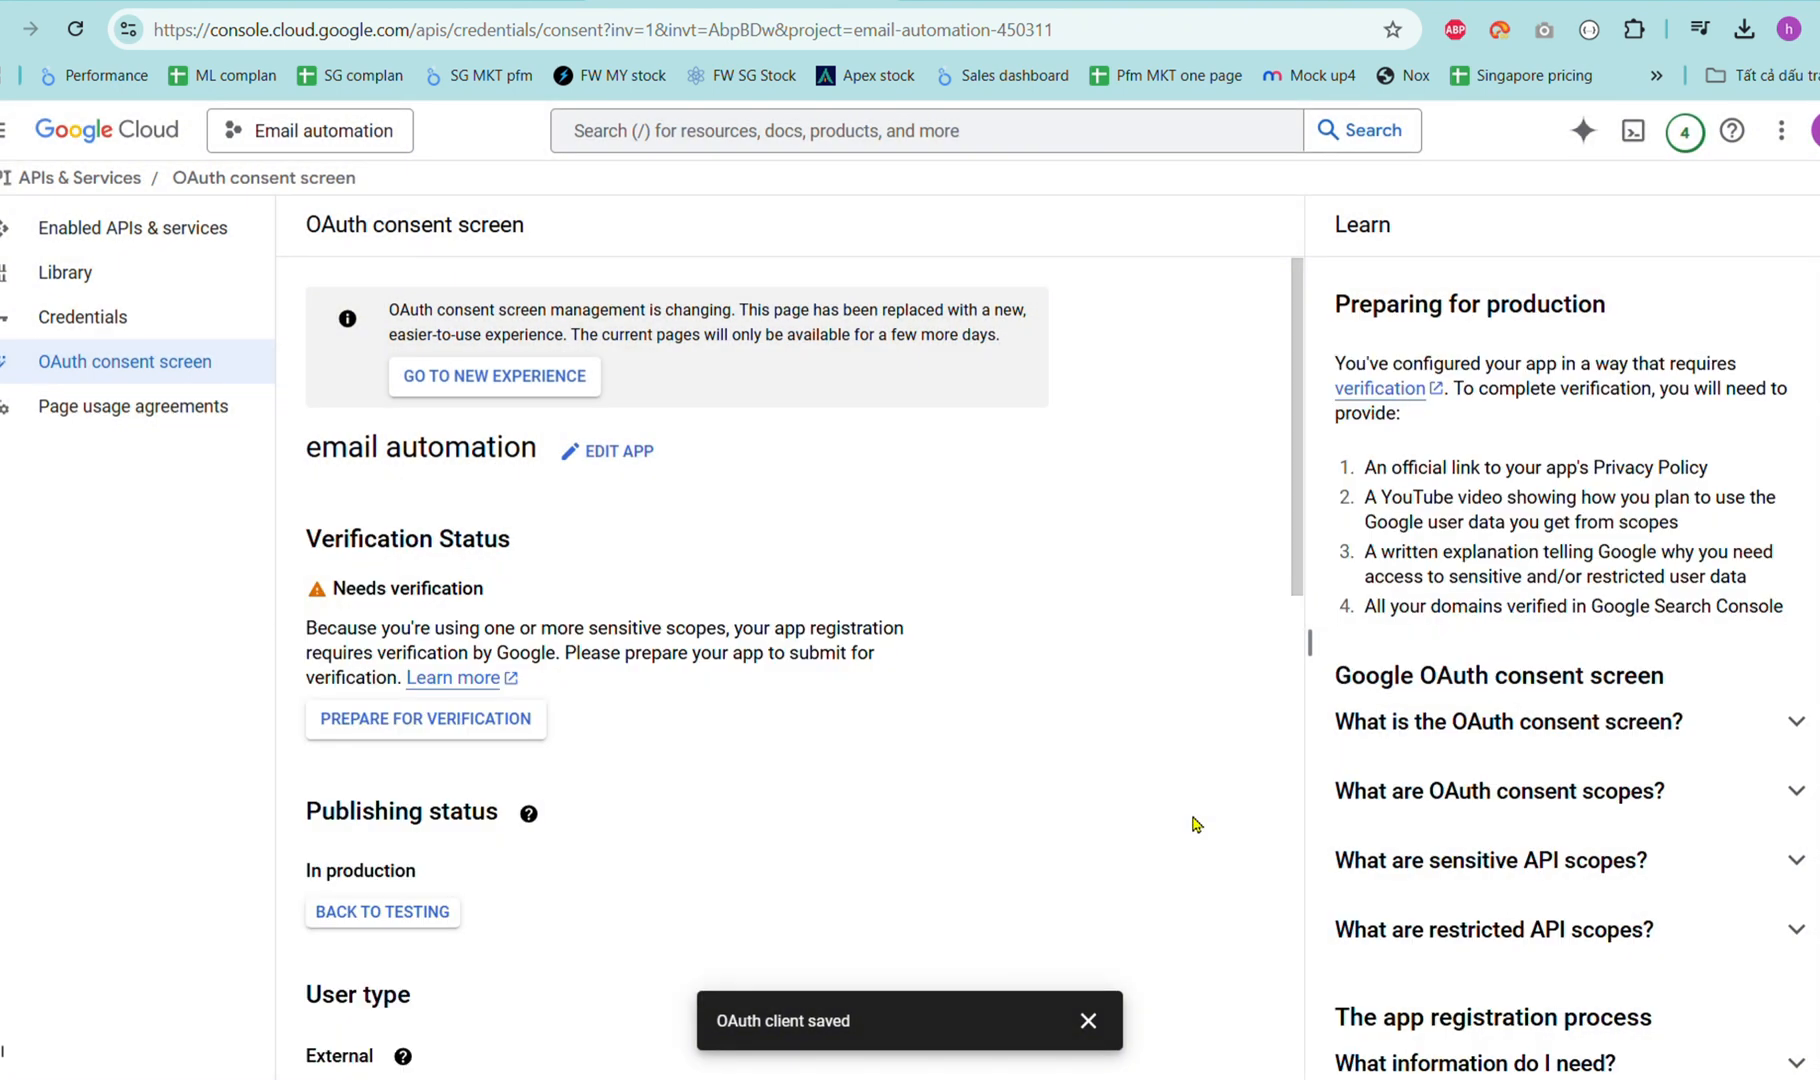